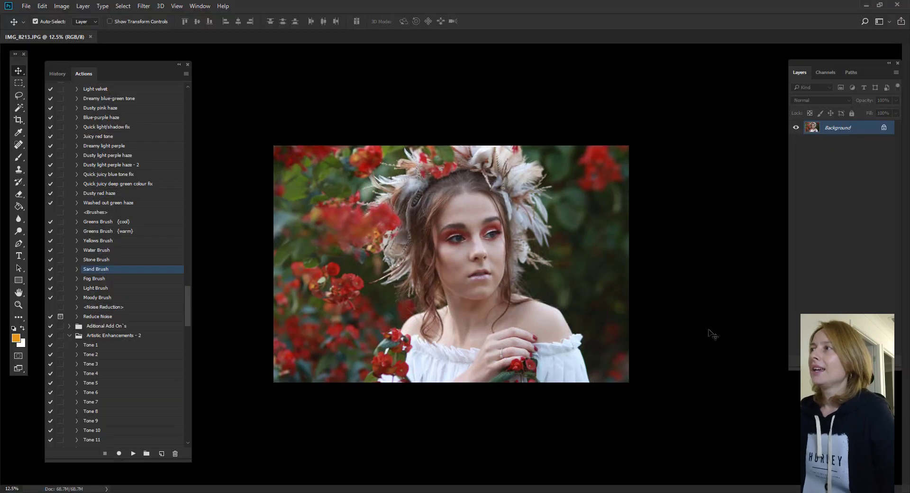
Duplicate the background layer and open the copy in the Liquify filter
key(ctrl+j)
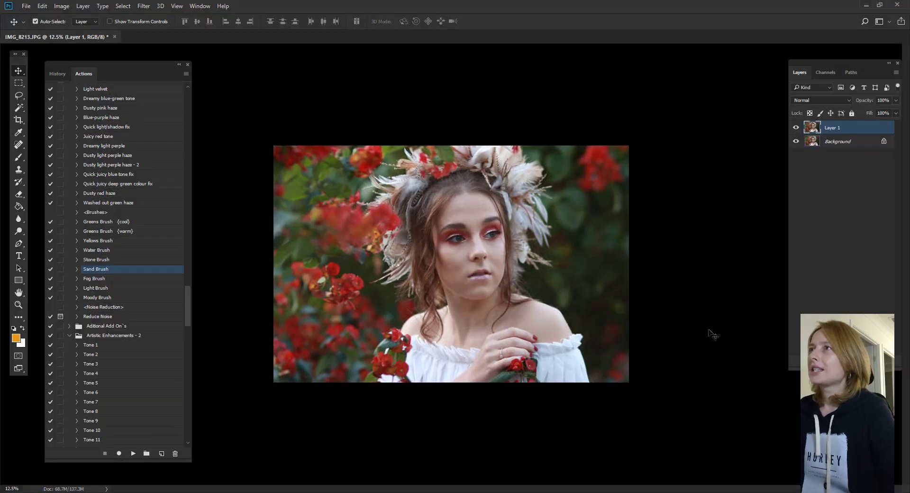
click(144, 6)
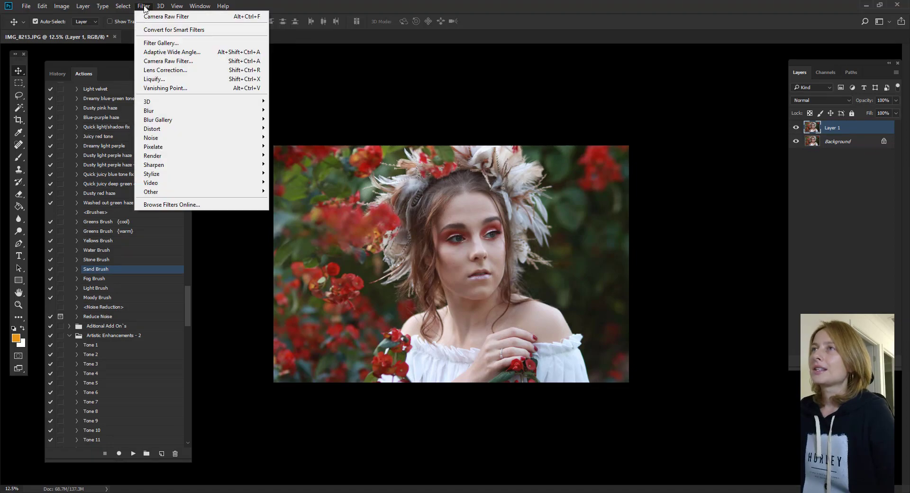
click(152, 79)
Set the Liquify brush size to 800 and push the headpiece feathers on the left of the face outward
mouse_move(310, 159)
mouse_down()
mouse_move(305, 150)
mouse_move(278, 164)
mouse_move(296, 148)
mouse_up()
drag(447, 227, 457, 205)
key([)
key([)
key([)
key([)
key([)
key([)
key([)
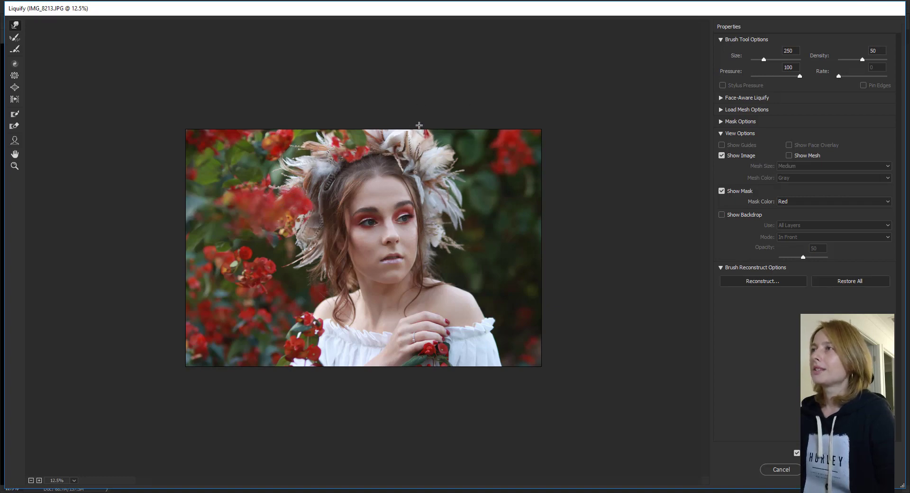
key(bracketright)
key(bracketright)
key(bracketright)
key(bracketright)
key(bracketright)
key(bracketright)
drag(302, 217, 290, 231)
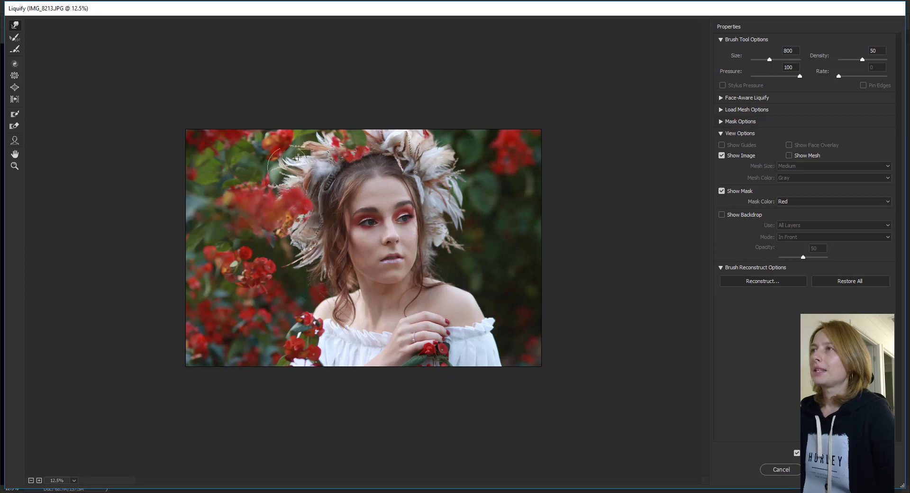
Add volume to the remaining feathers and the hair with brush sizes from 500 to 800, and apply the Liquify changes
key(bracketleft)
key(bracketleft)
key(bracketleft)
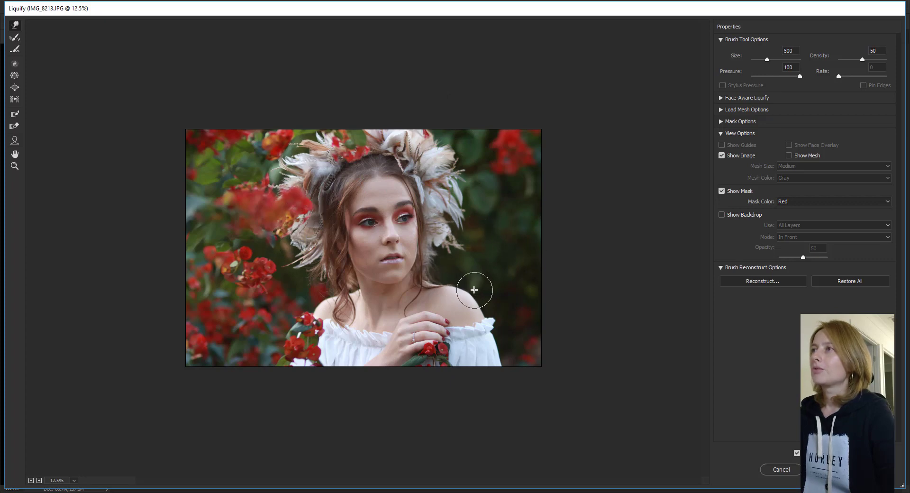
key(bracketright)
key(bracketright)
key(bracketright)
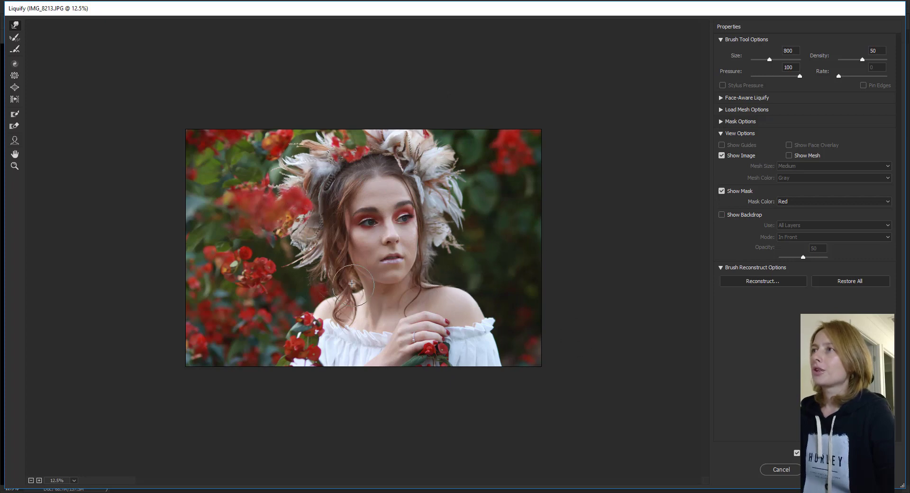
key(bracketleft)
key(bracketleft)
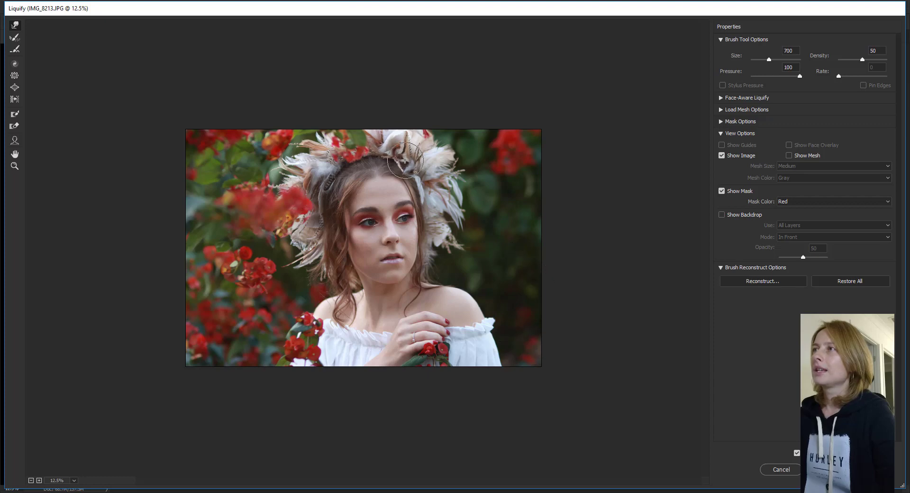
key(bracketright)
key(ctrl+minus)
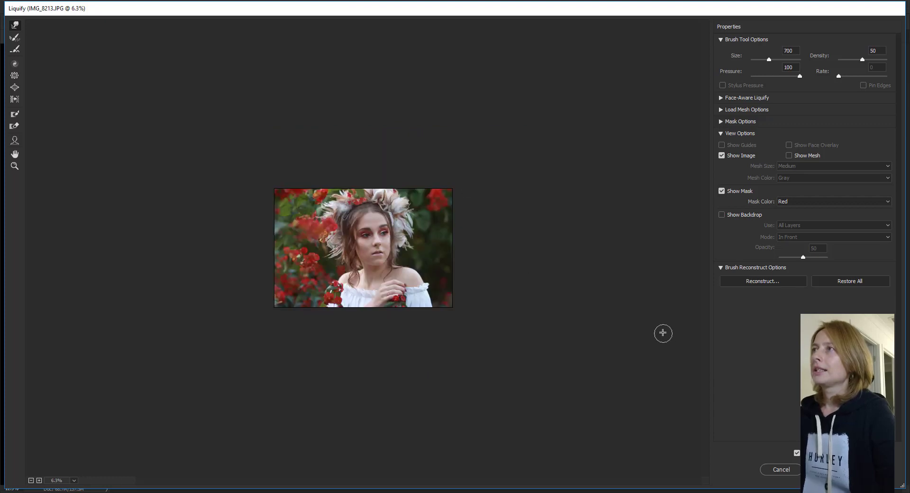
key(Return)
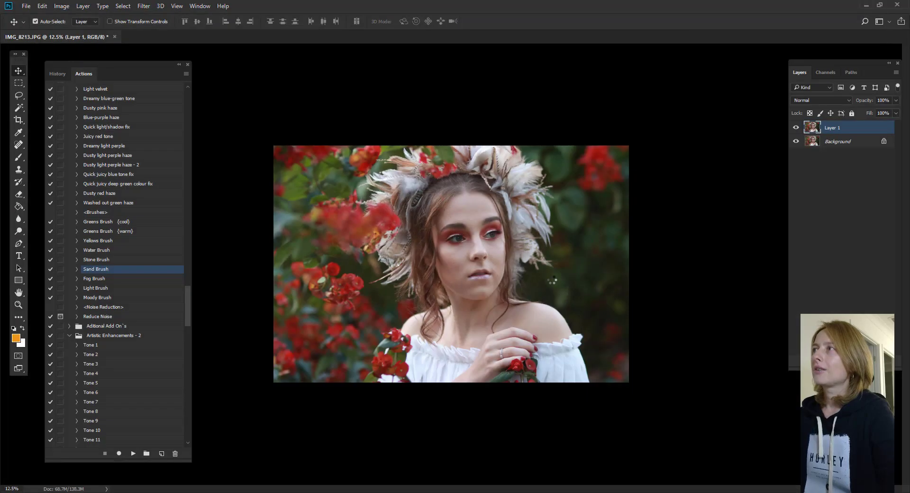
Compare the liquified layer with the original, merge it into the background and duplicate the merged layer
click(796, 128)
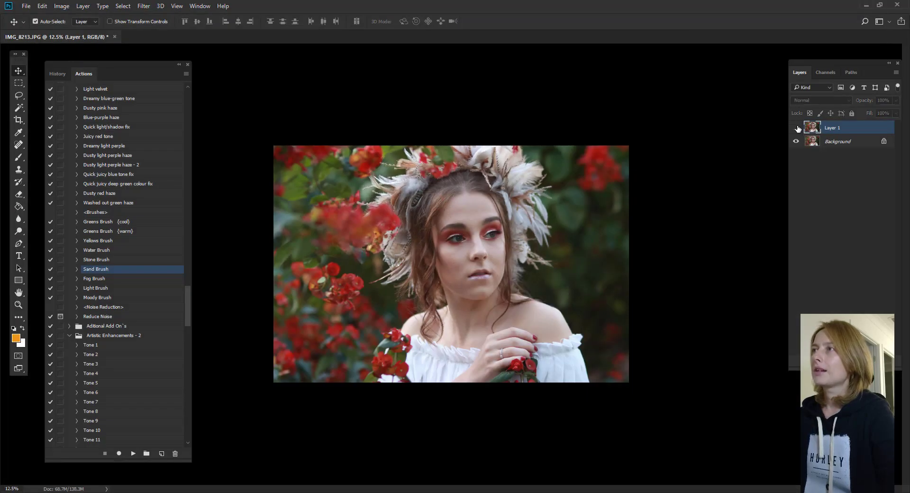
click(797, 127)
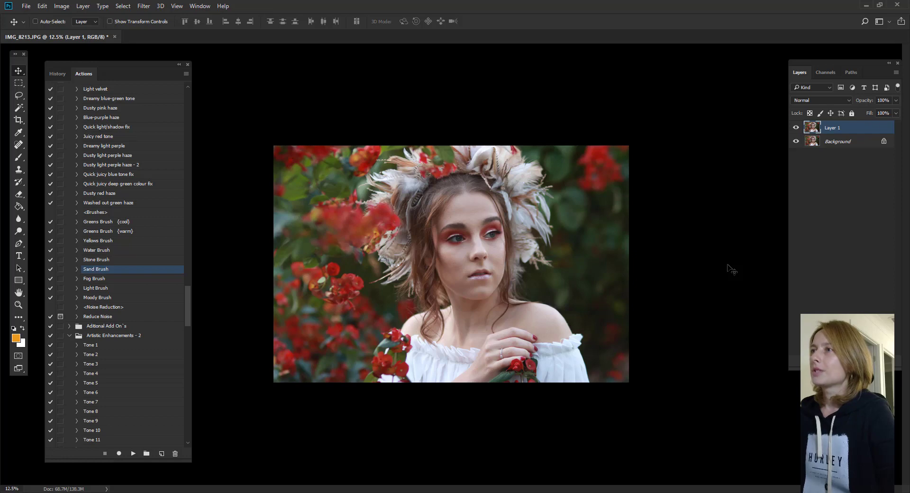
key(ctrl+e)
key(ctrl+j)
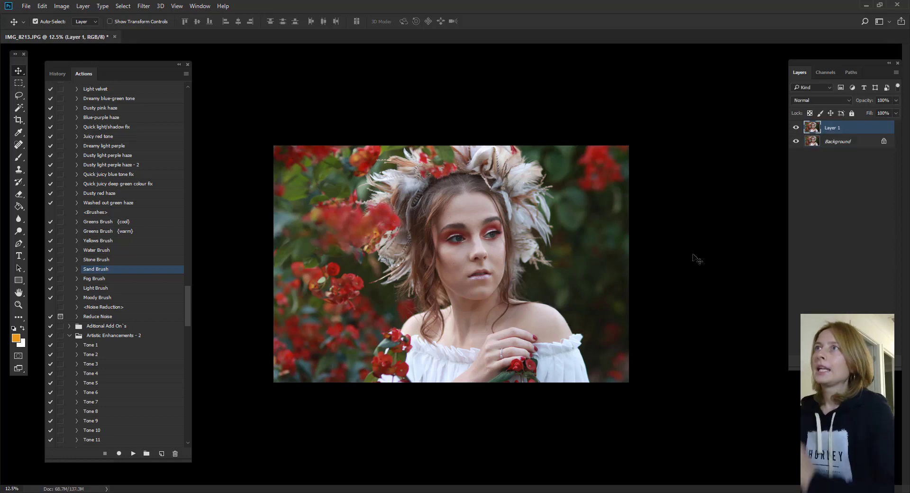
Apply the Camera Raw filter to the duplicate with Whites at -39 and Highlights at -48
click(143, 6)
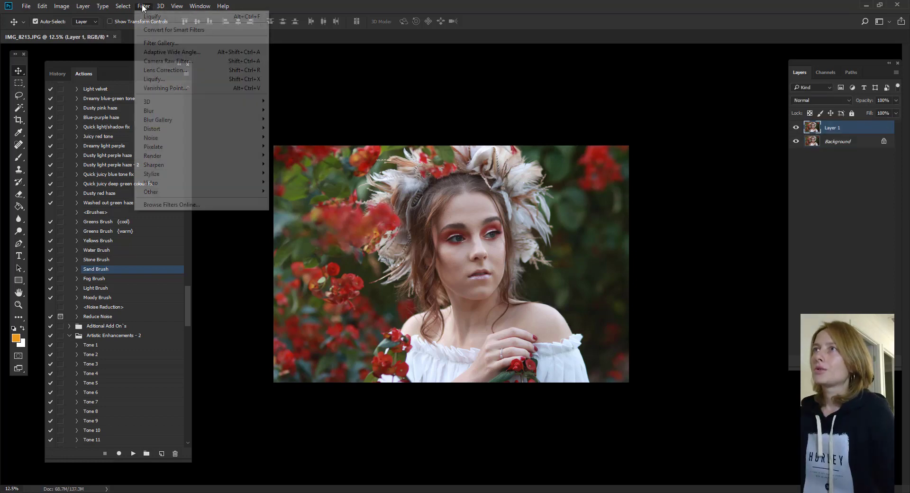
click(166, 62)
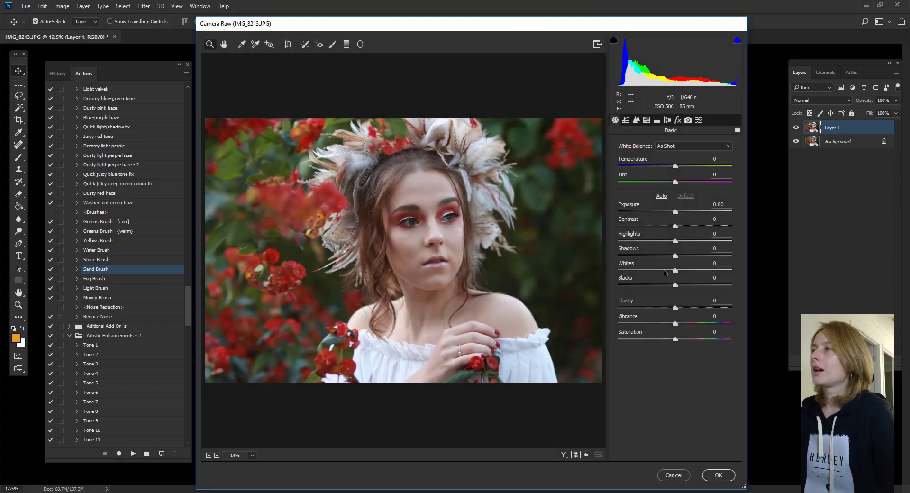
drag(675, 271, 646, 241)
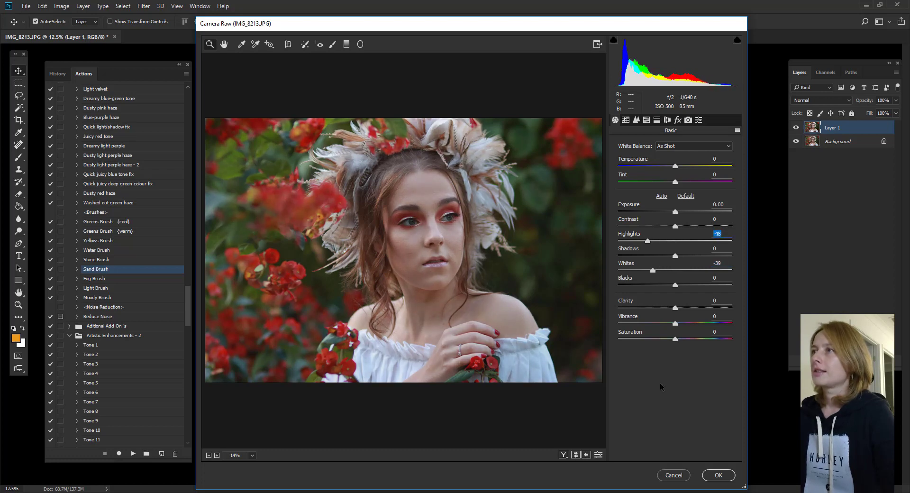
click(718, 475)
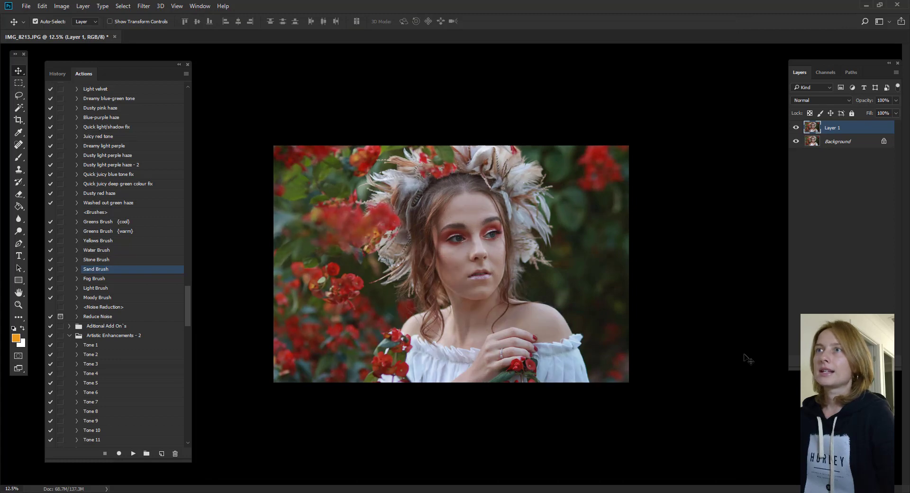
Erase the Camera Raw effect from the face, headpiece and shoulder at 22% flow, and merge the layer down
click(21, 194)
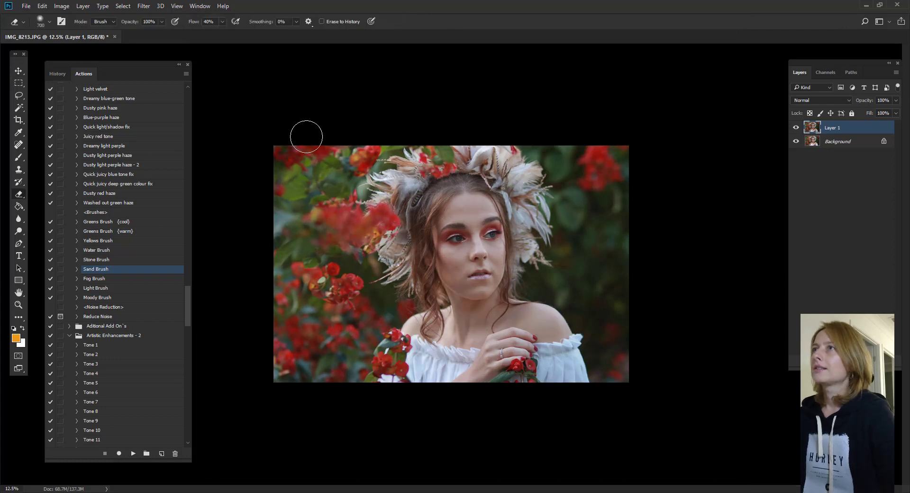
click(222, 23)
drag(220, 34, 213, 34)
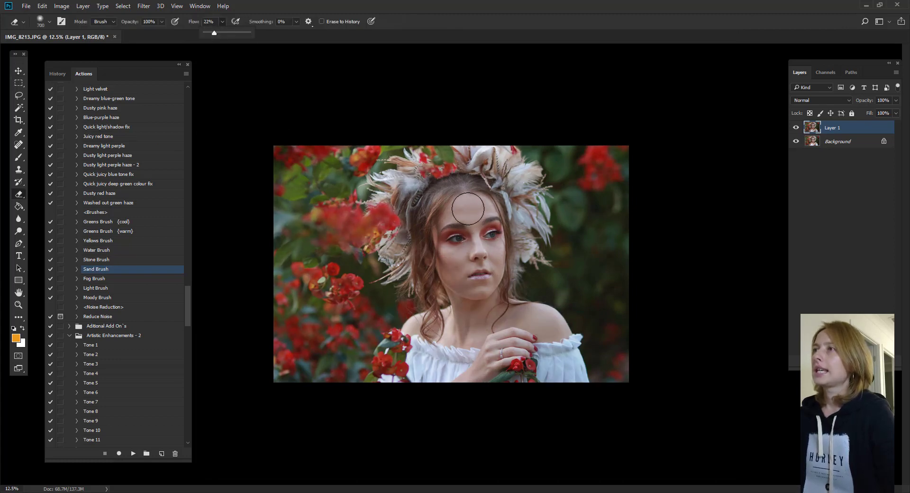
mouse_move(466, 209)
mouse_down()
mouse_move(454, 275)
mouse_move(481, 293)
mouse_move(500, 251)
mouse_move(454, 217)
mouse_move(512, 294)
mouse_move(485, 339)
mouse_move(463, 305)
mouse_move(508, 292)
mouse_move(517, 347)
mouse_move(501, 352)
mouse_move(507, 267)
mouse_move(494, 258)
mouse_move(450, 282)
mouse_move(448, 237)
mouse_move(482, 201)
mouse_move(484, 214)
mouse_move(442, 281)
mouse_move(505, 264)
mouse_move(514, 182)
mouse_move(445, 181)
mouse_move(408, 196)
mouse_move(490, 166)
mouse_move(509, 209)
mouse_move(525, 214)
mouse_move(518, 263)
mouse_move(528, 193)
mouse_move(489, 165)
mouse_up()
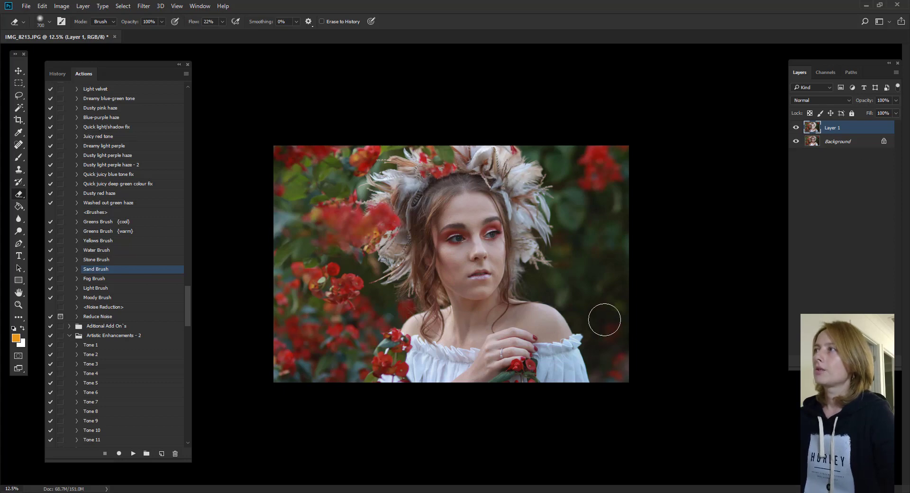
drag(526, 325, 563, 334)
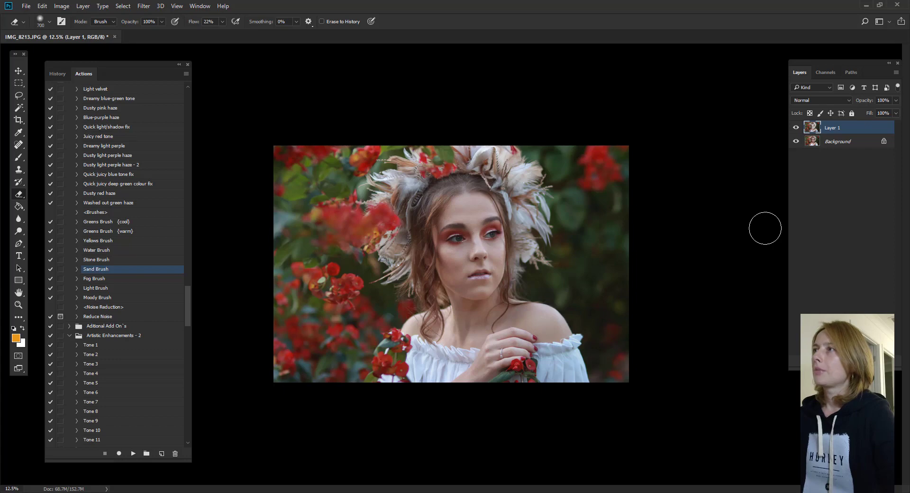
key(ctrl+e)
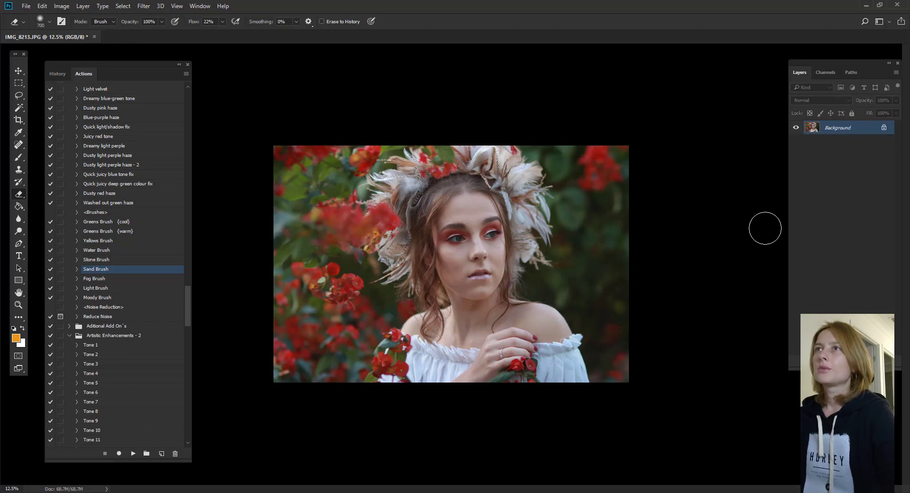
Run the Vignette - 3 action from the Colour Vignettes set
click(21, 73)
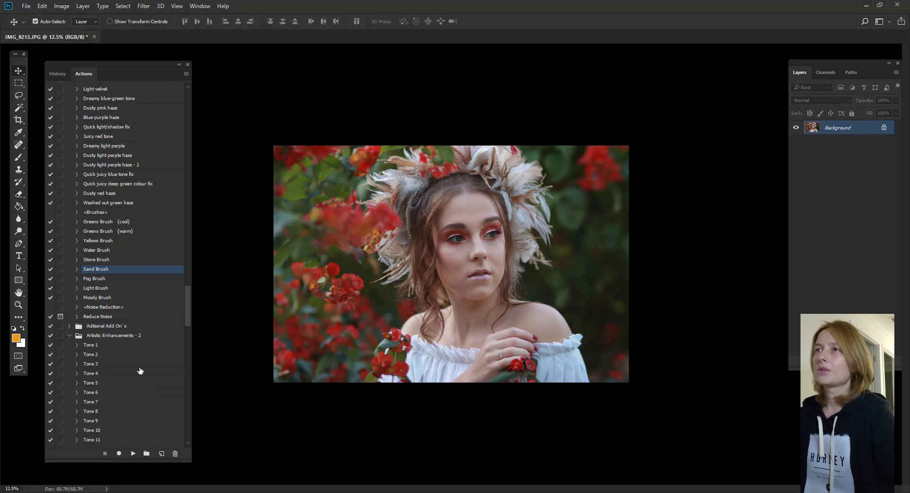
drag(186, 308, 196, 432)
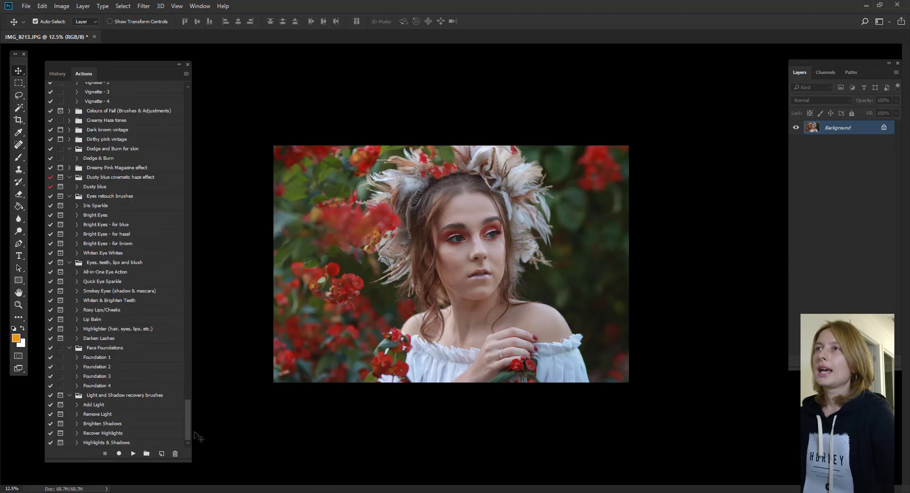
scroll(131, 240, up, 3)
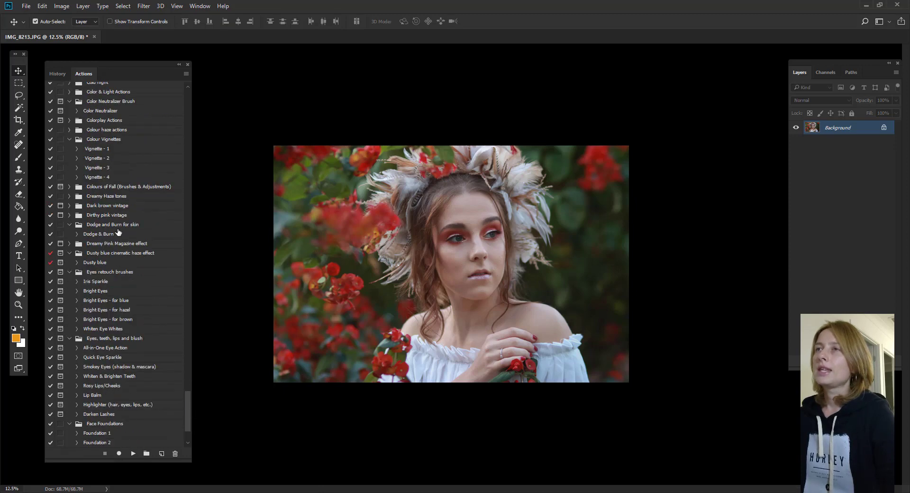
click(106, 169)
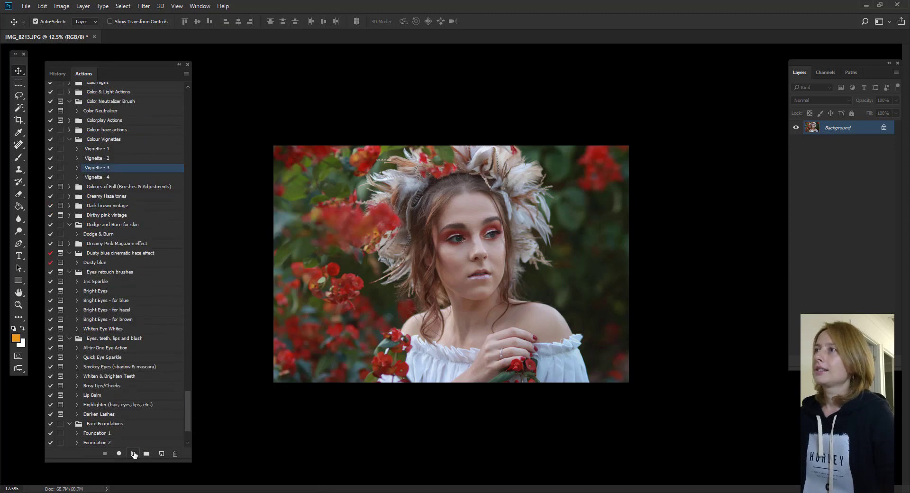
click(133, 454)
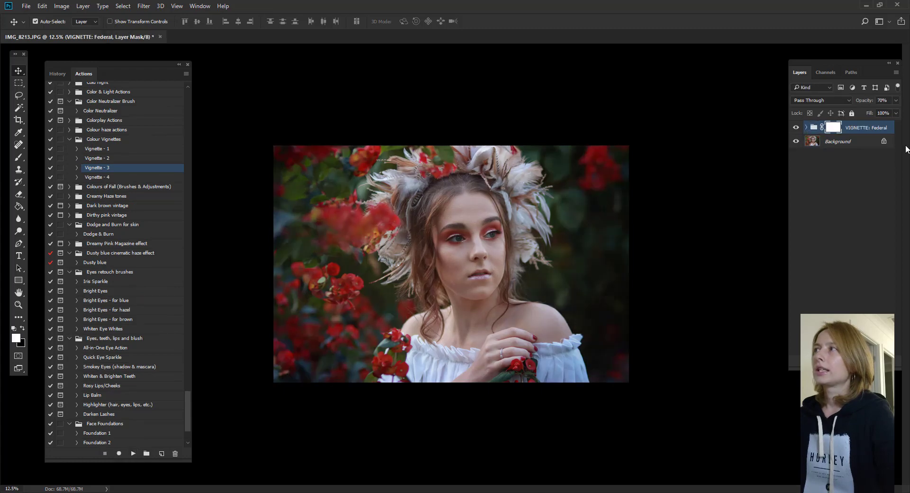
Lower the vignette group's opacity to 18%, compare it with the original and flatten the image
click(897, 100)
drag(869, 109, 863, 109)
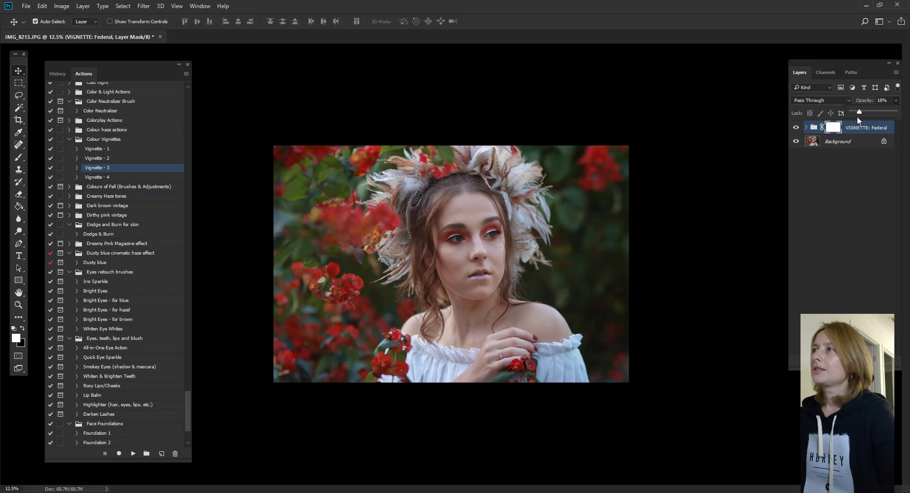
click(797, 128)
click(797, 128)
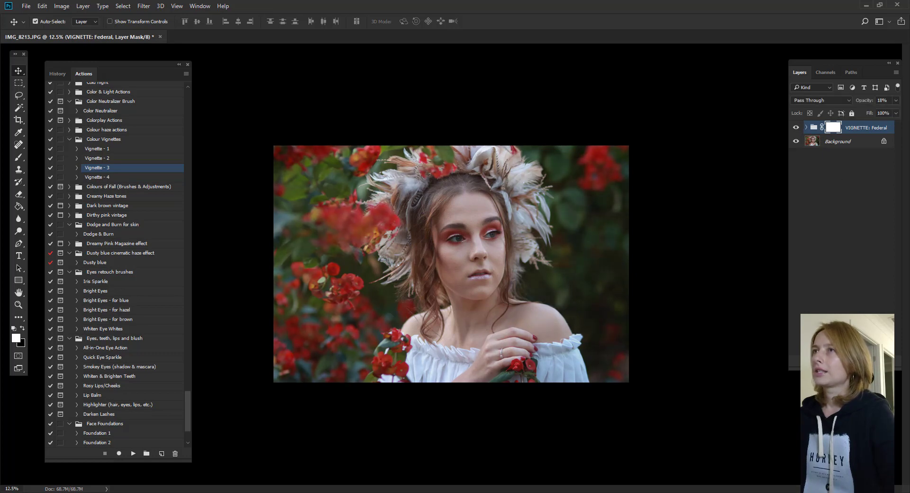
click(83, 6)
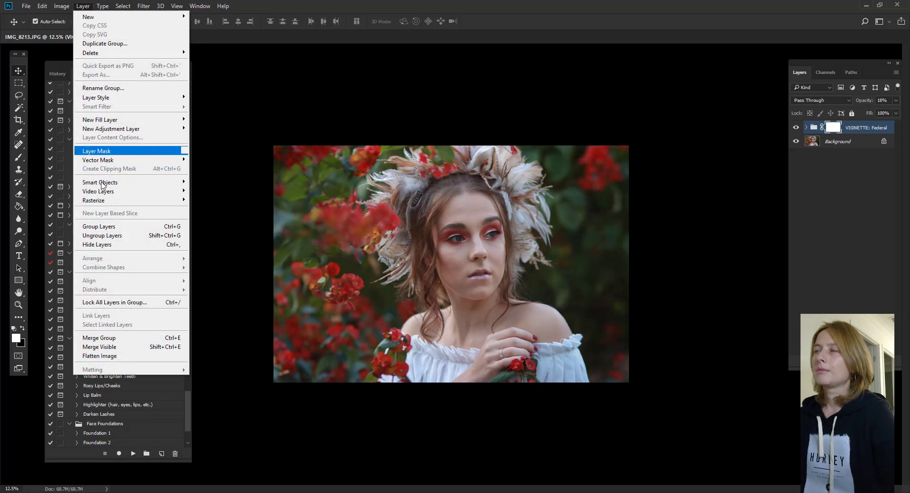
click(109, 356)
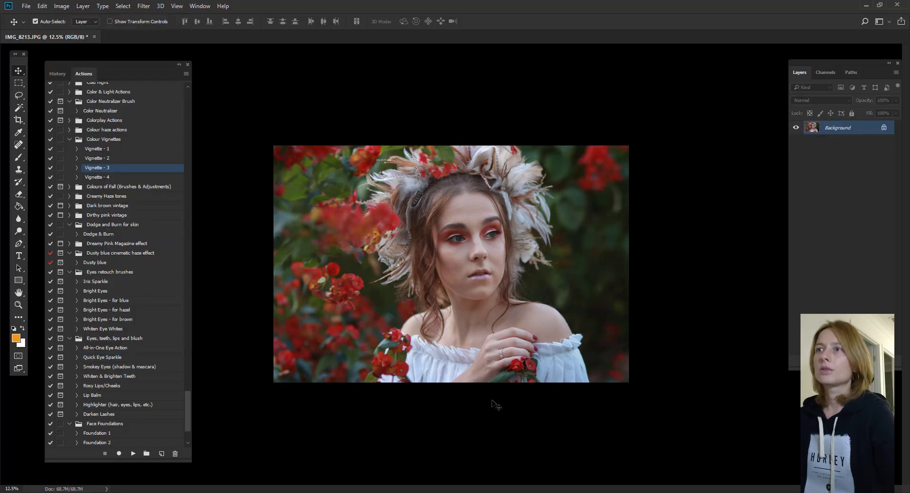
Run the Foundation 1 action from the Face Foundations set
click(108, 436)
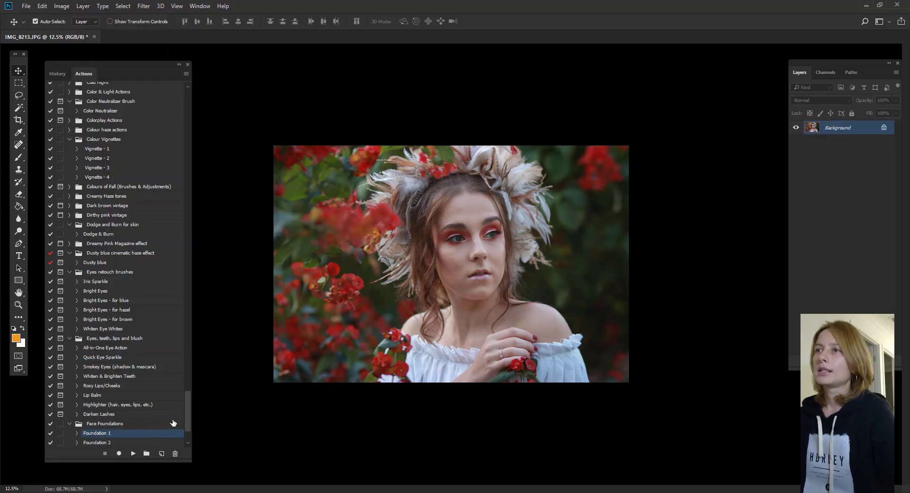
drag(188, 414, 187, 426)
click(134, 453)
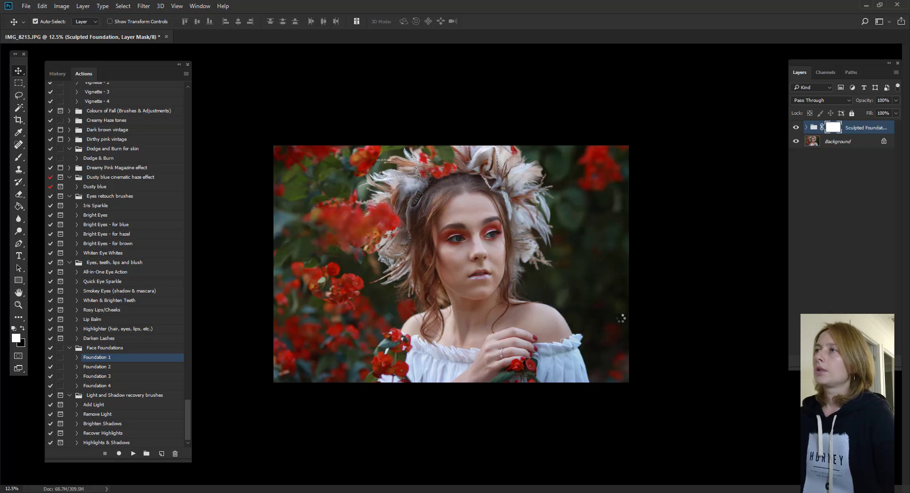
Lower the Sculpted Foundation group's opacity to 74% and flatten the image
click(896, 101)
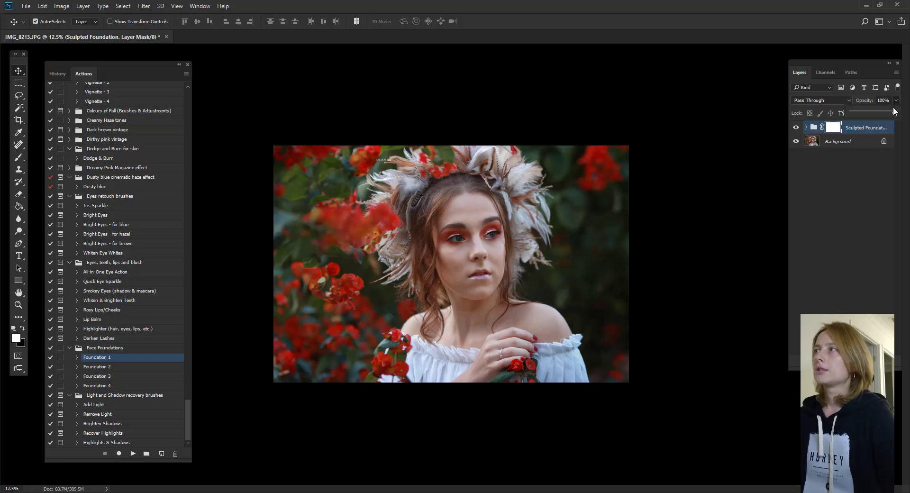
drag(896, 113, 885, 116)
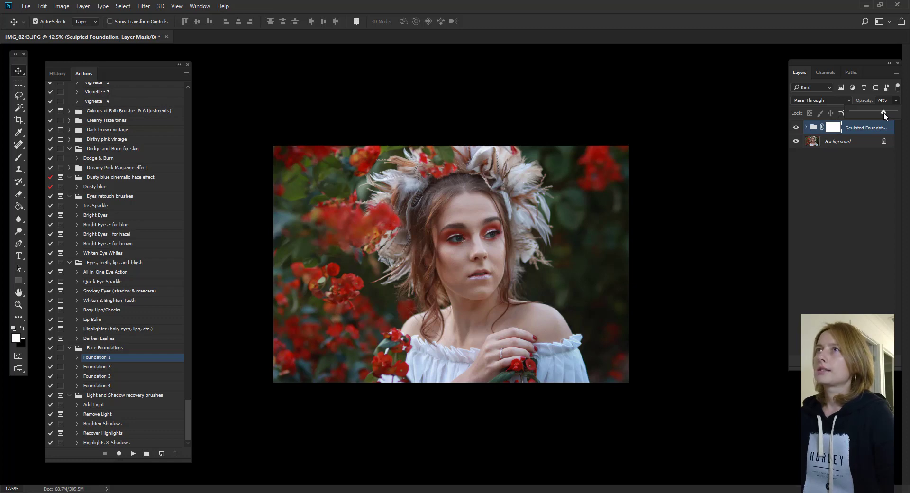
click(84, 8)
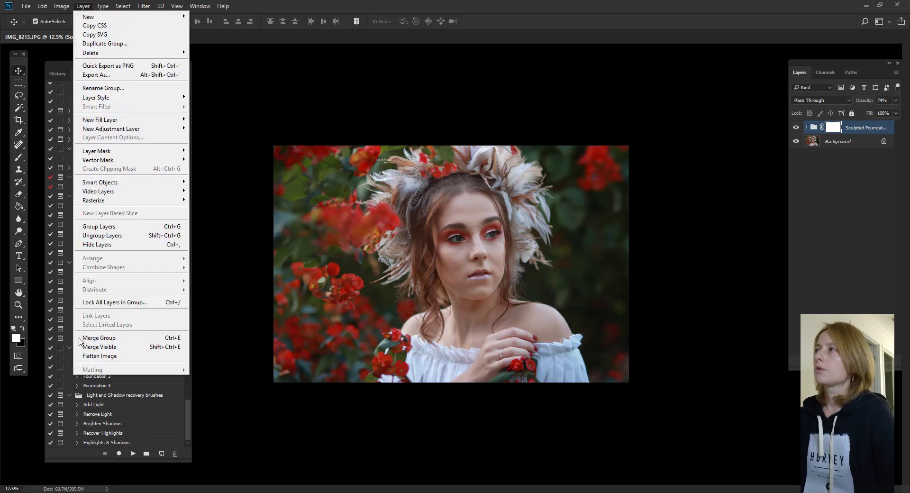
click(94, 357)
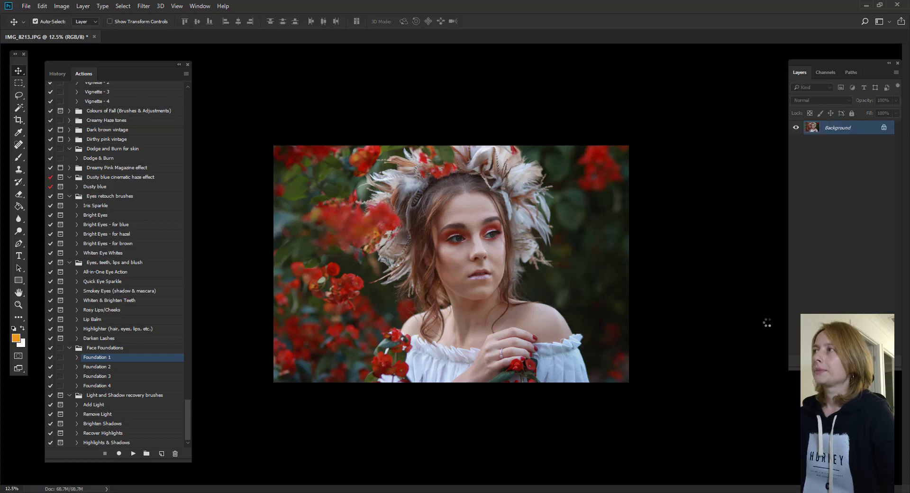
Duplicate the background, set the Oranges saturation to -18 with the Camera Raw filter, and compare the layer with the original
key(ctrl+j)
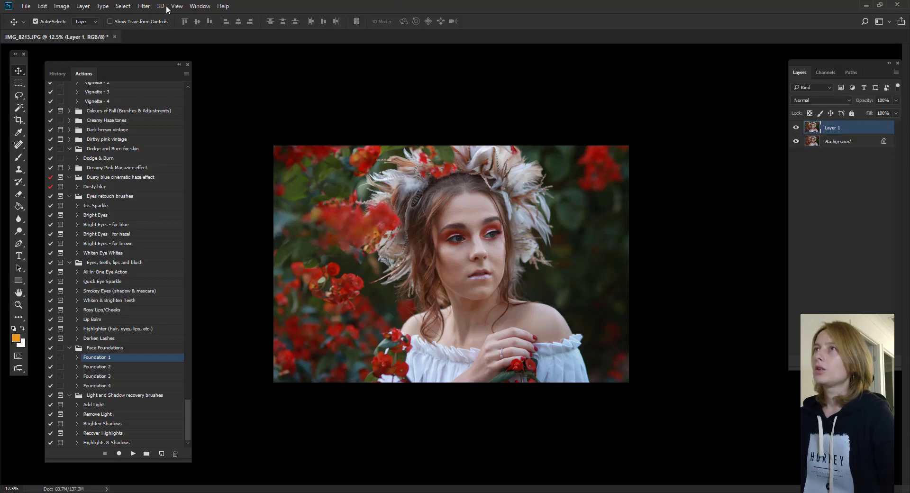
click(143, 6)
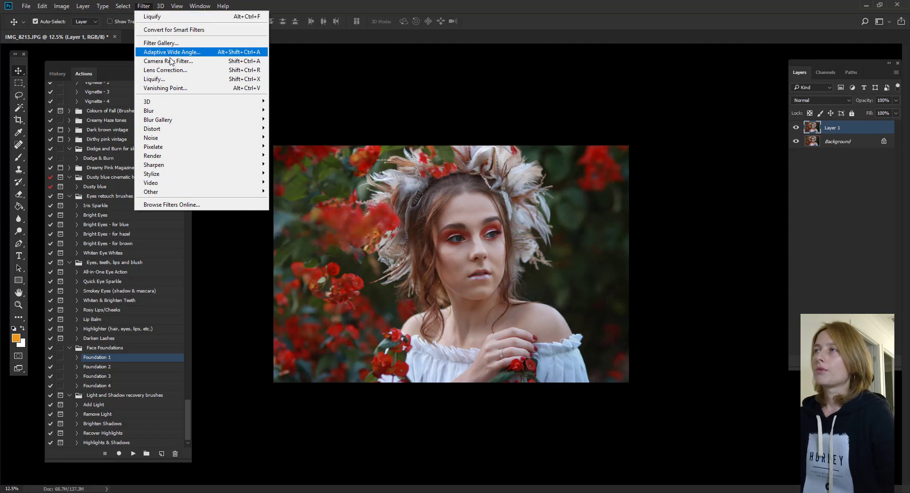
click(195, 62)
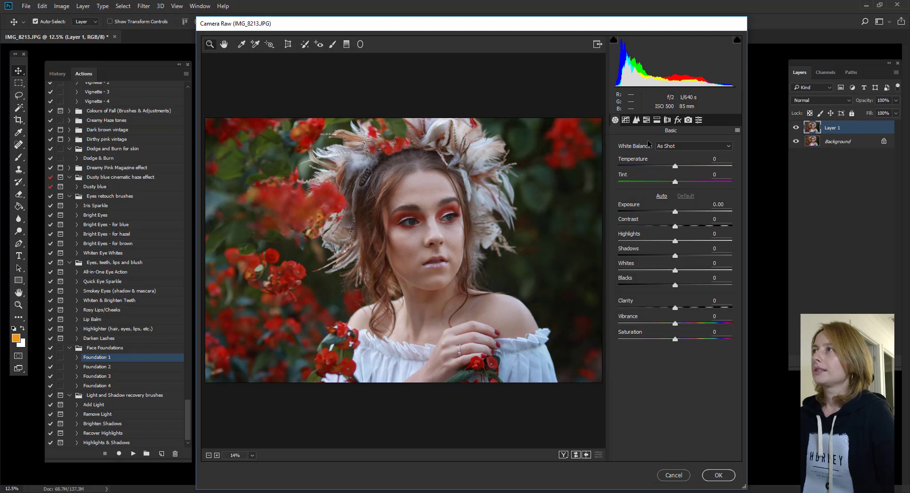
click(647, 120)
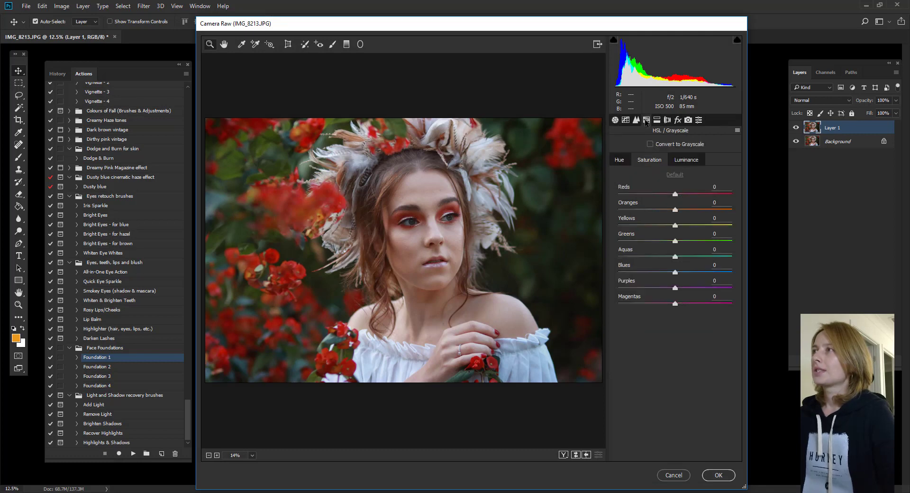
drag(675, 210, 664, 212)
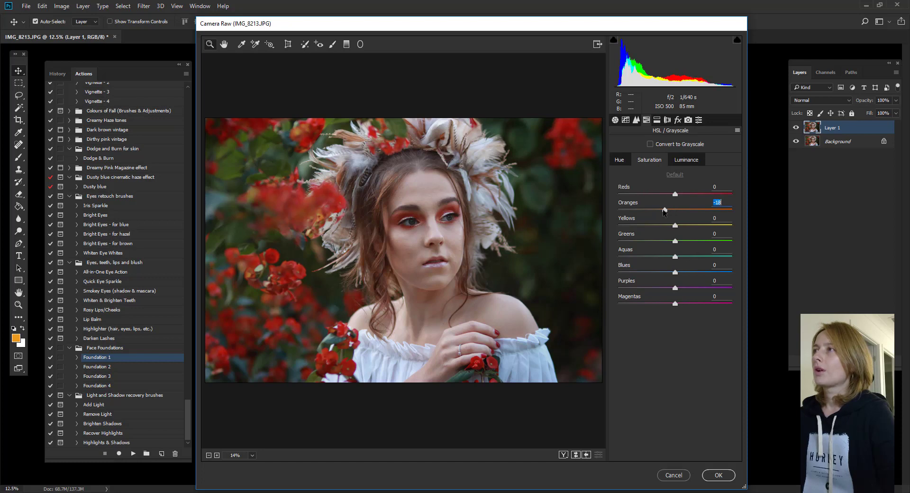
click(719, 475)
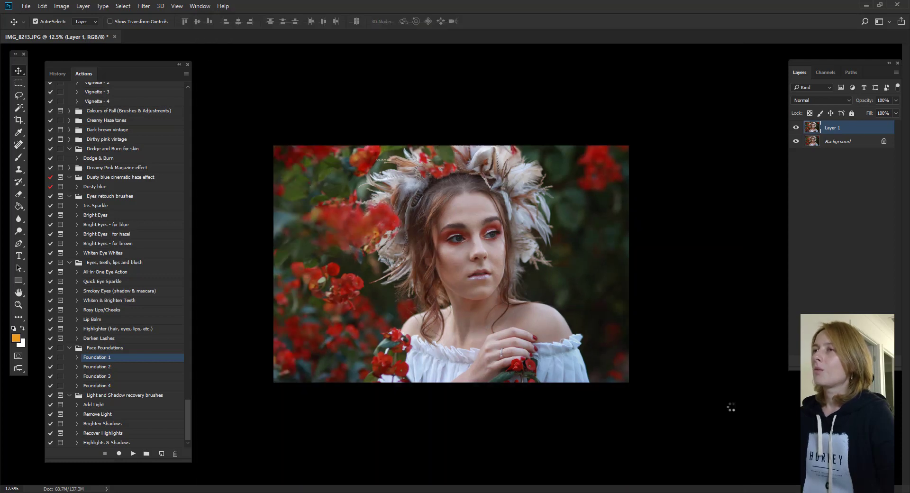
click(796, 128)
click(797, 128)
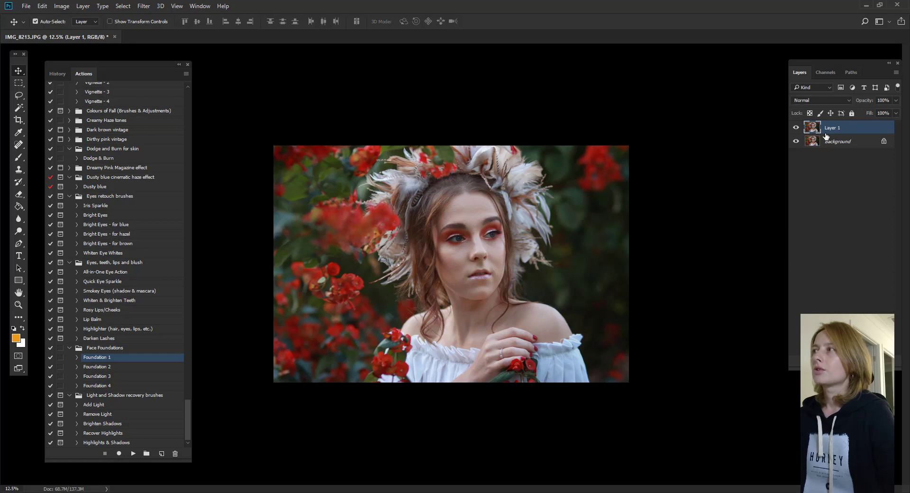
Add a mask to the desaturated layer, invert it to black, and set up a white brush at 53% flow
click(833, 361)
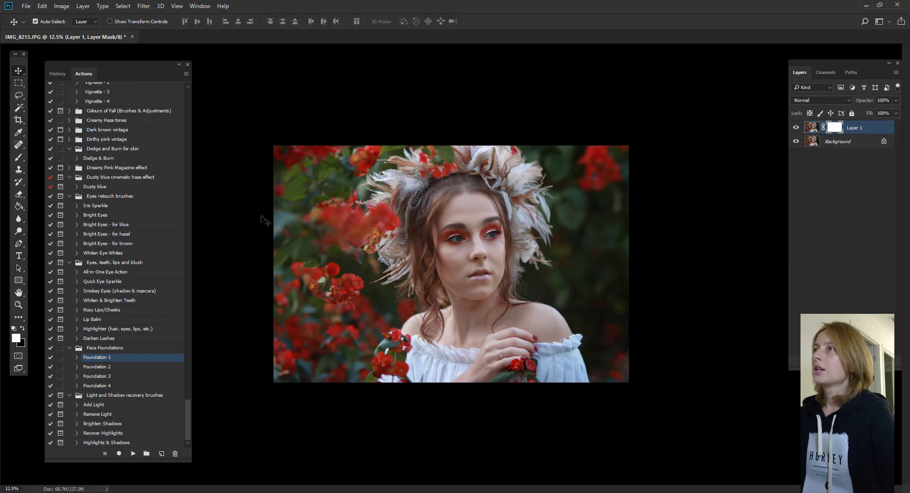
key(ctrl+i)
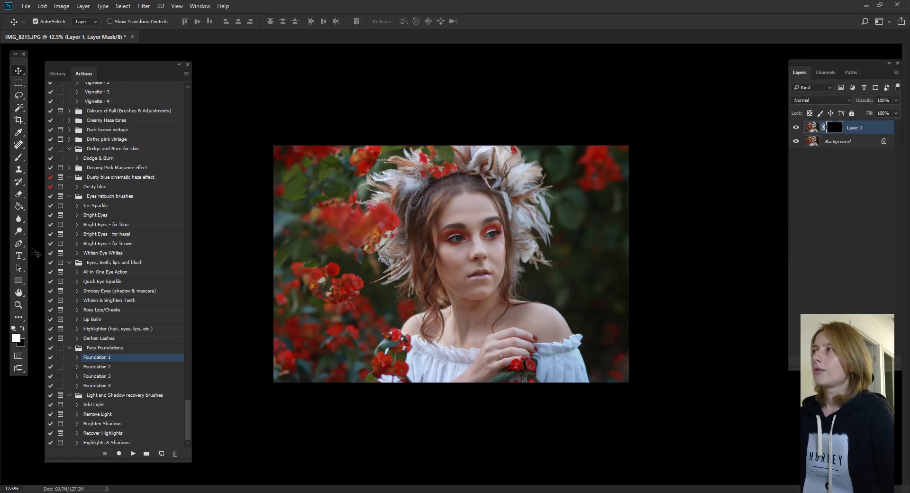
click(18, 158)
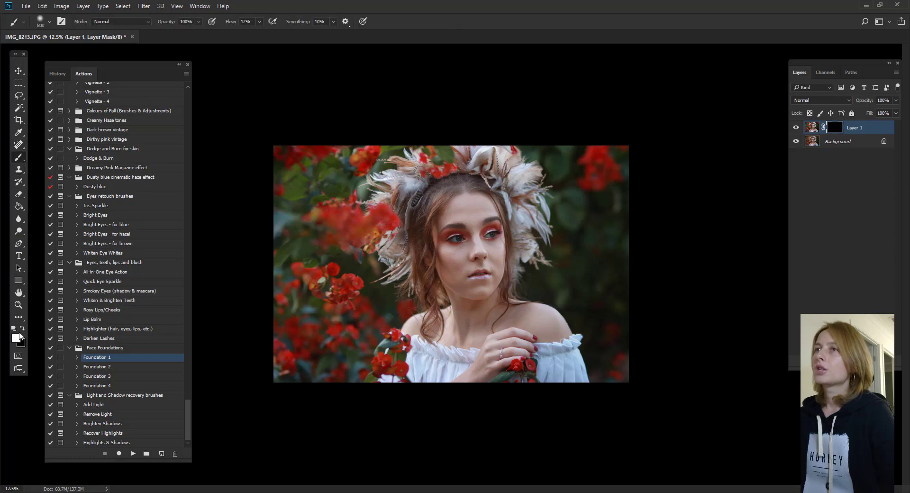
click(22, 328)
click(23, 328)
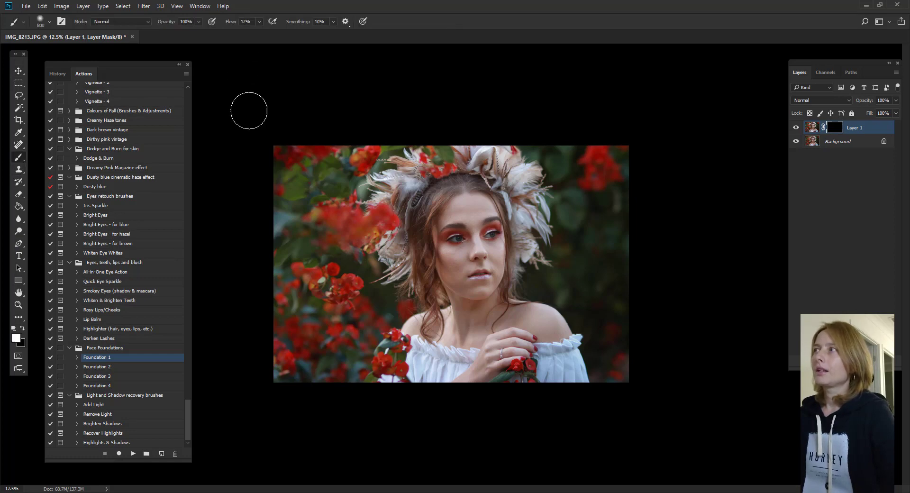
click(260, 22)
drag(261, 34, 277, 34)
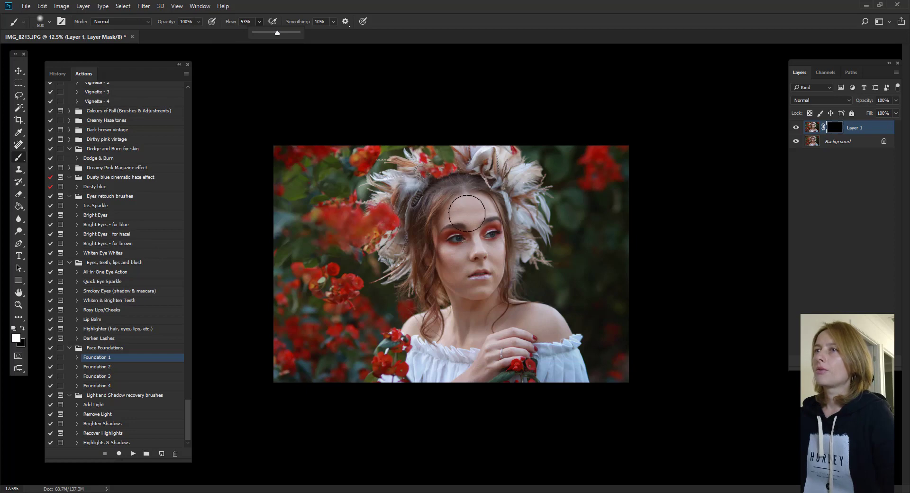
Paint white on the mask over the face, neck and shoulder to bring in the reduced orange tones, resizing the brush to fit
mouse_move(461, 256)
mouse_down()
mouse_move(450, 258)
mouse_move(491, 270)
mouse_move(468, 256)
mouse_up()
key(bracketleft)
key(bracketleft)
key(bracketleft)
key(bracketleft)
key(bracketleft)
key(bracketleft)
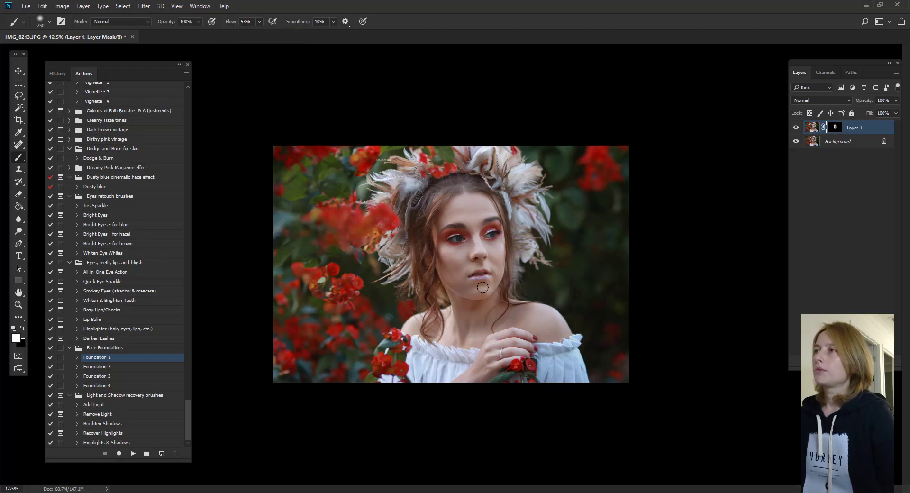
key(bracketright)
key(bracketright)
key(bracketright)
key(bracketright)
mouse_move(461, 312)
mouse_down()
mouse_move(557, 337)
mouse_move(479, 385)
mouse_move(422, 327)
mouse_up()
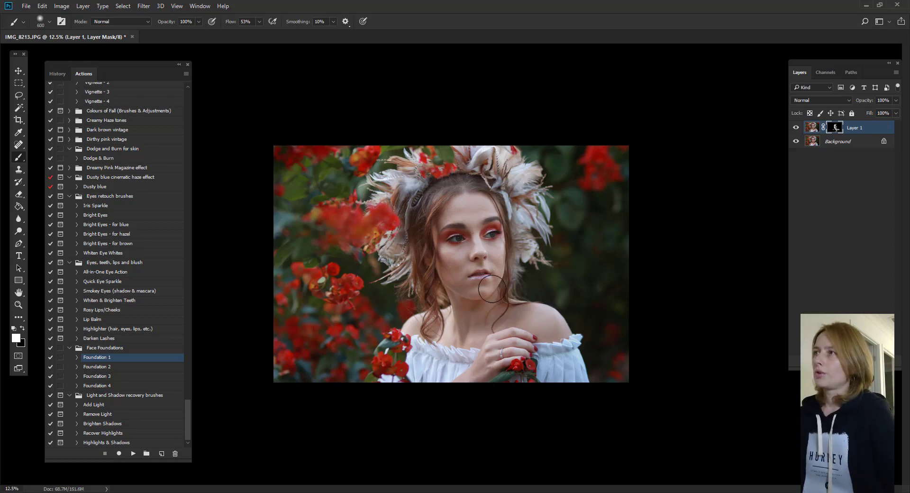
Compare the masked skin correction with the original and flatten the image
click(797, 129)
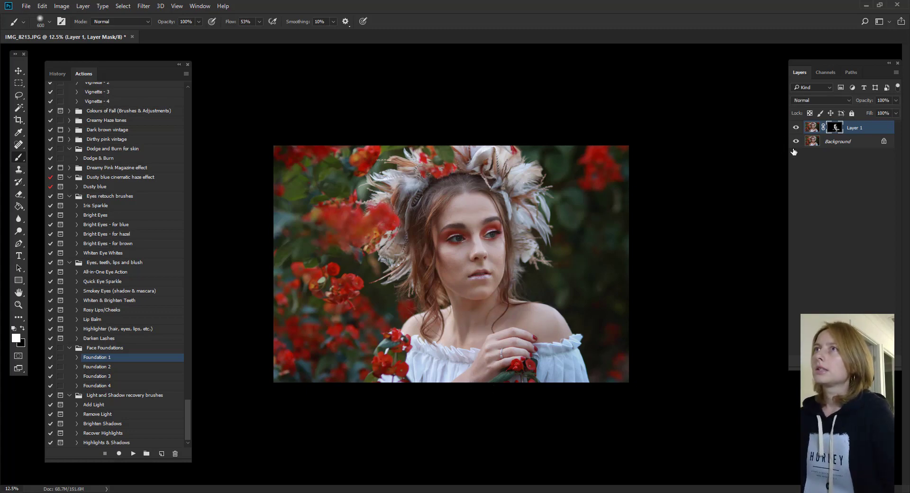
click(83, 6)
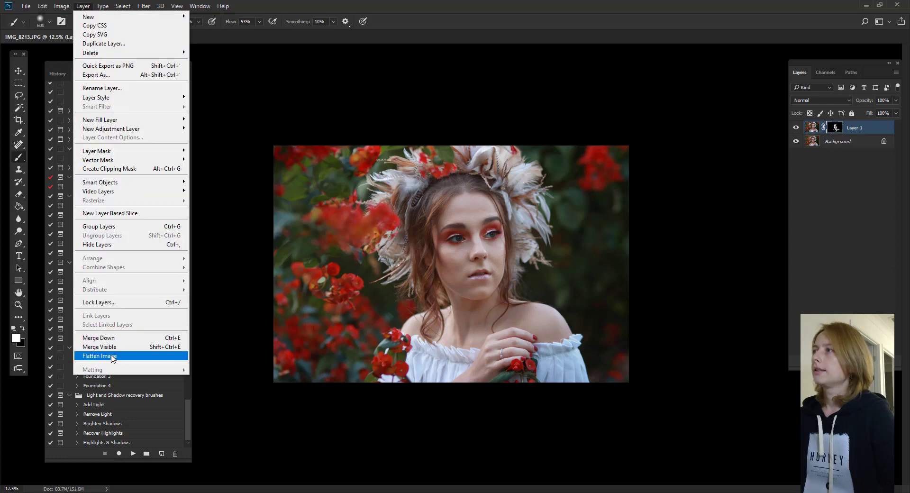
click(95, 356)
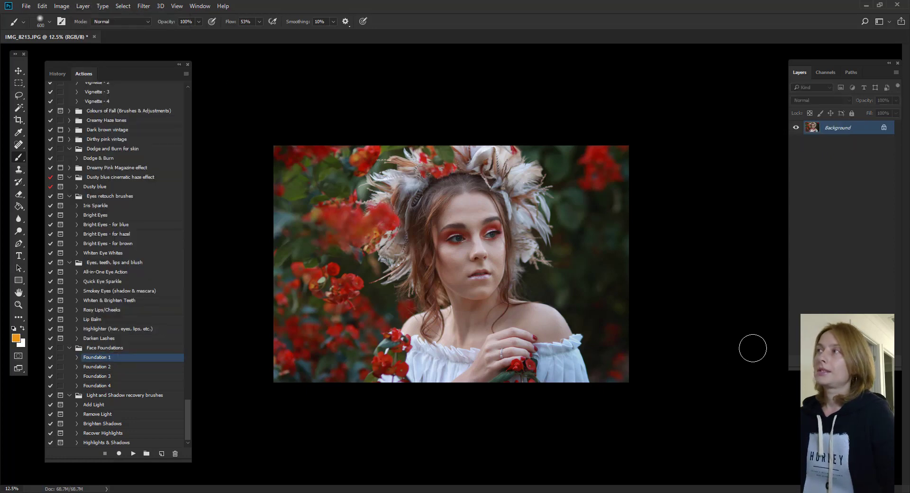
Apply Camera Raw to a duplicate layer with Contrast +9, Highlights -10, Shadows +40, Clarity +9 and slightly lower Whites, then merge it down
key(ctrl+j)
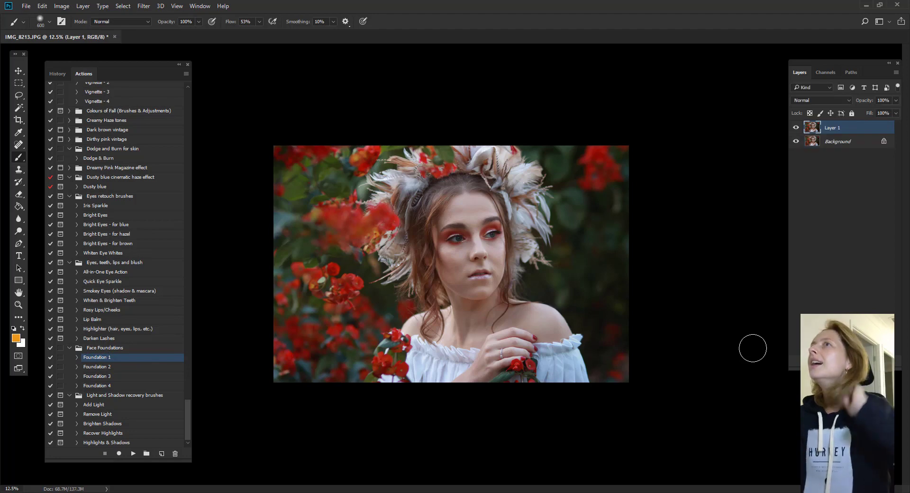
click(143, 6)
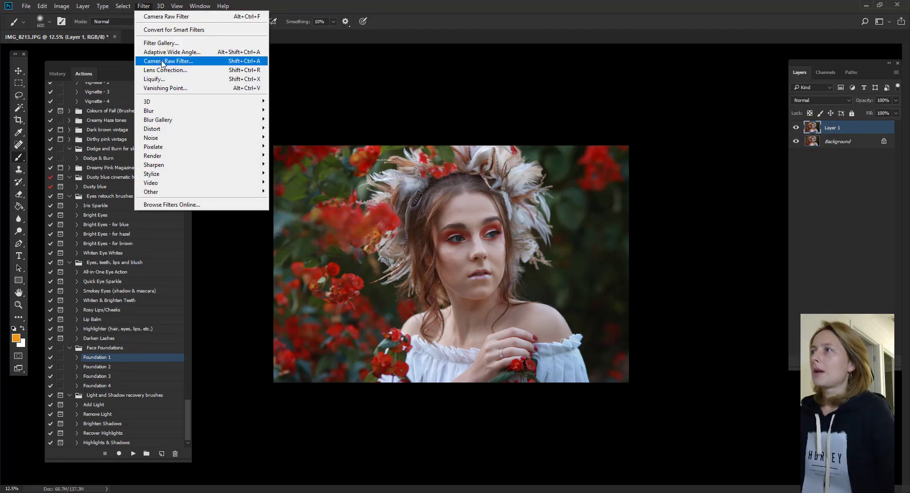
click(247, 60)
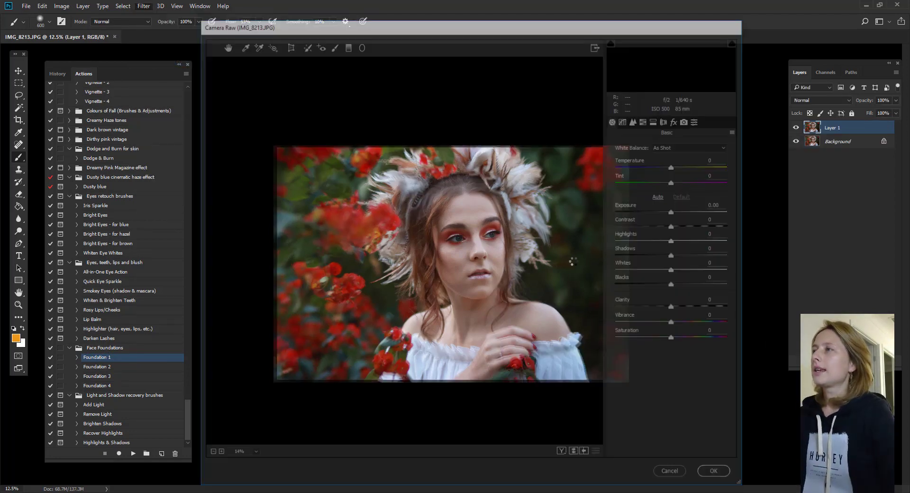
scroll(573, 265, down, 1)
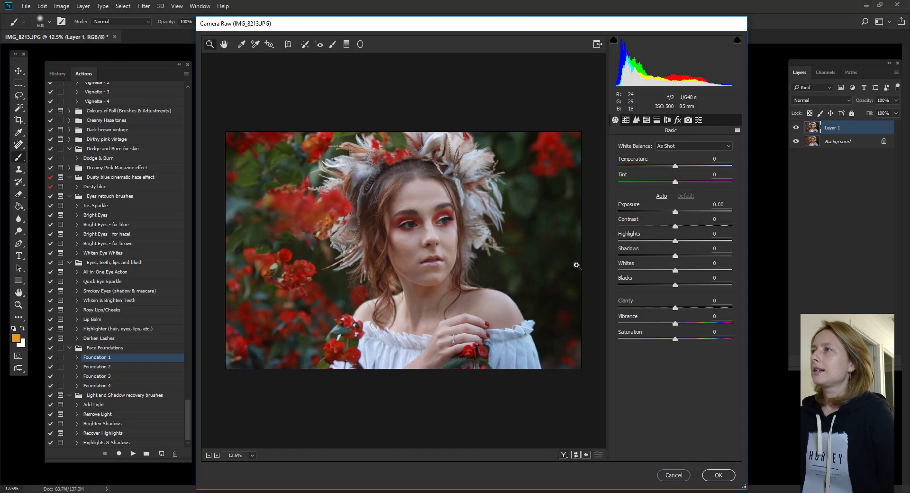
drag(677, 258, 695, 258)
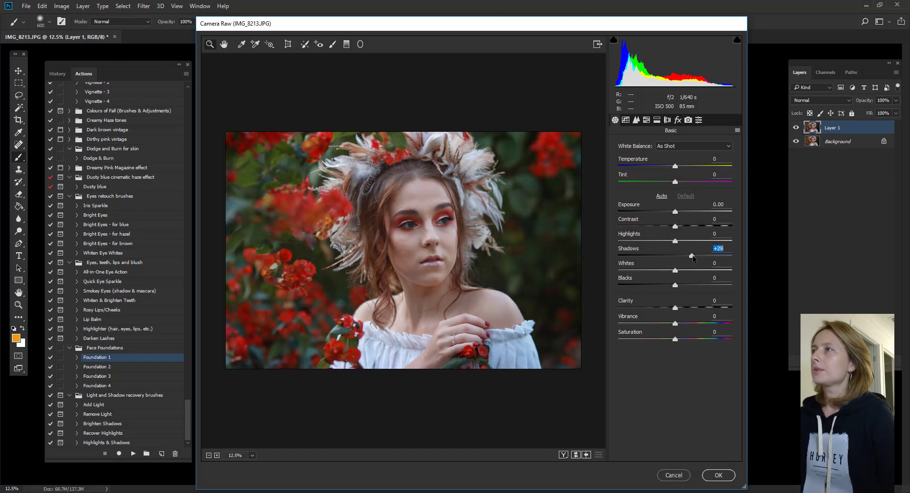
drag(676, 226, 681, 226)
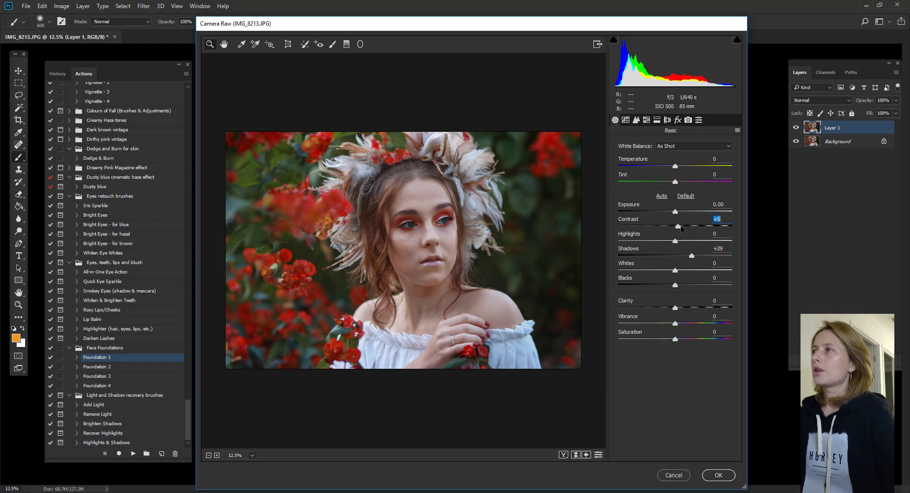
drag(674, 309, 681, 308)
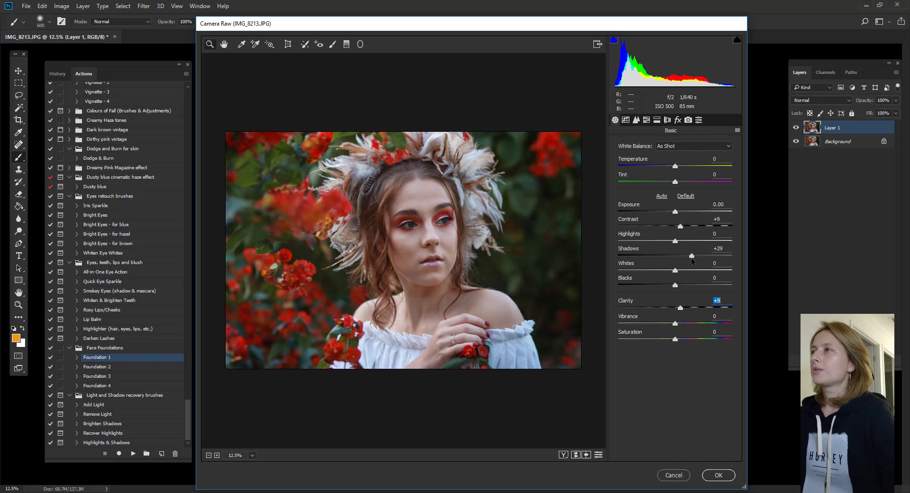
drag(692, 255, 670, 271)
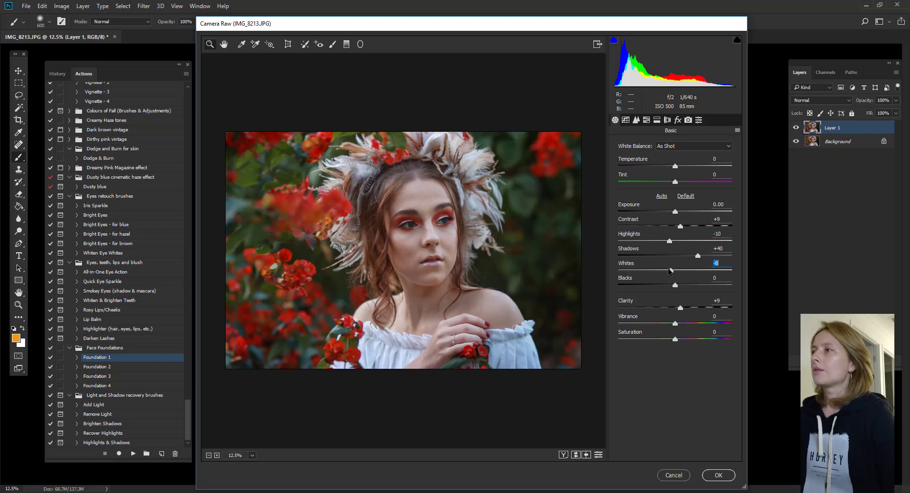
click(719, 475)
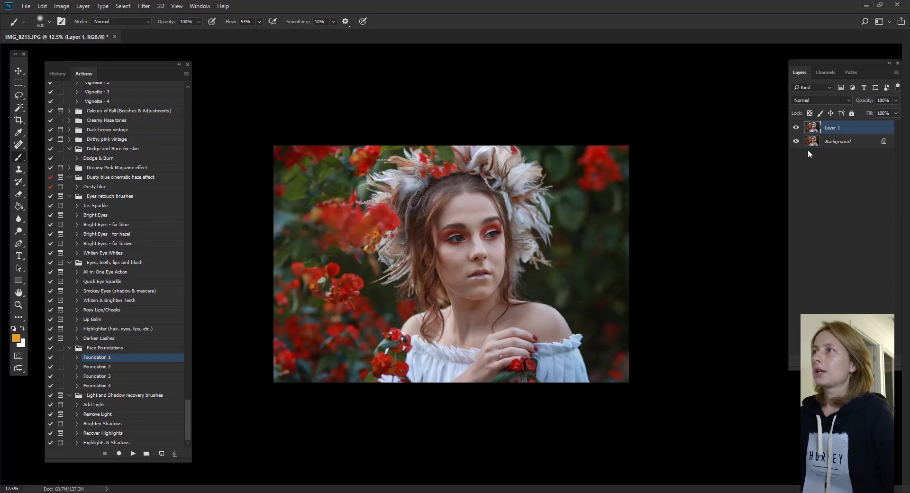
click(797, 127)
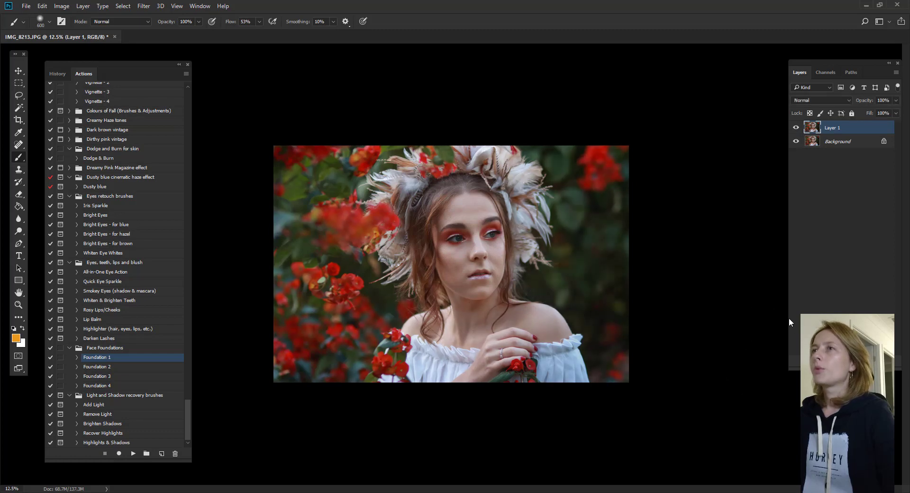
key(ctrl+e)
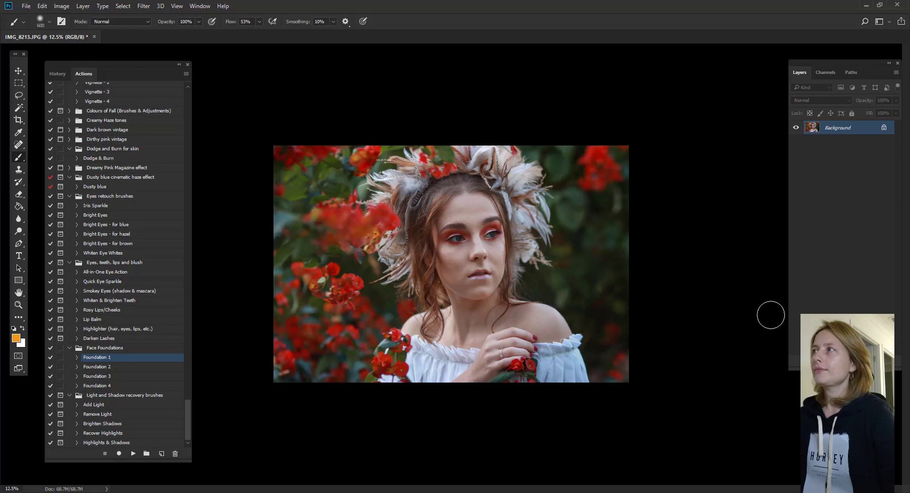
Duplicate the layer and lower the Greens saturation to -48 in the Camera Raw Filter
key(ctrl+j)
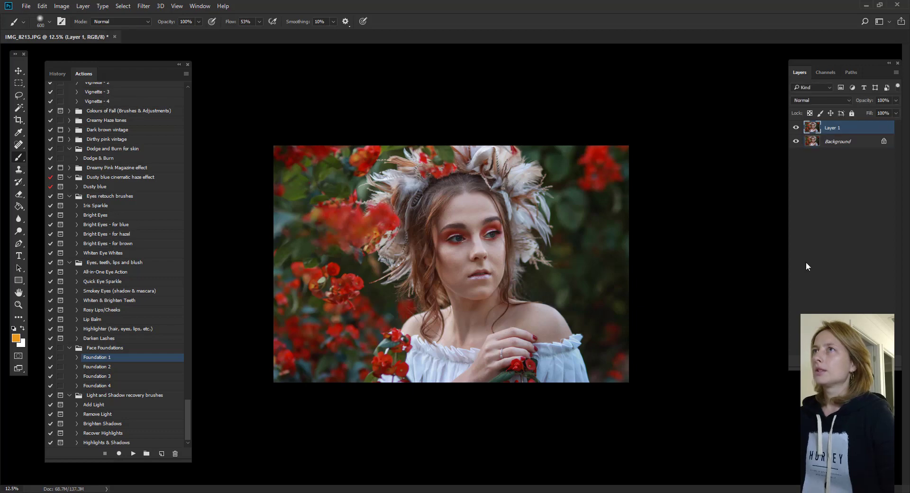
click(144, 6)
click(157, 58)
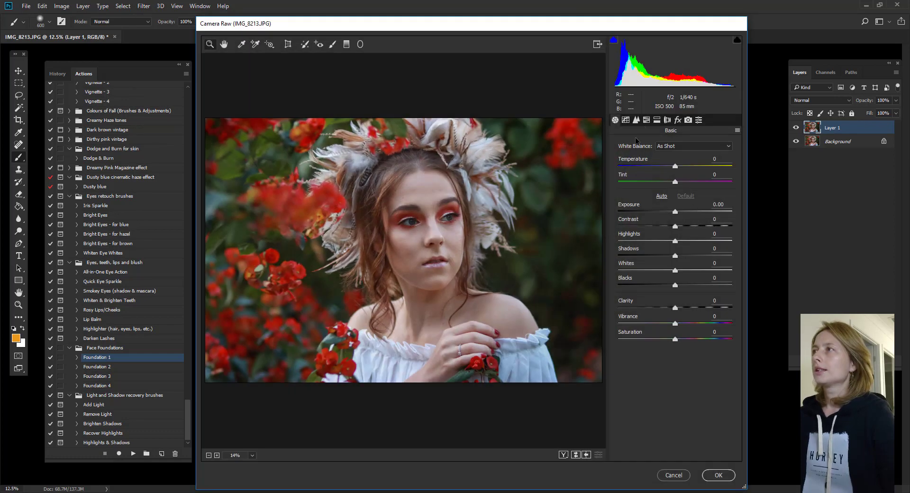
click(647, 120)
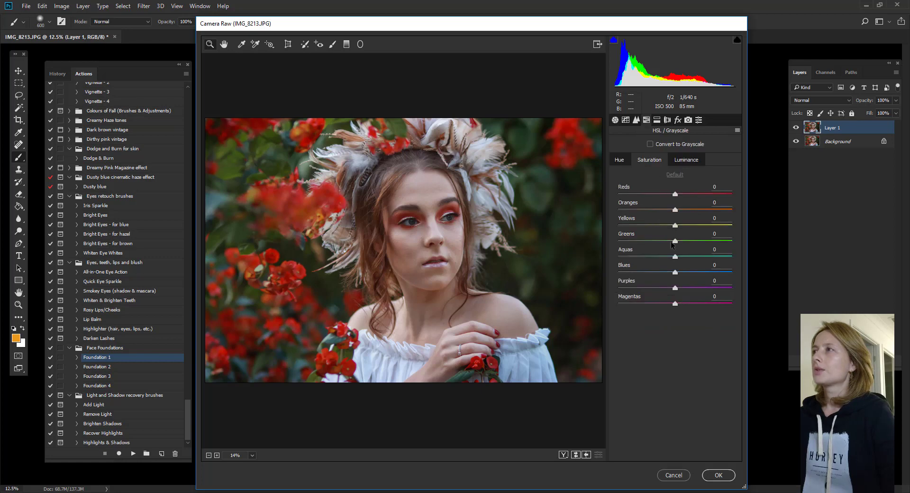
drag(676, 243, 648, 241)
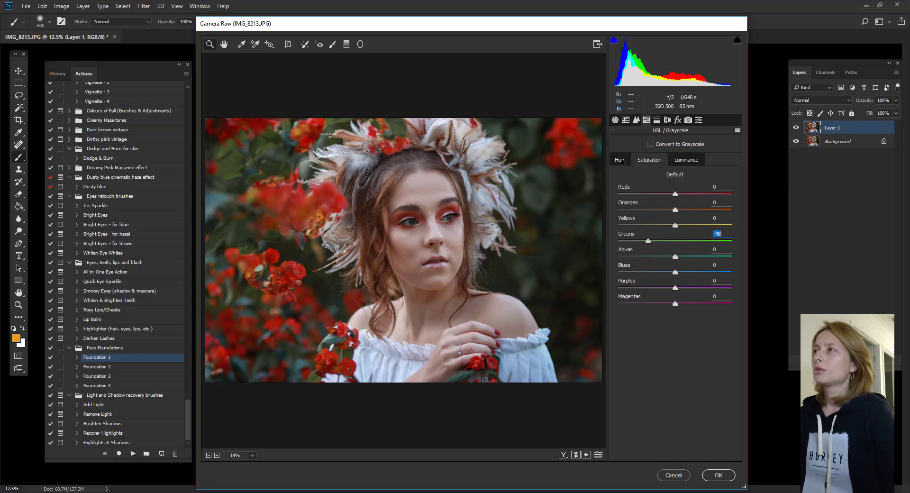
Shift the Greens hue to about -18, apply the filter and merge the layer down
click(621, 161)
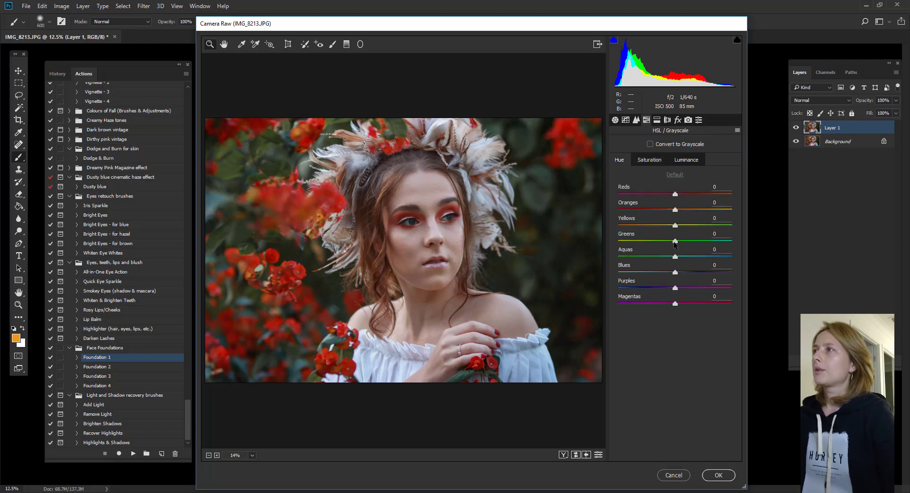
drag(676, 241, 649, 242)
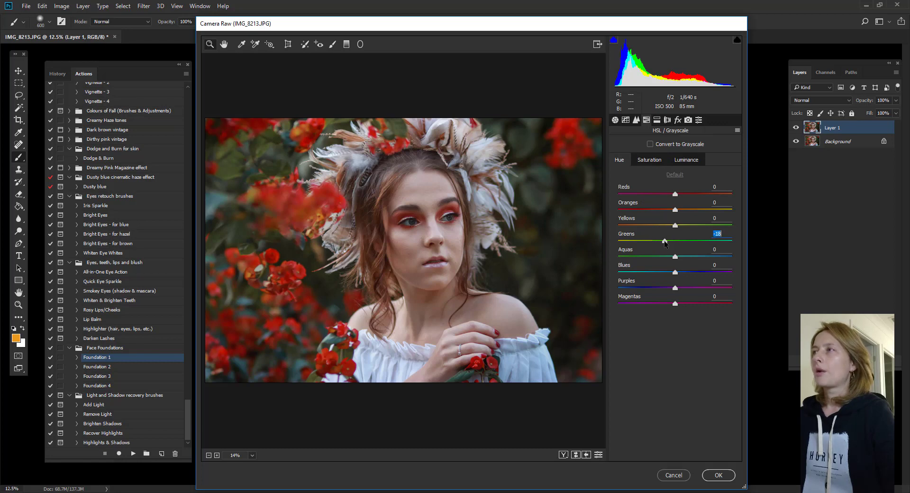
click(719, 478)
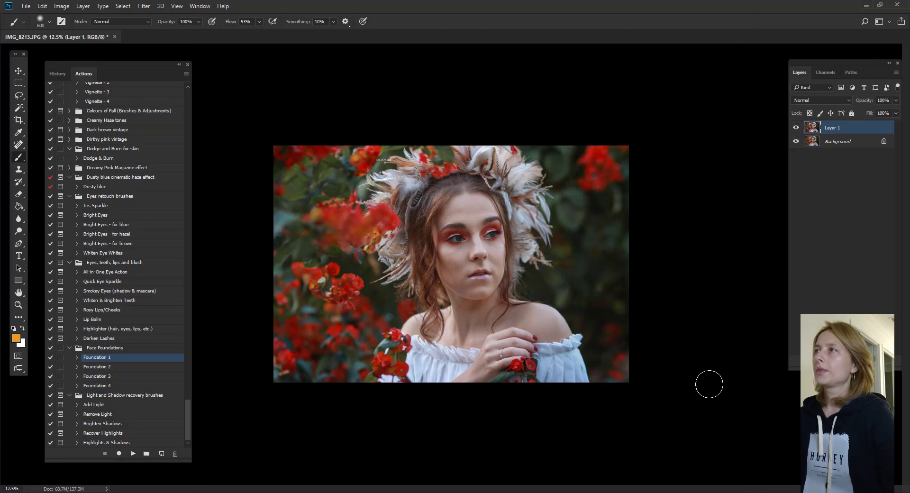
key(ctrl+e)
Duplicate the background and heal small blemishes on the outer cheek near the hair with a 40 px Spot Healing Brush
key(ctrl+j)
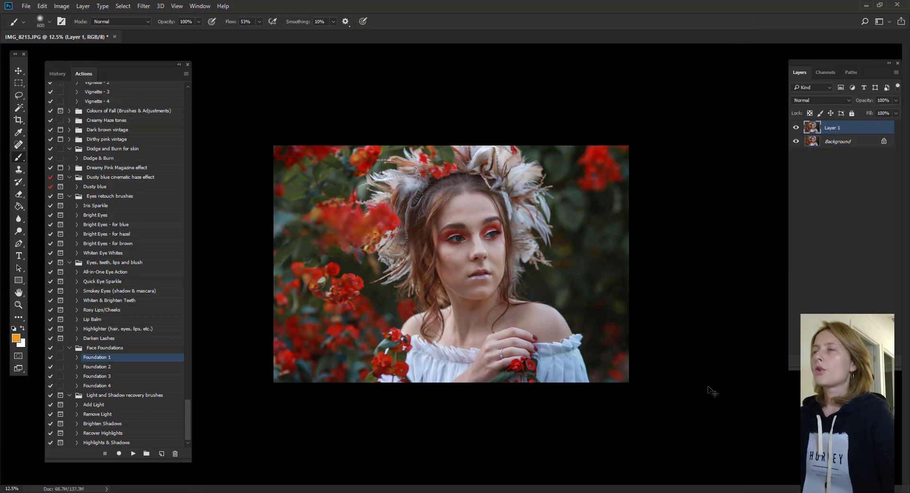
key(ctrl+plus)
key(ctrl+plus)
key(ctrl+plus)
key(ctrl+plus)
key(ctrl+minus)
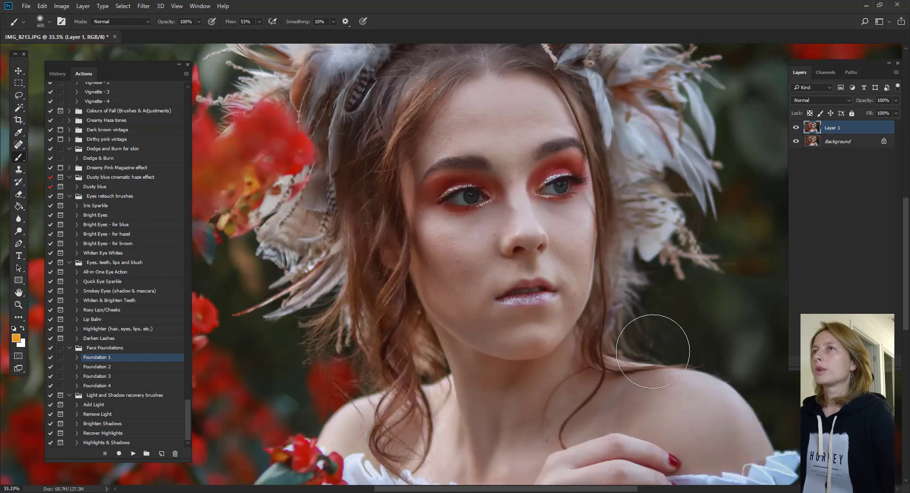
key(j)
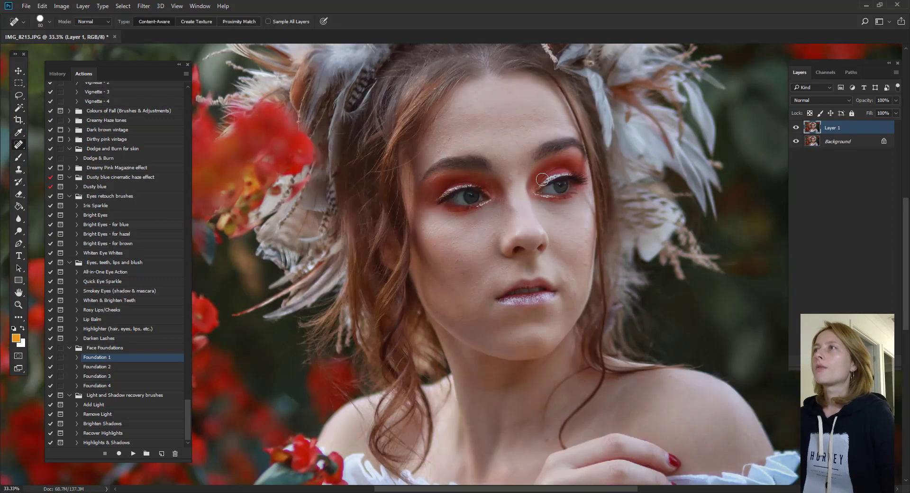
key(ctrl+plus)
key(bracketleft)
key(bracketleft)
key(bracketleft)
key(bracketleft)
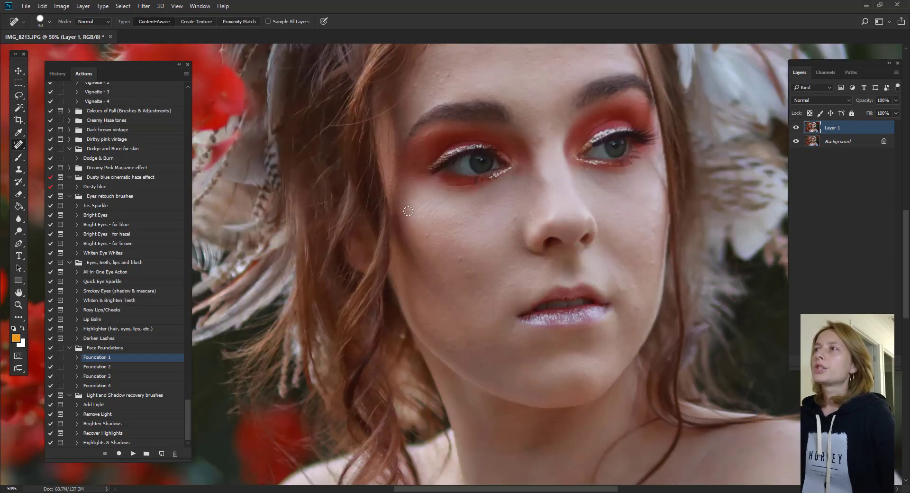
click(412, 226)
click(425, 238)
click(419, 250)
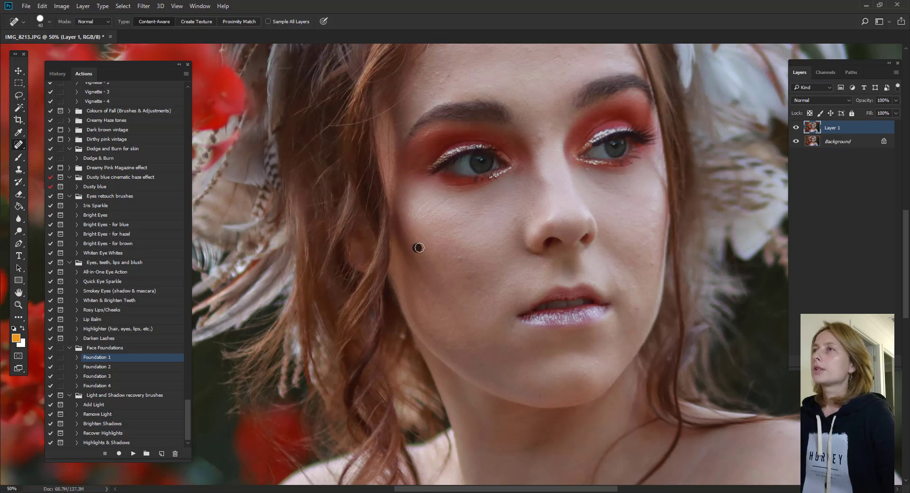
Heal the remaining tiny spots across the middle of the same cheek with a smaller Spot Healing Brush
key(bracketleft)
mouse_move(429, 217)
mouse_down()
mouse_move(437, 209)
mouse_move(418, 209)
mouse_up()
key(bracketleft)
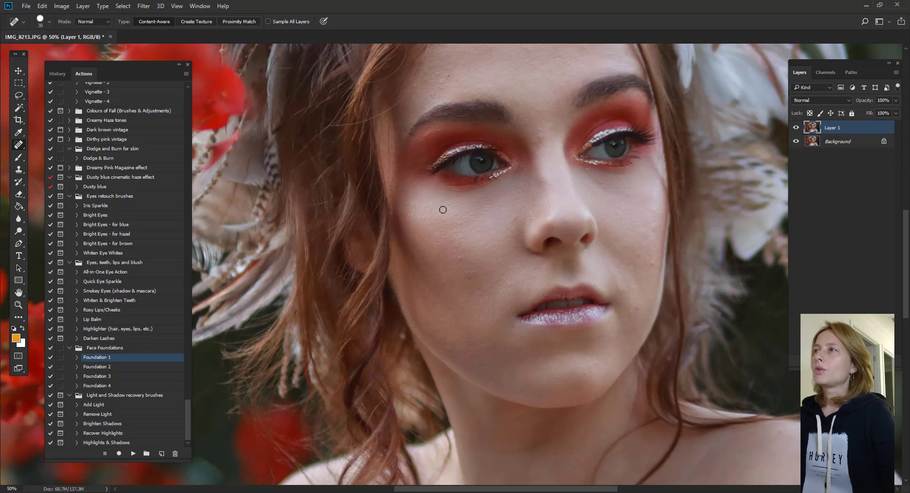
drag(461, 262, 456, 235)
click(459, 247)
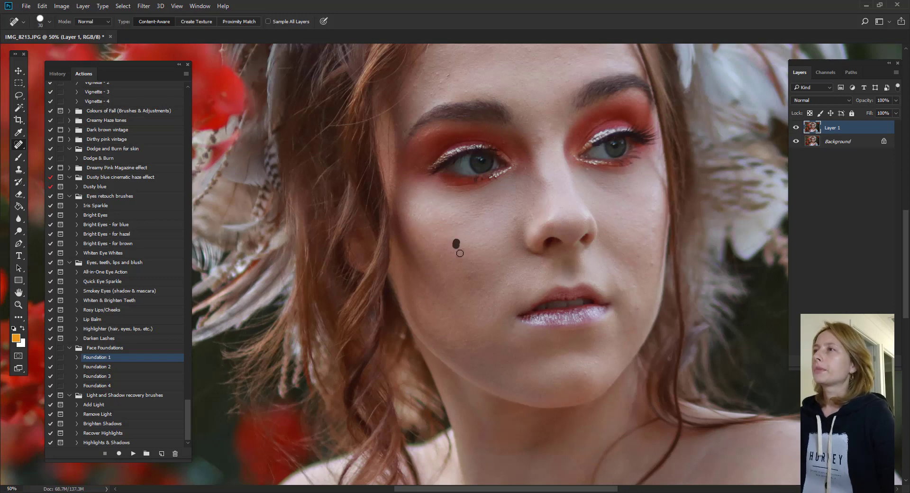
drag(476, 274, 461, 270)
click(445, 250)
click(461, 274)
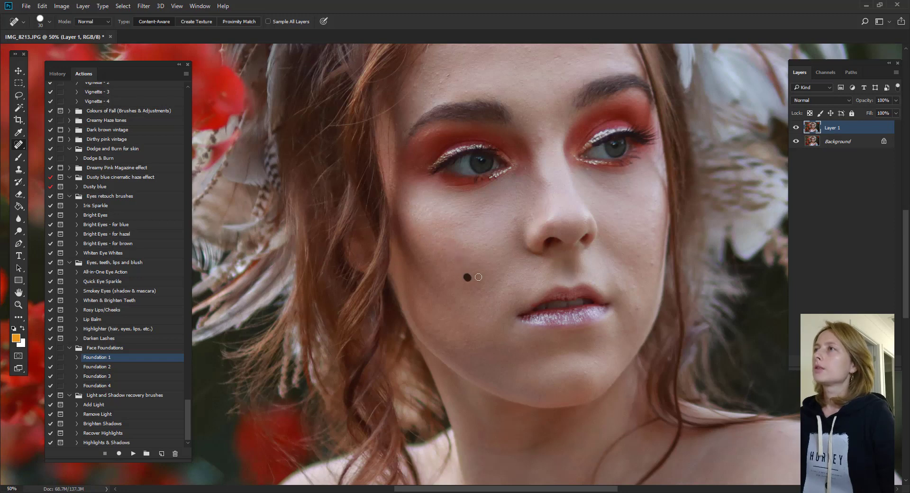
click(436, 246)
click(428, 240)
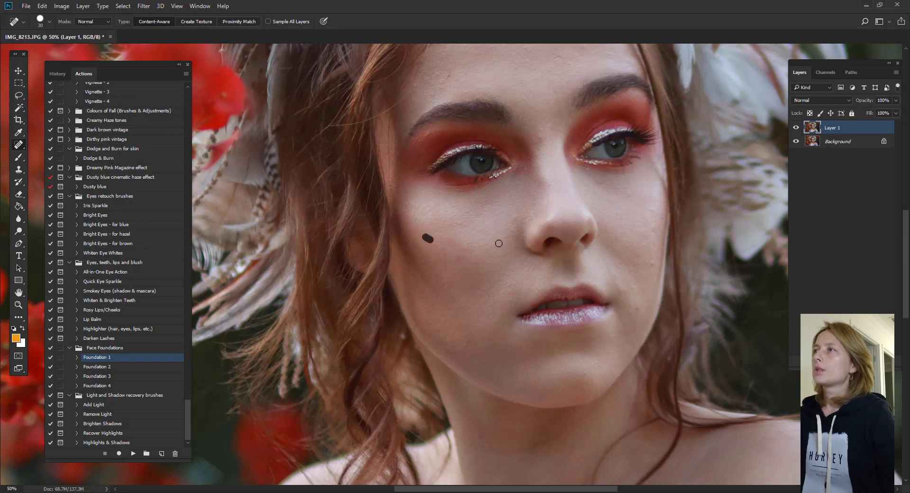
Heal the small spots beside the nose and along the nose bridge
click(504, 213)
click(532, 218)
drag(524, 165, 530, 175)
drag(533, 133, 541, 145)
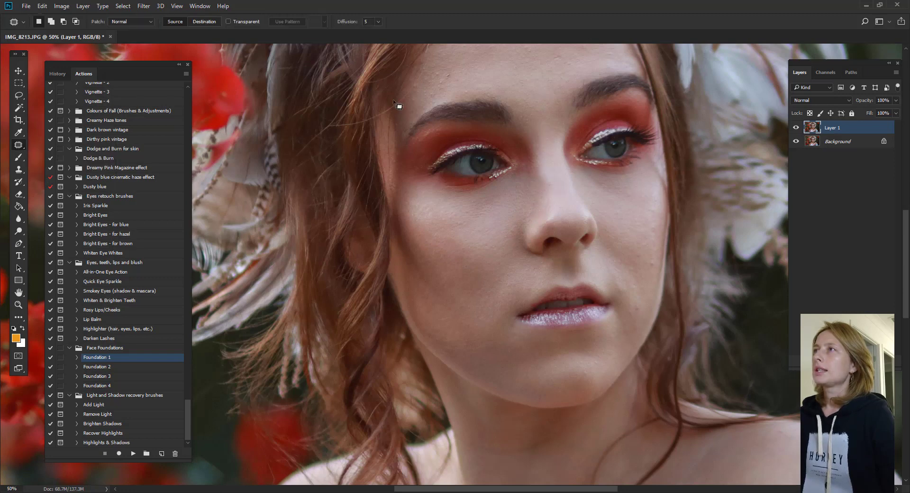
Patch the skin blemishes on the forehead above the near eyebrow with the Patch tool and clear the selection
drag(431, 97, 450, 88)
mouse_move(399, 101)
mouse_down()
mouse_move(401, 138)
mouse_move(427, 102)
mouse_up()
right_click(18, 144)
click(52, 163)
mouse_move(425, 101)
mouse_down()
mouse_move(448, 114)
mouse_move(382, 160)
mouse_up()
key(ctrl+d)
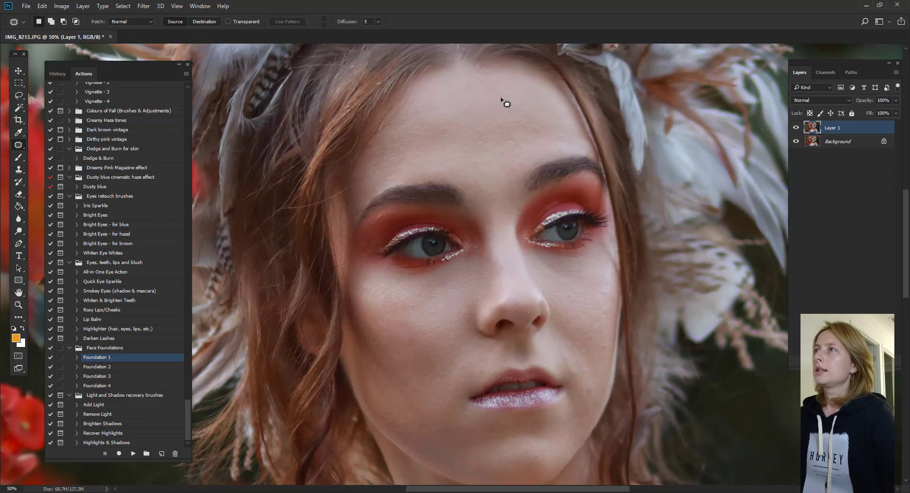
Heal the small spots across the middle of the forehead and above the far eyebrow with the Spot Healing Brush
right_click(19, 145)
click(53, 144)
mouse_move(446, 105)
mouse_down()
mouse_move(458, 110)
mouse_move(453, 131)
mouse_move(495, 132)
mouse_move(498, 152)
mouse_up()
mouse_move(527, 128)
mouse_down()
mouse_move(540, 125)
mouse_move(516, 115)
mouse_up()
drag(556, 140, 567, 140)
drag(552, 128, 540, 131)
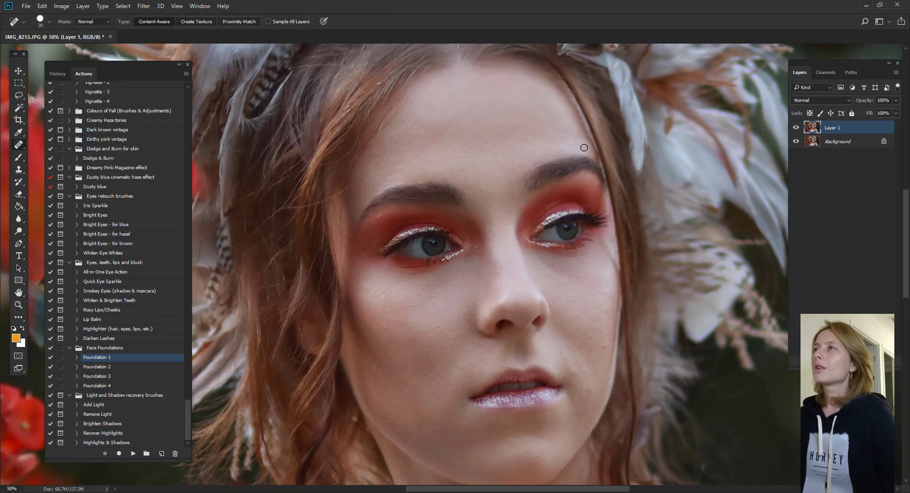
Heal the small spots on the far cheek, from below the eye down to the jaw
drag(487, 194, 451, 118)
mouse_move(541, 182)
mouse_down()
mouse_move(553, 180)
mouse_move(547, 204)
mouse_up()
drag(568, 200, 572, 203)
drag(571, 237, 567, 243)
click(559, 250)
drag(555, 315, 548, 302)
click(547, 311)
Even out blotchy skin on the lower face with the Patch tool
right_click(19, 144)
click(47, 163)
drag(548, 303, 572, 267)
drag(506, 269, 475, 199)
drag(479, 303, 480, 306)
drag(482, 305, 472, 315)
drag(535, 224, 524, 311)
Patch the uneven skin on the far cheek beside the mouth, clearing each selection
key(ctrl+minus)
key(ctrl+minus)
drag(482, 278, 481, 275)
drag(479, 278, 447, 154)
key(ctrl+d)
mouse_move(484, 292)
mouse_down()
mouse_move(484, 278)
mouse_move(480, 286)
mouse_up()
key(Return)
key(Return)
mouse_move(480, 288)
mouse_down()
mouse_move(478, 275)
mouse_move(490, 270)
mouse_up()
key(ctrl+d)
mouse_move(490, 271)
mouse_down()
mouse_move(491, 261)
mouse_move(481, 287)
mouse_up()
key(ctrl+d)
key(ctrl+d)
key(Return)
Patch the uneven tone on the near cheek and along the edge of the far cheek
mouse_move(392, 272)
mouse_down()
mouse_move(435, 273)
mouse_move(390, 261)
mouse_up()
drag(391, 259, 411, 258)
key(ctrl+d)
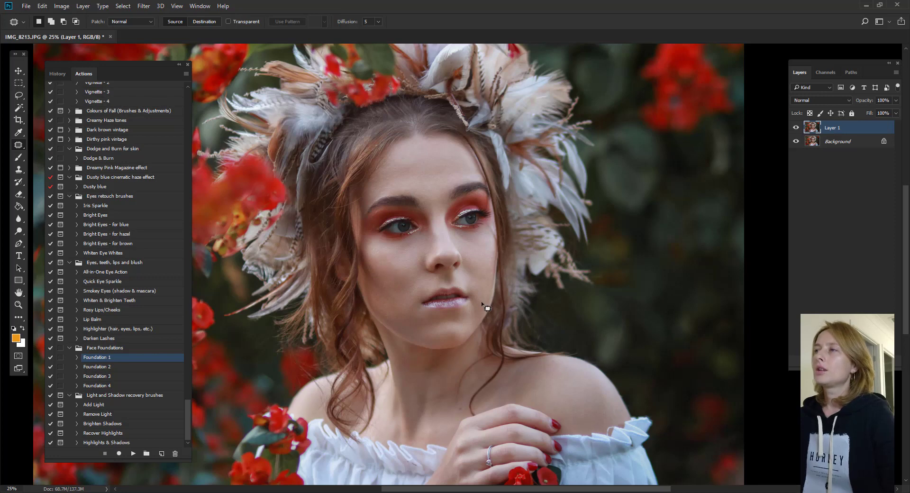
mouse_move(482, 302)
mouse_down()
mouse_move(487, 285)
mouse_move(481, 312)
mouse_up()
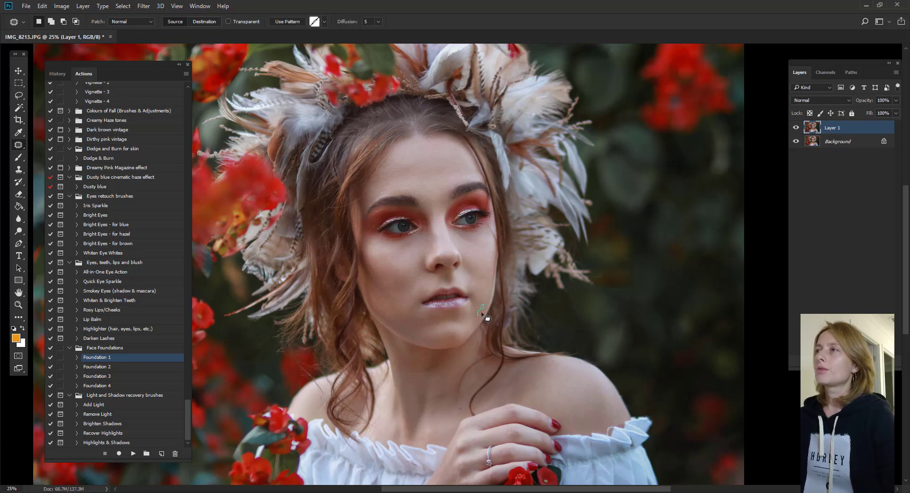
click(522, 337)
drag(475, 281, 477, 294)
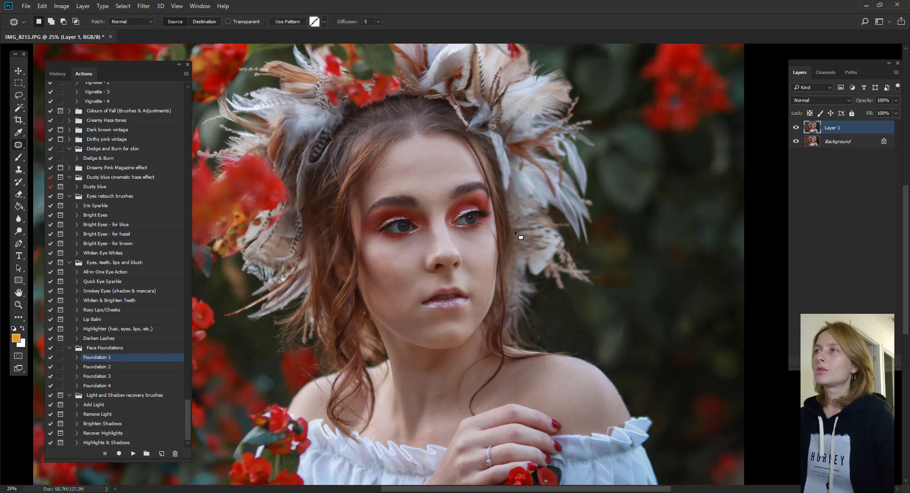
key(ctrl+shift+alt+n)
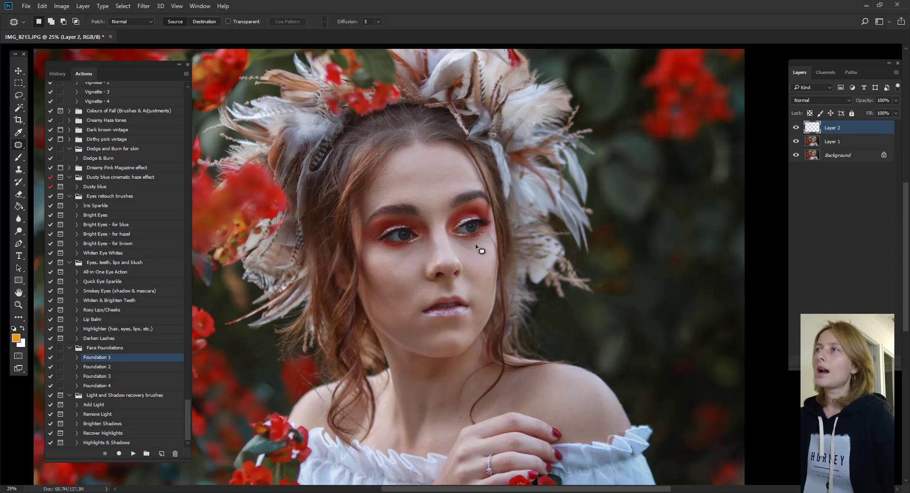
mouse_move(476, 245)
mouse_down()
mouse_move(470, 256)
mouse_move(477, 252)
mouse_up()
key(Return)
mouse_move(471, 250)
mouse_down()
mouse_move(477, 263)
mouse_move(458, 246)
mouse_move(477, 250)
mouse_up()
click(514, 266)
key(Delete)
Duplicate Layer 1 and patch the uneven skin beneath the eyes and on the near cheek
key(ctrl+j)
mouse_move(469, 244)
mouse_down()
mouse_move(466, 255)
mouse_move(411, 256)
mouse_up()
click(434, 245)
drag(412, 258, 408, 271)
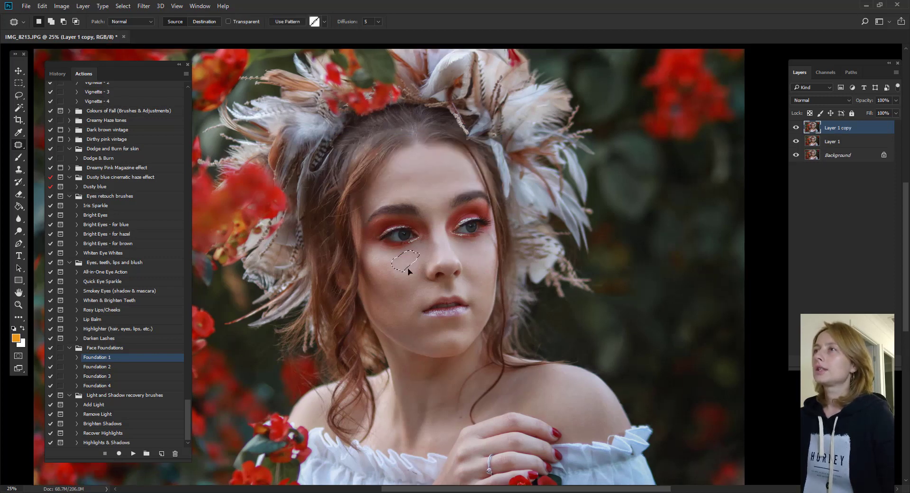
click(393, 272)
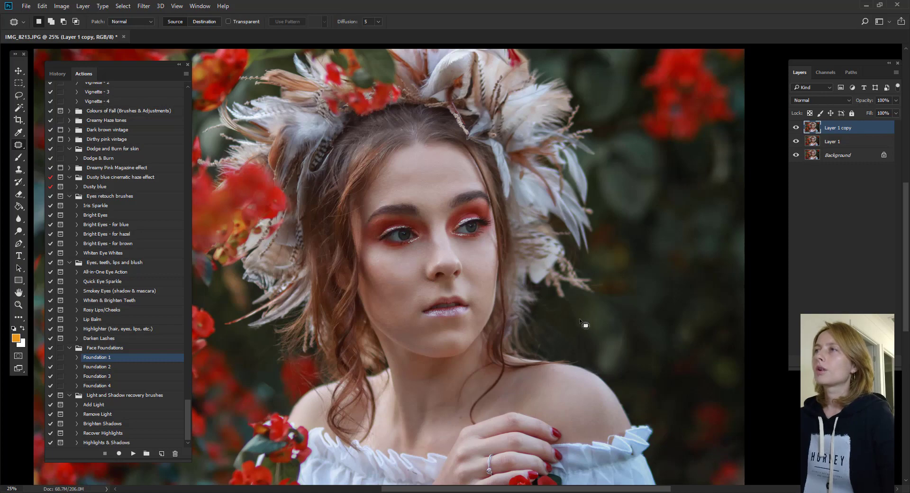
drag(436, 243, 438, 240)
key(Return)
Smooth the creases on the neck with the Spot Healing Brush and the Patch tool
mouse_move(536, 308)
mouse_down()
mouse_move(518, 149)
mouse_move(526, 230)
mouse_up()
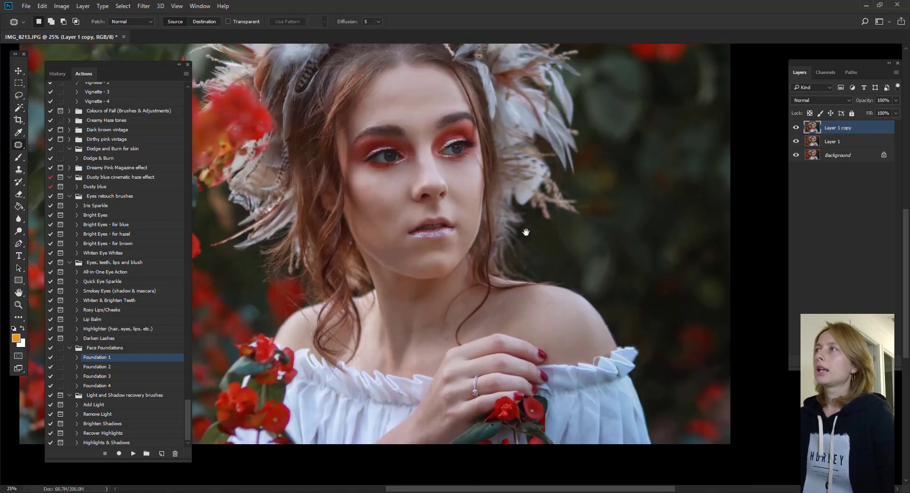
key(shift+j)
key(shift+j)
key(shift+j)
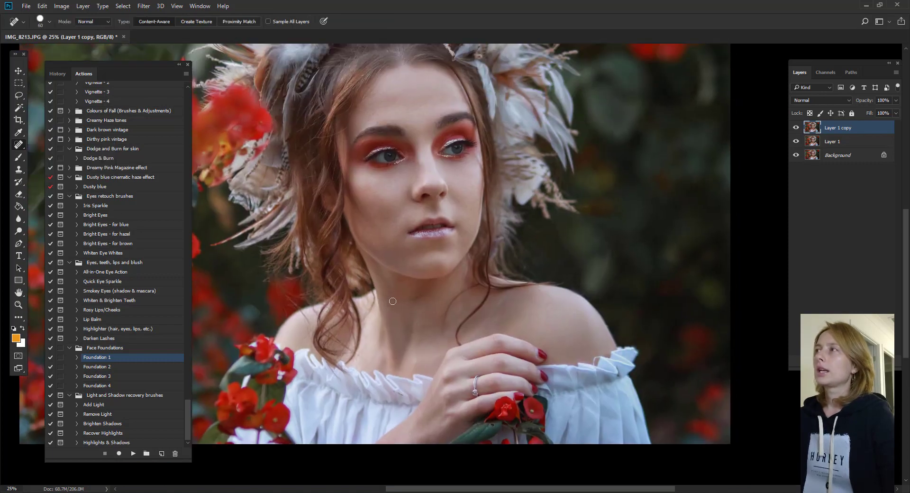
drag(397, 301, 437, 290)
right_click(19, 145)
click(57, 163)
mouse_move(429, 291)
mouse_down()
mouse_move(434, 305)
mouse_move(431, 299)
mouse_move(421, 323)
mouse_move(432, 315)
mouse_up()
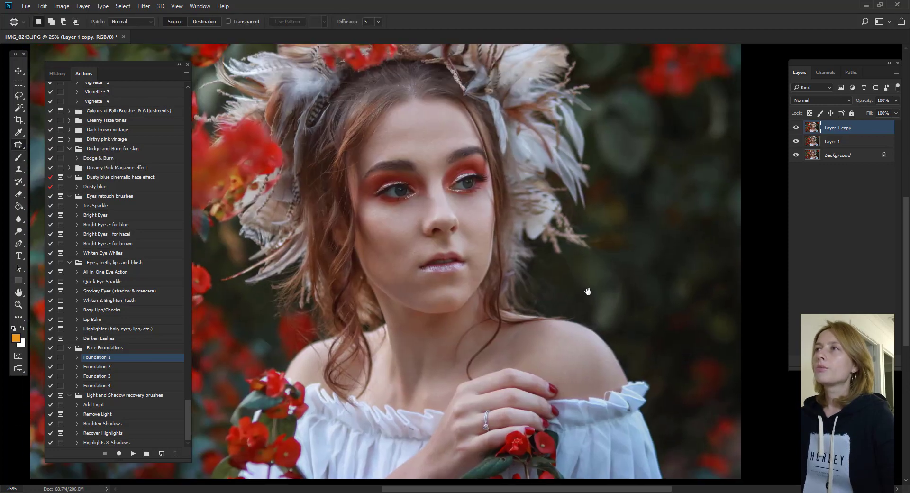
Return to a single retouch layer above the background and examine the face close up
key(Delete)
key(ctrl+minus)
key(ctrl+minus)
key(ctrl+plus)
key(ctrl+plus)
key(ctrl+plus)
key(ctrl+plus)
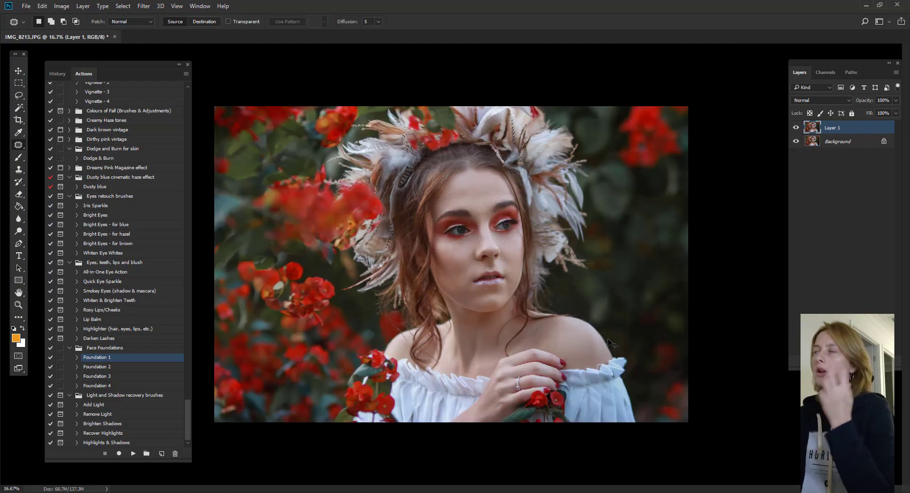
mouse_move(443, 129)
mouse_down()
mouse_move(418, 142)
mouse_move(428, 142)
mouse_move(412, 168)
mouse_move(424, 157)
mouse_up()
click(399, 147)
click(731, 318)
click(563, 203)
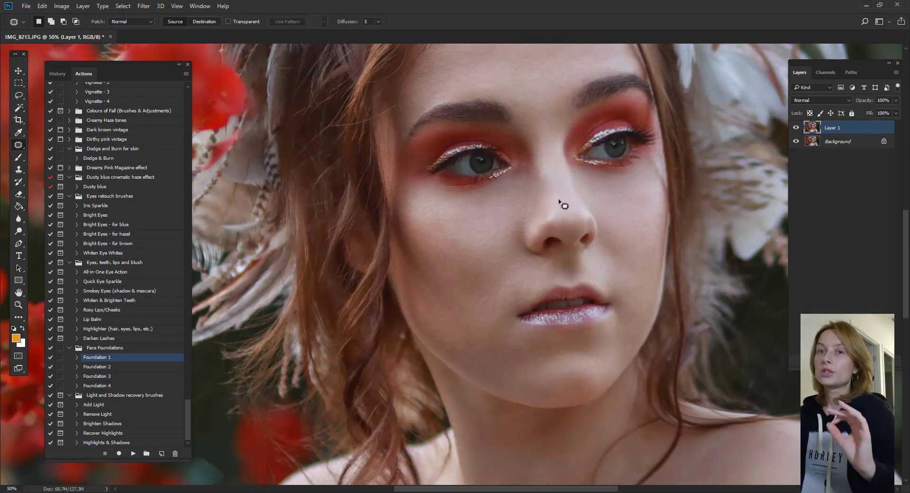
Merge the retouch layer into the background and heal a spot at the hairline with the Spot Healing Brush
key(ctrl+minus)
key(ctrl+minus)
key(ctrl+minus)
key(ctrl+e)
key(shift+j)
key(shift+j)
key(shift+j)
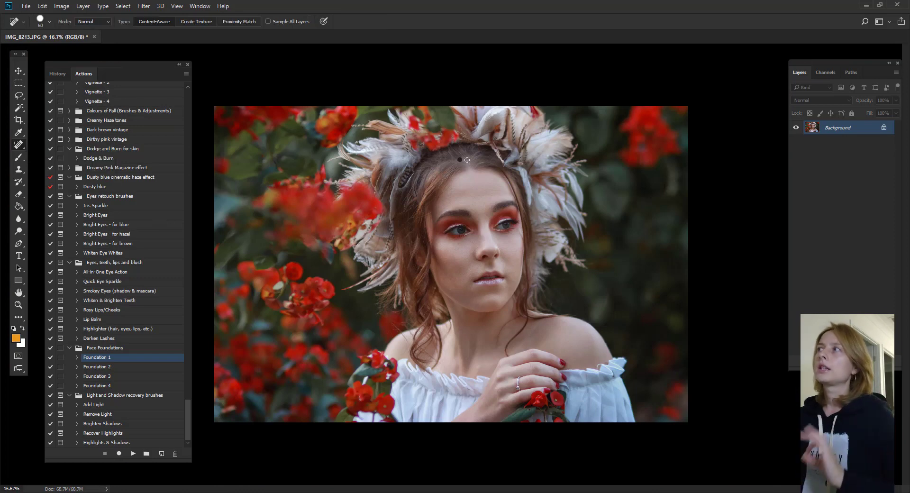
key(ctrl+minus)
key(ctrl+plus)
Run the "Bright Eyes - for hazel" action and shrink the mask brush to about 45 px to fit the irises
click(107, 234)
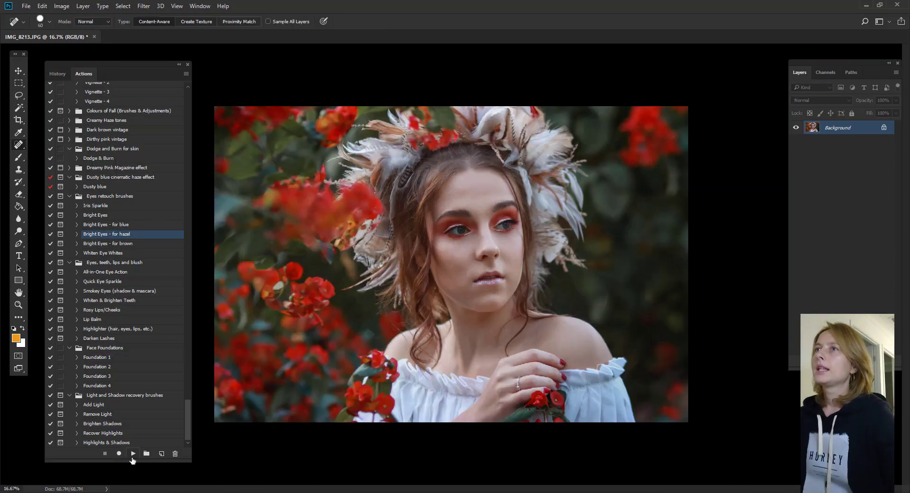
click(134, 453)
key(bracketleft)
key(bracketleft)
key(bracketleft)
key(bracketleft)
key(bracketleft)
key(bracketleft)
key(bracketleft)
key(bracketleft)
key(bracketleft)
key(bracketleft)
key(bracketleft)
key(bracketleft)
key(bracketleft)
key(bracketleft)
key(bracketleft)
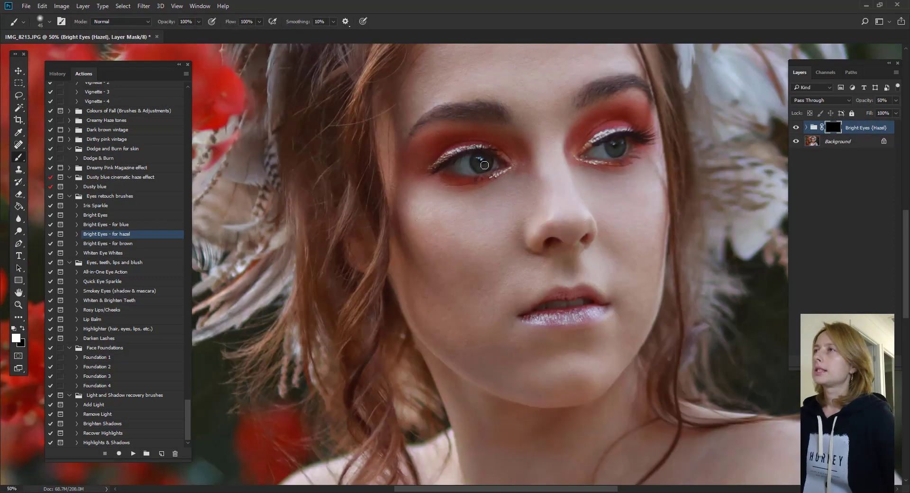
Paint white on the Bright Eyes (Hazel) mask over both irises and check the result at several magnifications
click(614, 151)
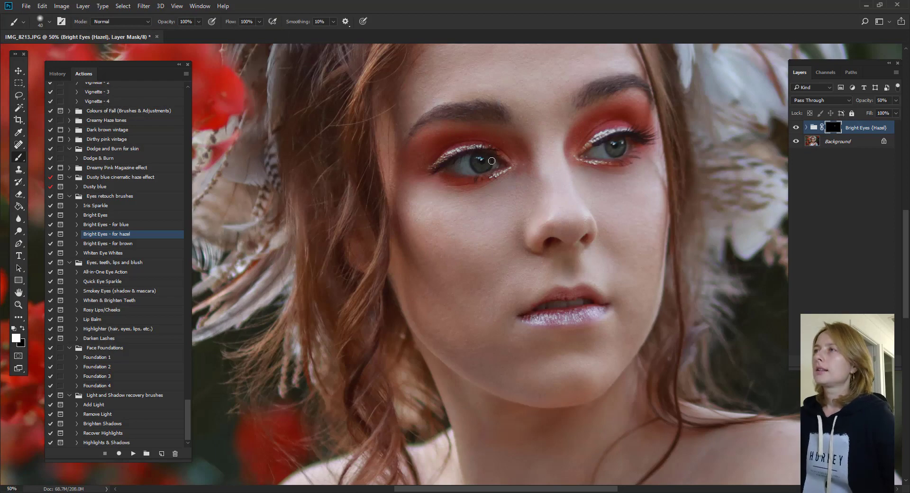
key(ctrl+minus)
key(ctrl+minus)
key(ctrl+minus)
key(ctrl+plus)
key(ctrl+plus)
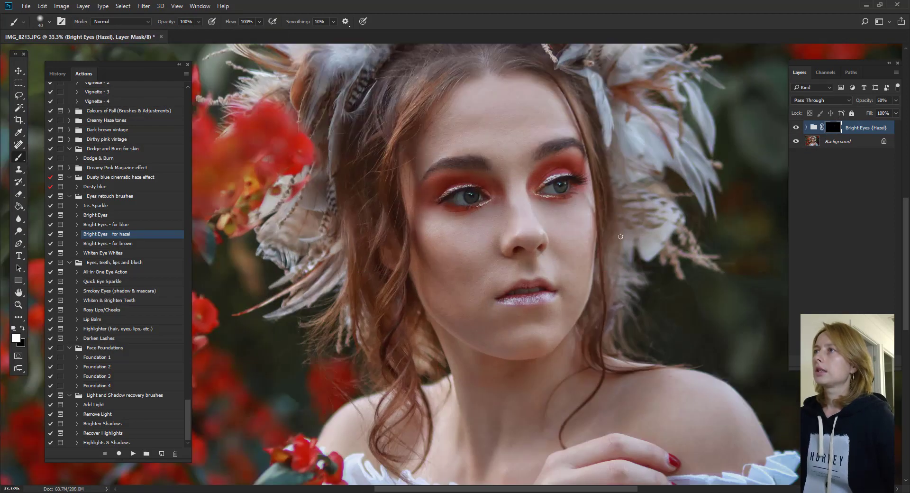
Lower the Bright Eyes (Hazel) group's opacity to about 43% and flatten the image into the background
key(ctrl+minus)
key(ctrl+minus)
key(ctrl+minus)
key(ctrl+minus)
key(ctrl+plus)
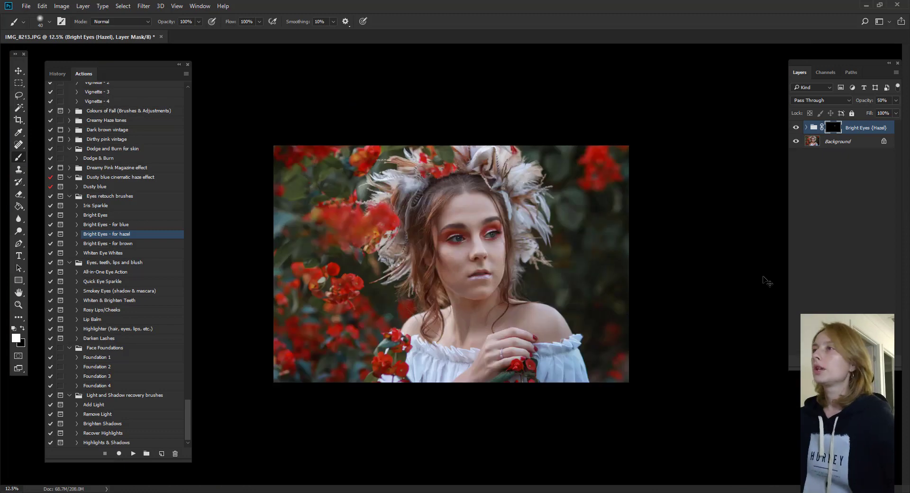
key(ctrl+plus)
key(ctrl+minus)
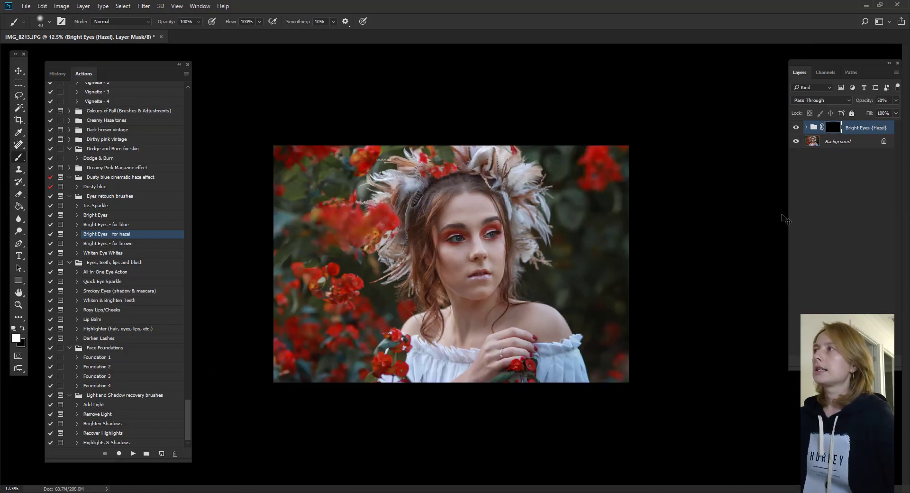
click(896, 102)
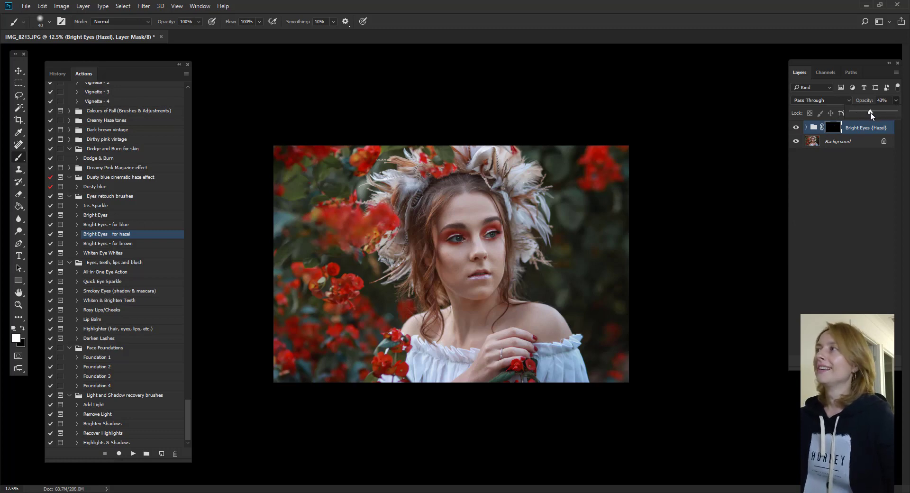
click(88, 8)
click(92, 357)
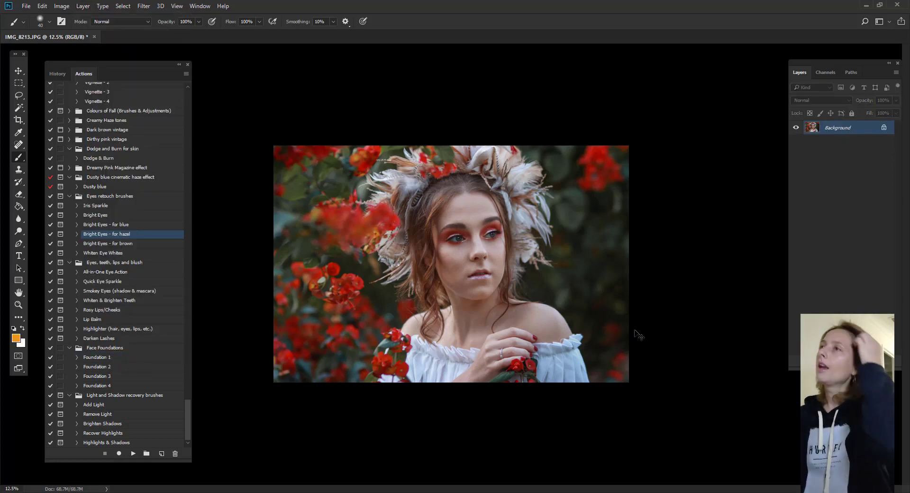
Duplicate the background layer and lighten the portrait's midtones on the copy with the Dodge tool at 72% exposure
key(ctrl+j)
key(ctrl+plus)
key(ctrl+plus)
click(19, 231)
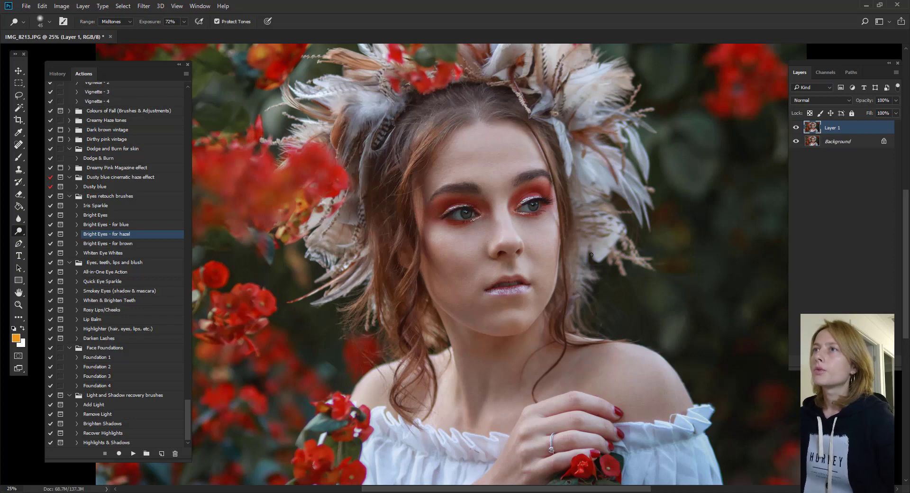
key(ctrl+minus)
key(ctrl+minus)
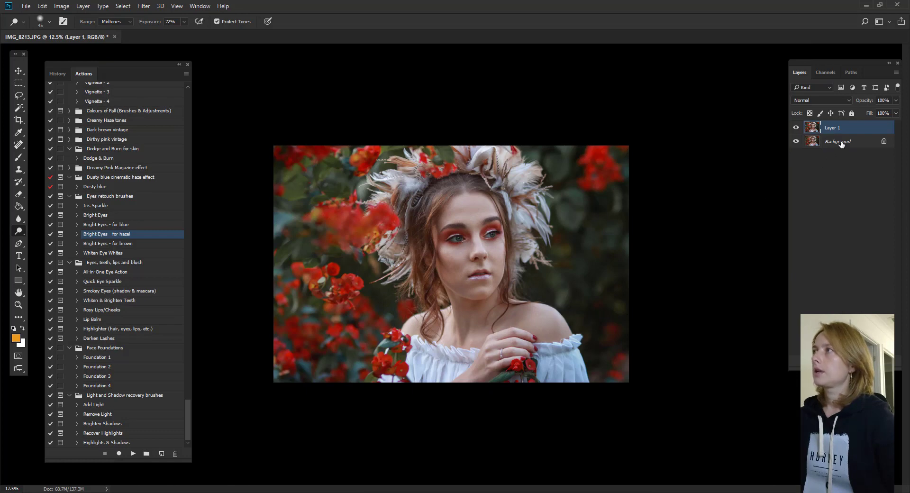
Reduce the dodged layer's opacity to 70%, compare it with the original, and merge it into the background
drag(895, 102, 892, 112)
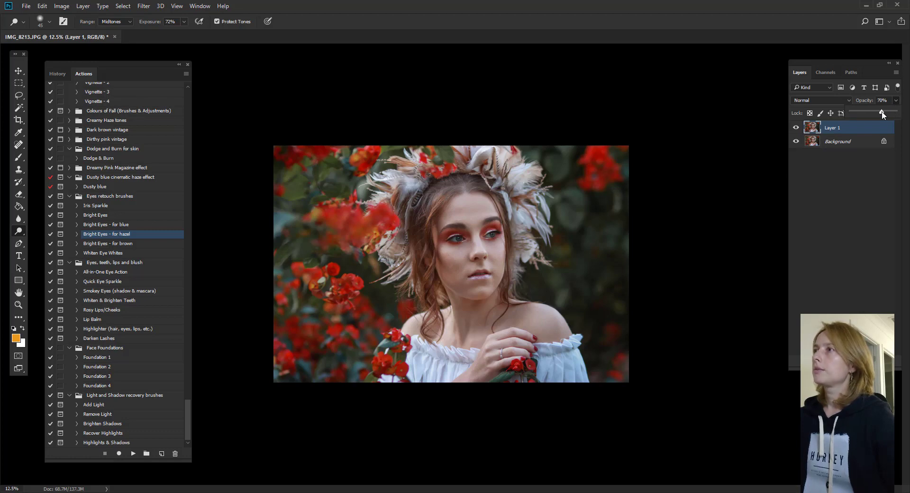
click(795, 128)
click(795, 129)
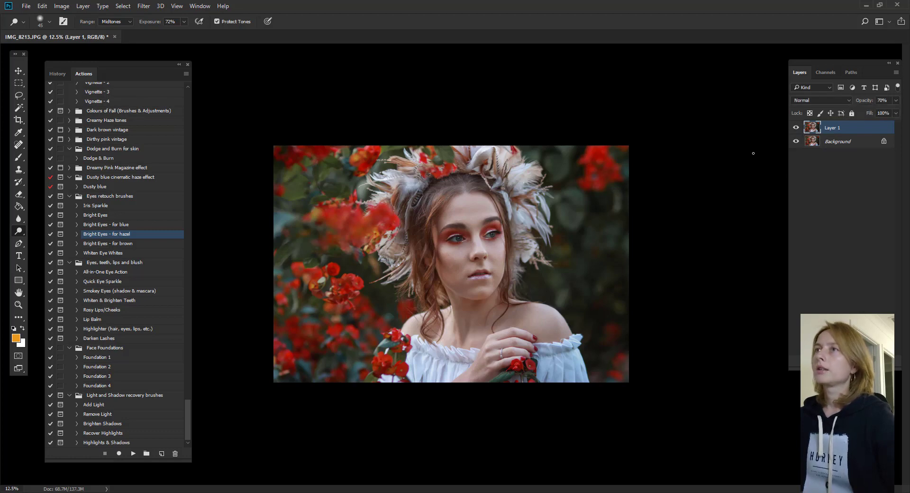
key(ctrl+e)
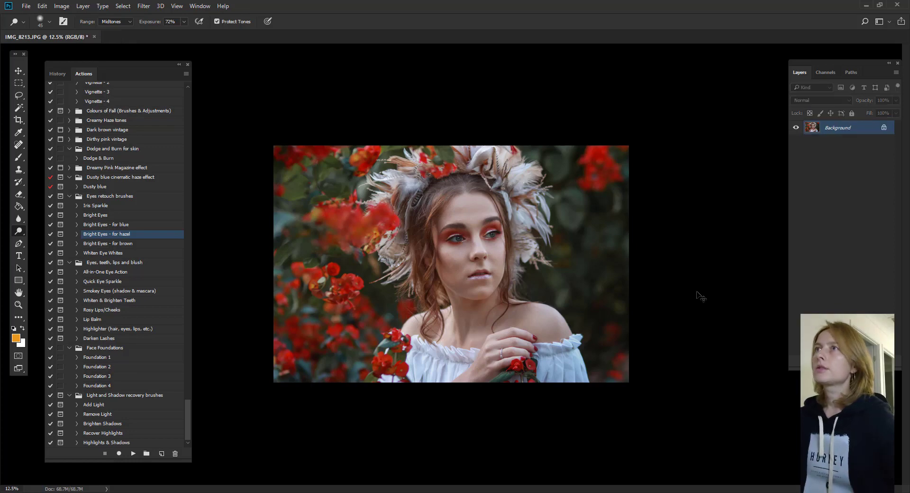
Duplicate the background again and dodge midtones on the copy at 27% exposure with a 150 px brush
key(ctrl+j)
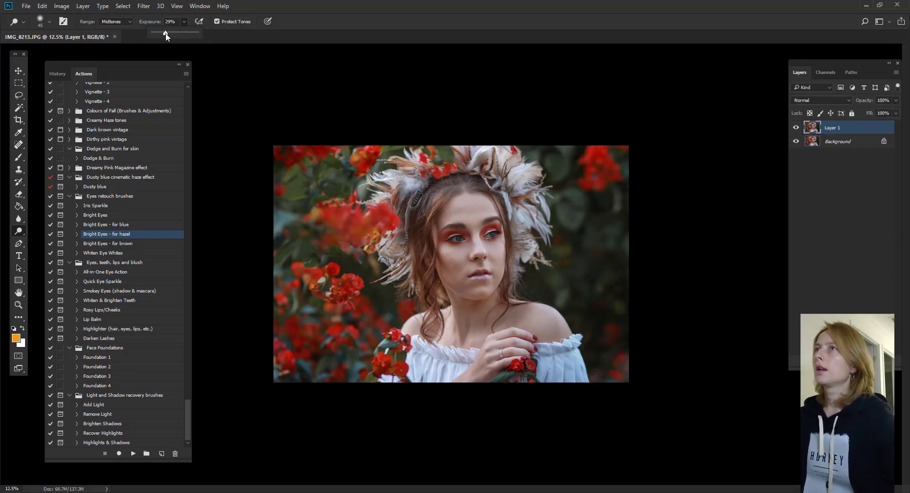
click(422, 104)
key(ctrl+plus)
key(bracketright)
key(bracketright)
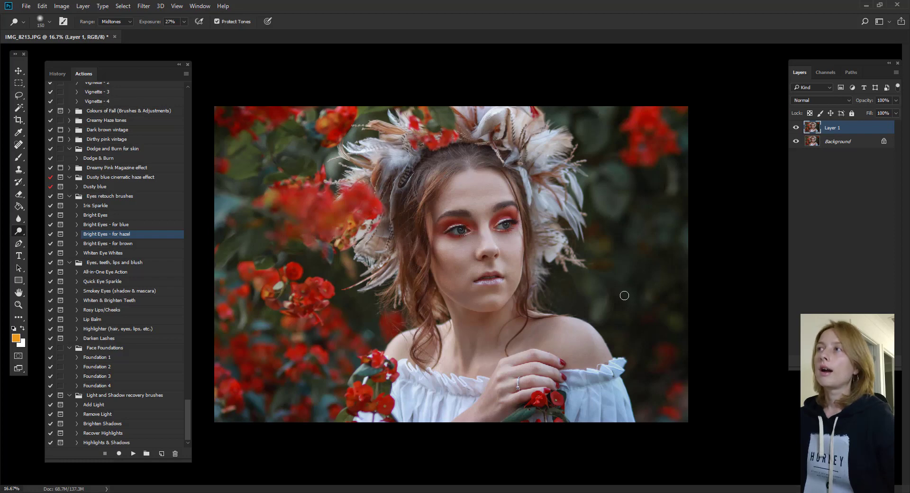
key(ctrl+minus)
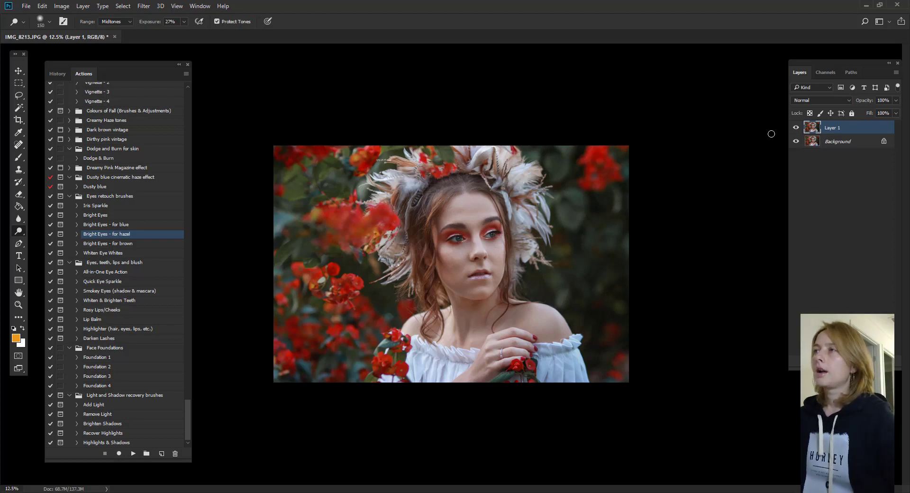
Compare the second dodged layer with the original, lower its opacity to about 86%, and merge it down
click(796, 128)
click(796, 128)
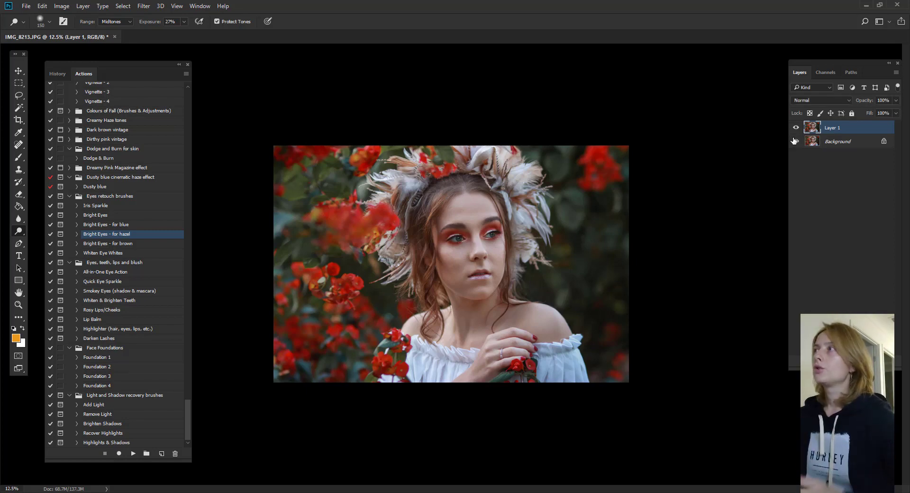
click(896, 100)
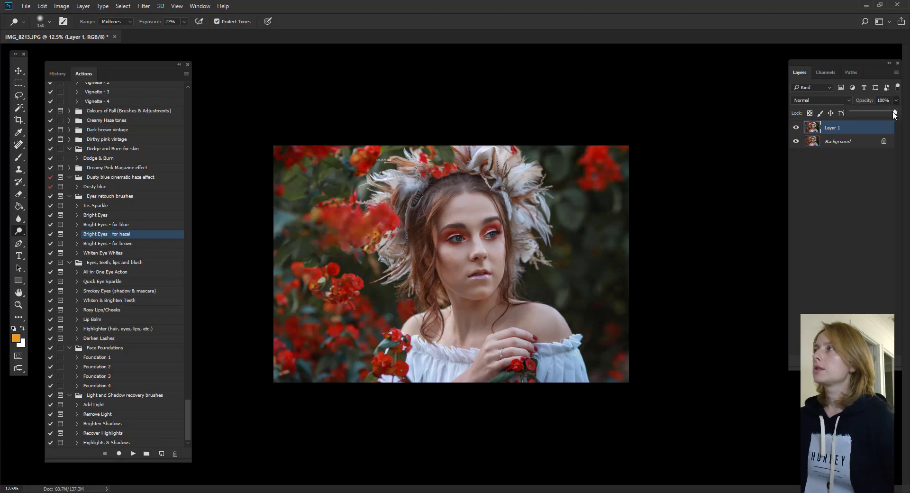
drag(896, 111, 889, 114)
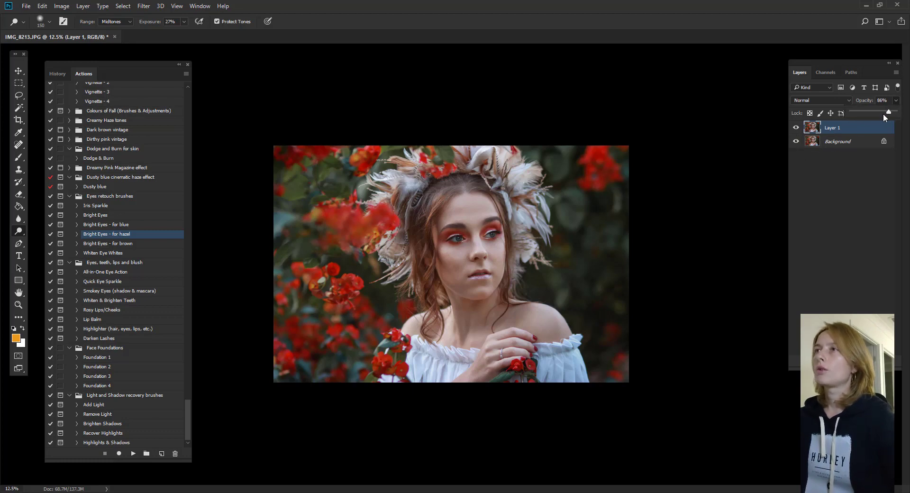
key(ctrl+e)
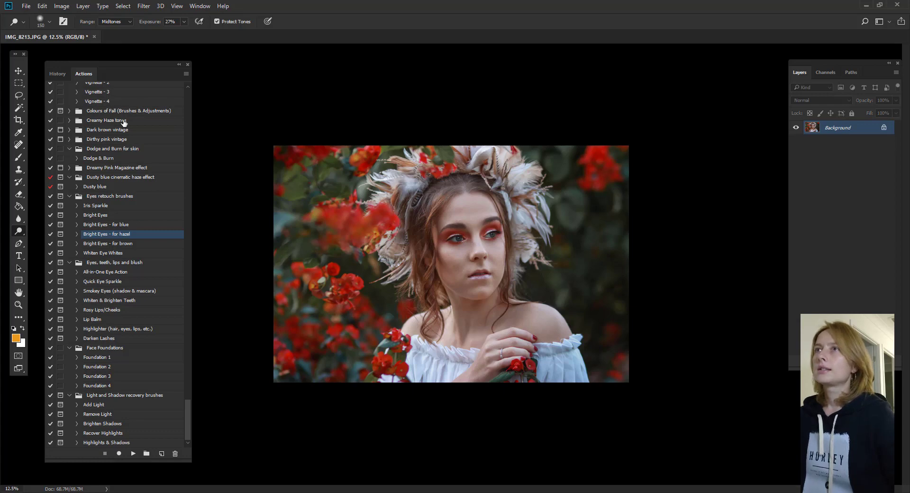
Duplicate the background, open a Curves adjustment on the copy, and add shadow, midtone and highlight points along the RGB diagonal
click(22, 72)
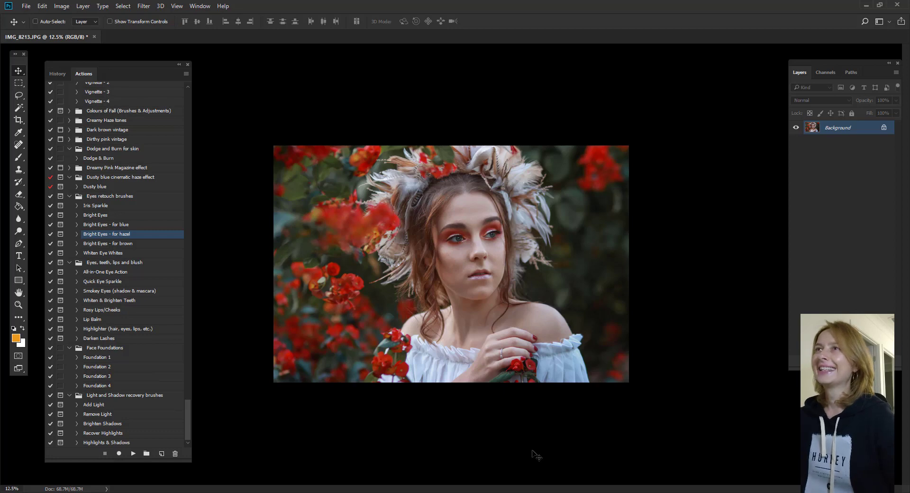
key(ctrl+j)
click(62, 5)
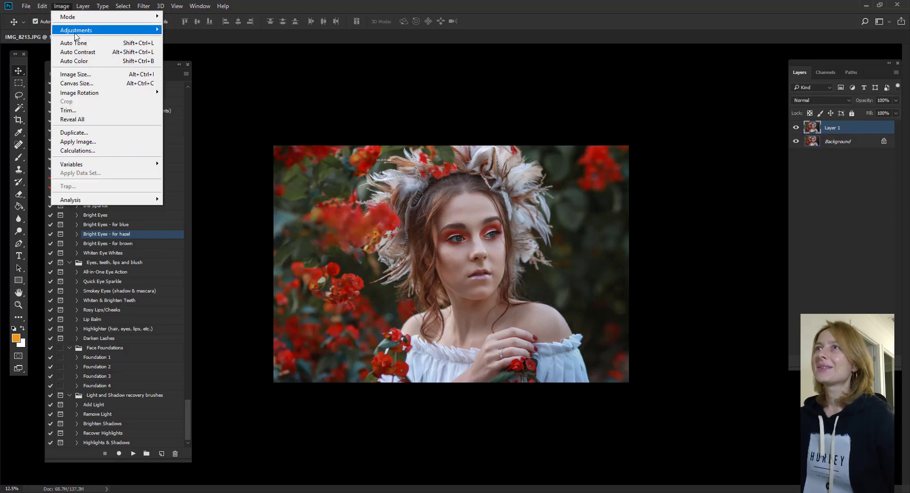
mouse_move(76, 31)
click(189, 49)
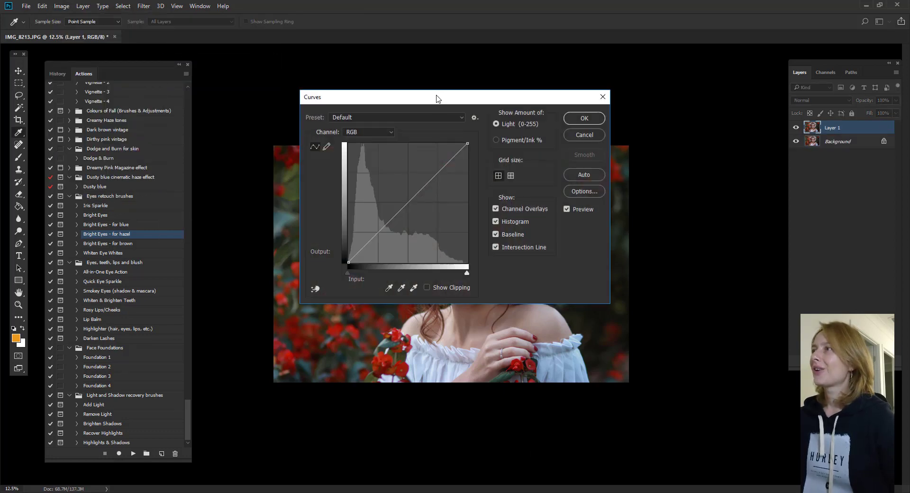
drag(438, 98, 743, 146)
click(686, 280)
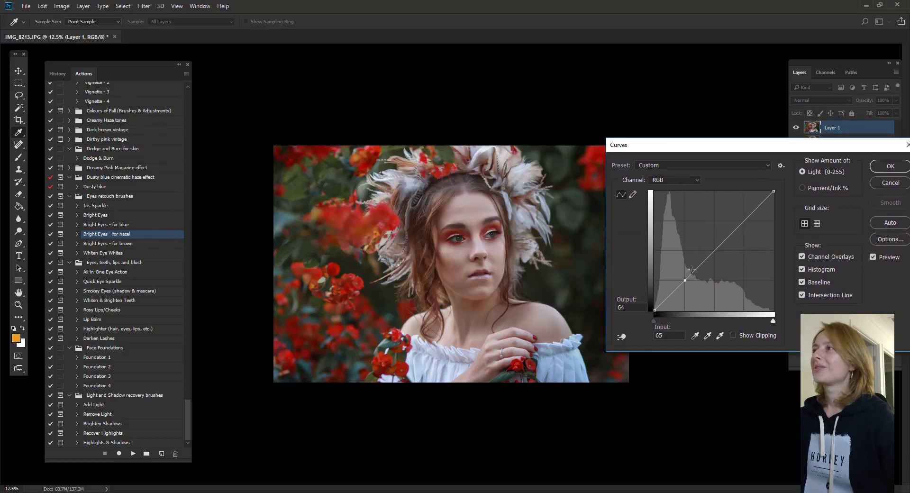
click(714, 249)
click(744, 220)
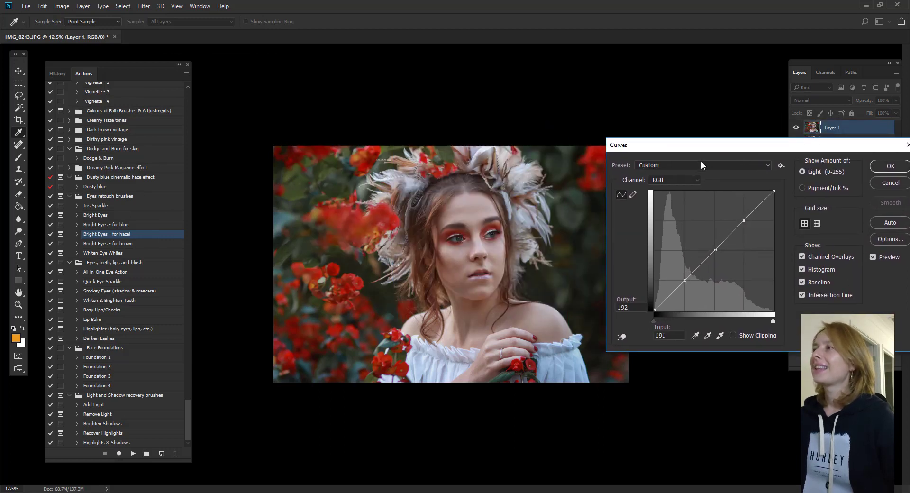
Raise the RGB curve's black point to output 9, set the shadow point to 68/64 and midtone to 128/130, and apply it
drag(685, 147, 726, 145)
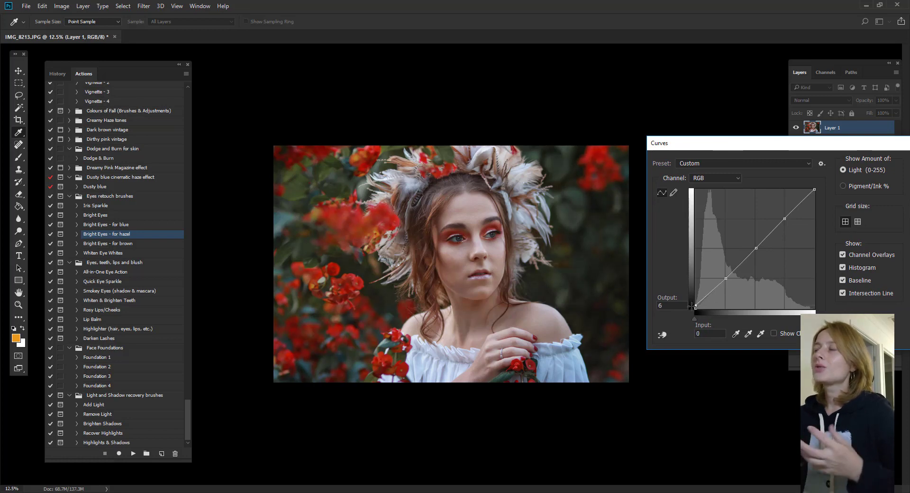
drag(726, 279, 727, 279)
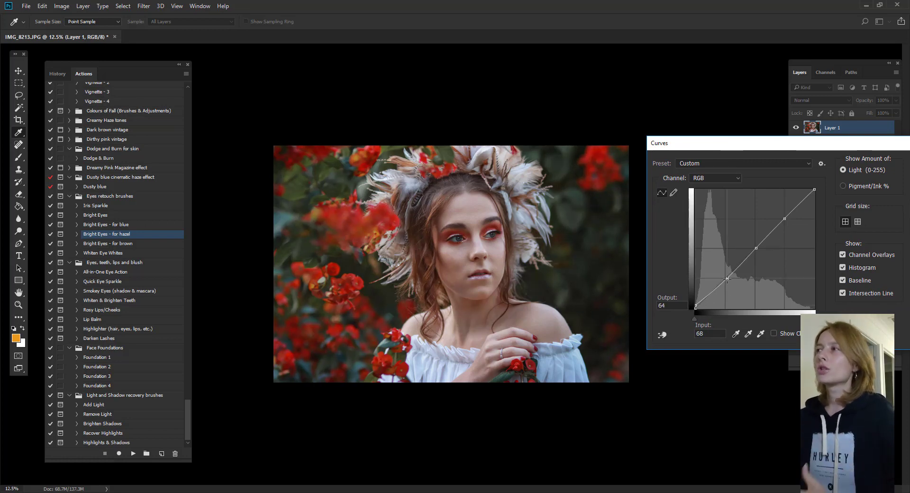
drag(756, 247, 754, 247)
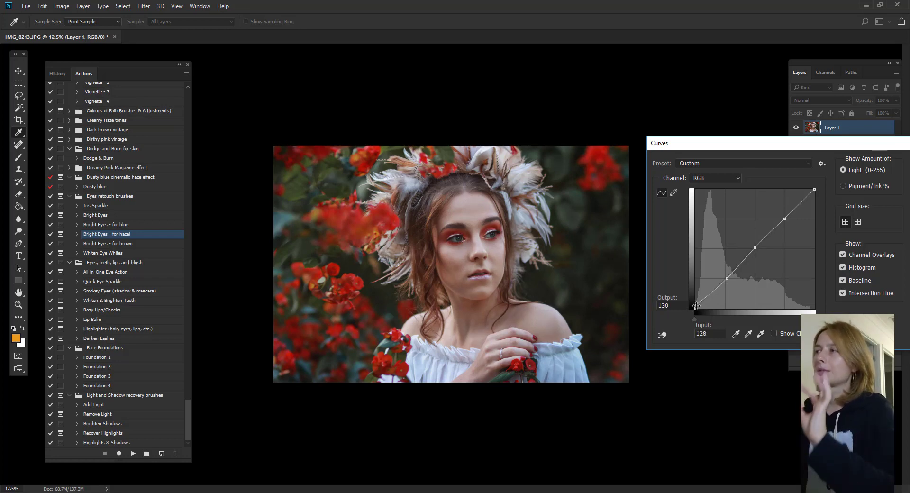
drag(695, 307, 694, 304)
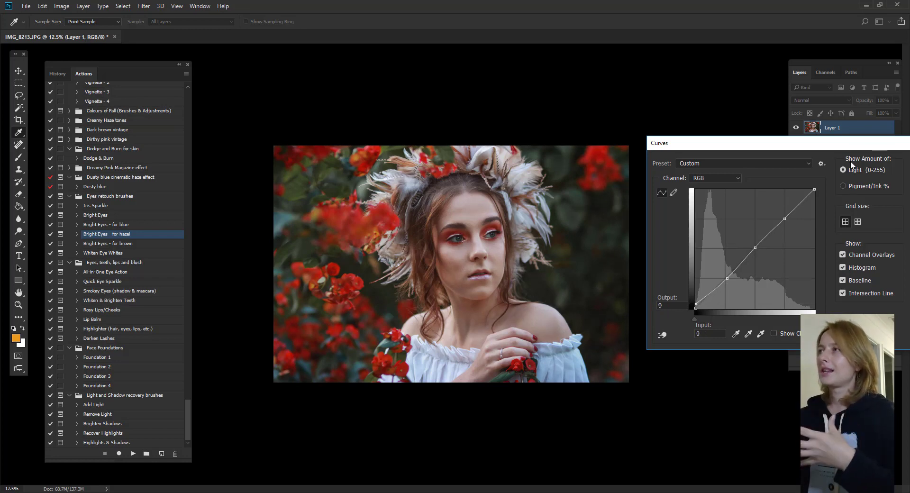
drag(848, 152, 807, 161)
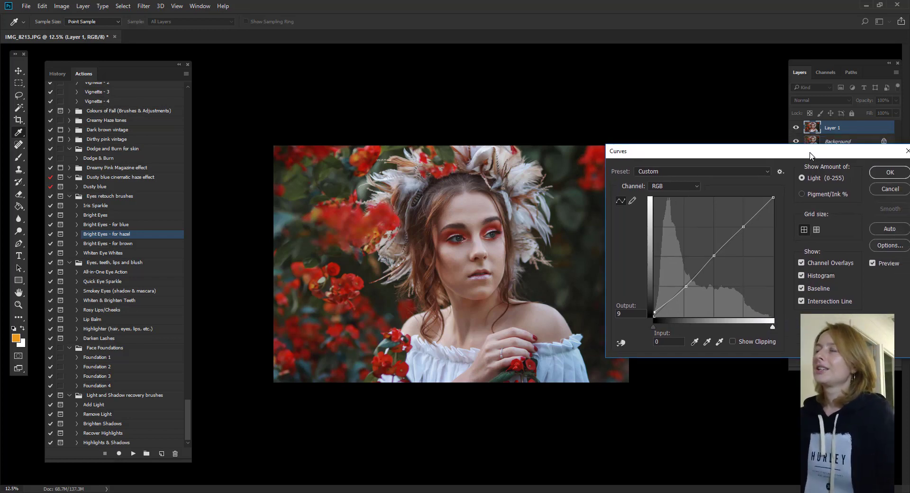
click(891, 172)
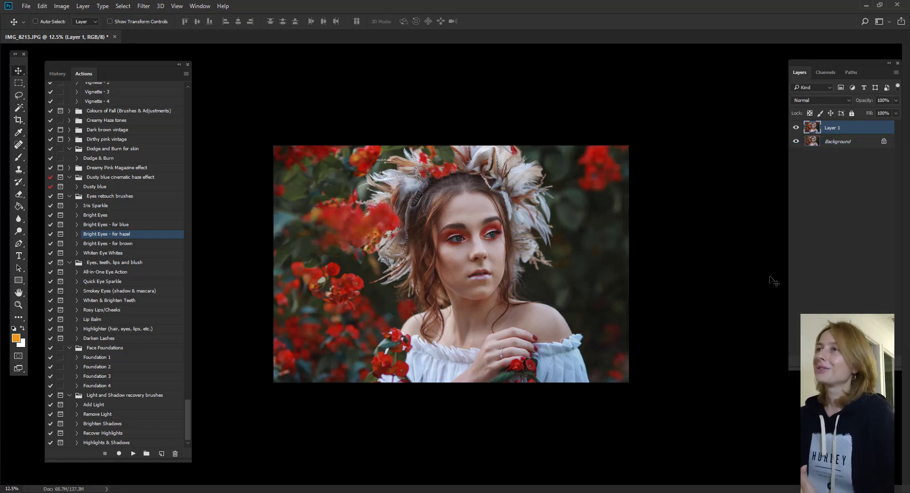
Merge the curves-adjusted layer into the background and run the Water Brush action
key(ctrl+e)
mouse_move(185, 415)
mouse_down()
mouse_move(189, 422)
mouse_move(195, 317)
mouse_up()
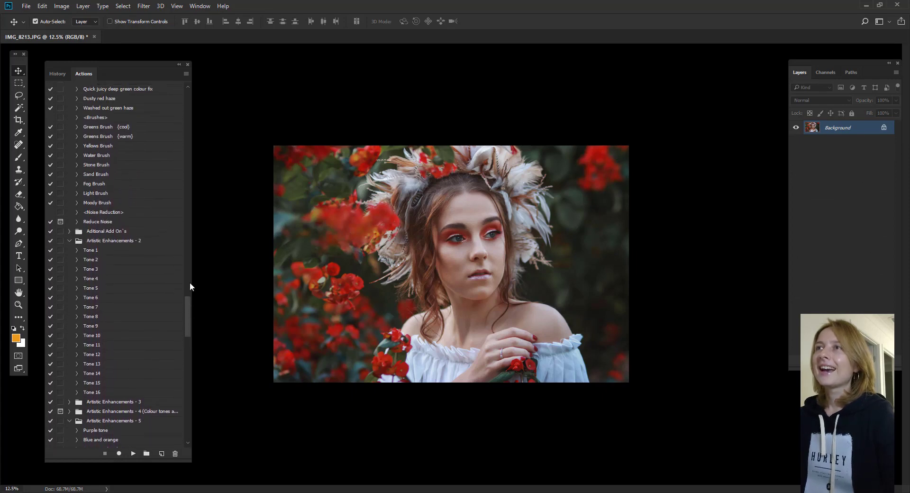
click(97, 156)
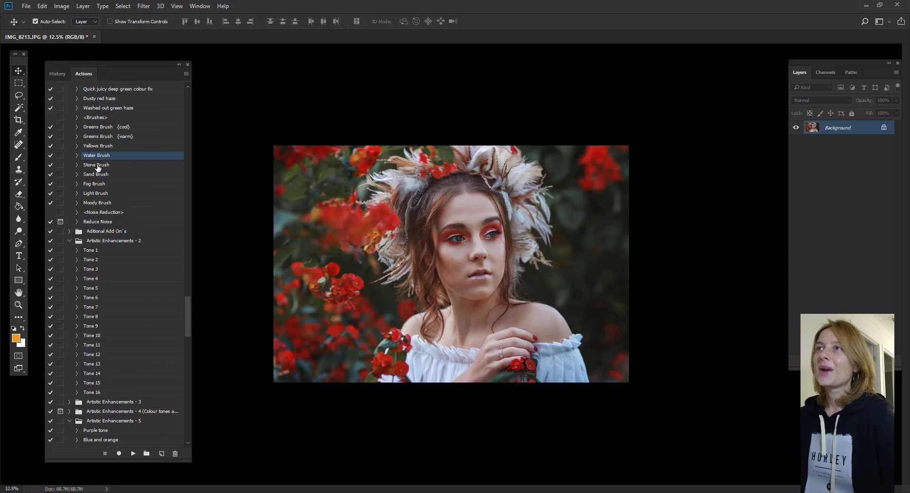
click(134, 454)
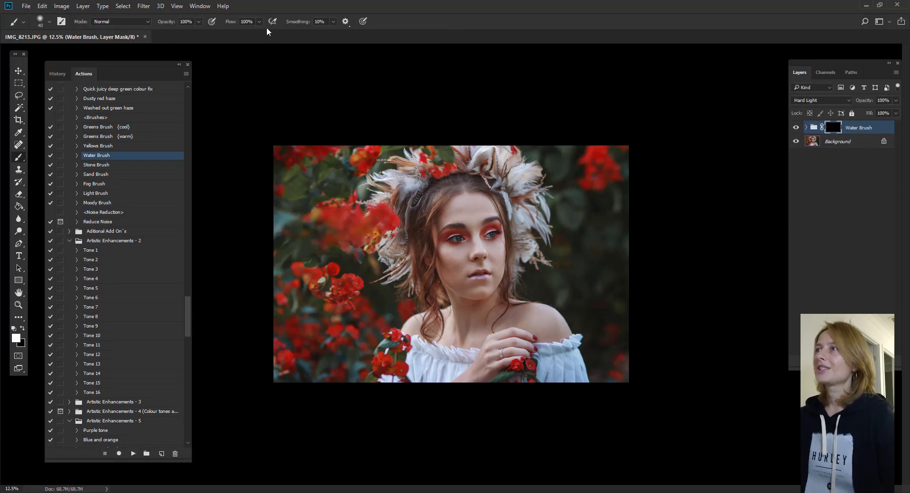
Set the brush flow to 14% and size to 1100 px, and paint the Water Brush mask over the foliage on both sides of the model
click(260, 22)
mouse_move(262, 32)
mouse_down()
mouse_move(230, 35)
mouse_move(253, 36)
mouse_up()
click(260, 21)
key(bracketright)
key(bracketright)
key(bracketright)
key(bracketright)
key(bracketright)
key(bracketright)
mouse_move(536, 155)
mouse_down()
mouse_move(581, 207)
mouse_move(540, 289)
mouse_move(606, 345)
mouse_move(588, 311)
mouse_move(596, 255)
mouse_up()
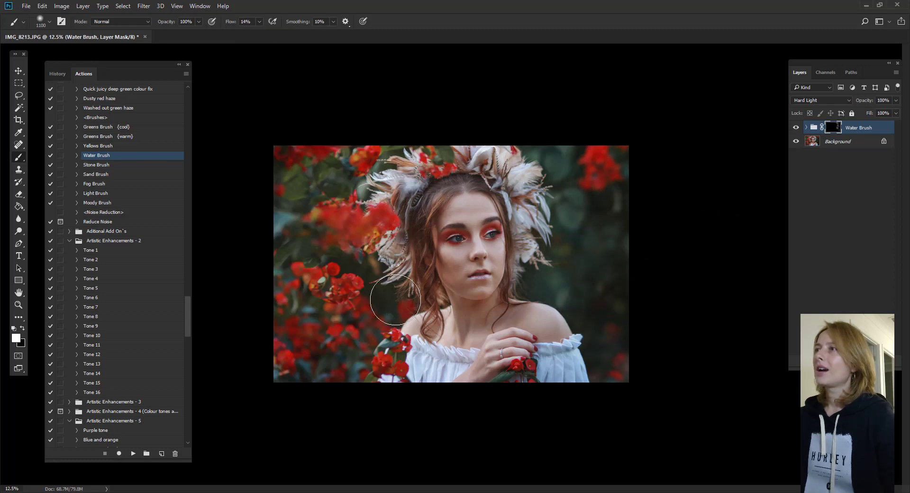
mouse_move(339, 270)
mouse_down()
mouse_move(315, 186)
mouse_move(345, 198)
mouse_move(355, 189)
mouse_move(344, 184)
mouse_move(430, 210)
mouse_move(370, 195)
mouse_up()
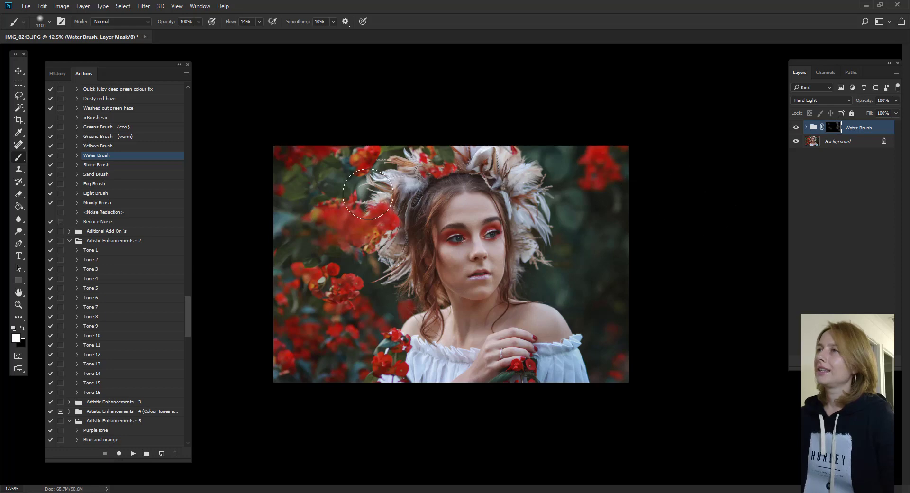
Shrink the brush to 500 px and paint the Water Brush mask over the foliage around the red flowers beside the model
key([)
key([)
key([)
key([)
key([)
key([)
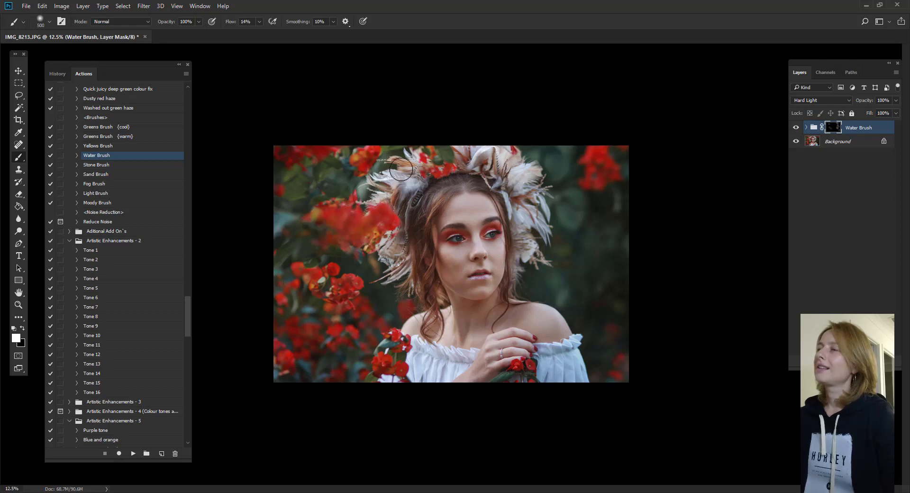
mouse_move(360, 359)
mouse_down()
mouse_move(362, 342)
mouse_move(324, 314)
mouse_move(290, 251)
mouse_move(291, 232)
mouse_up()
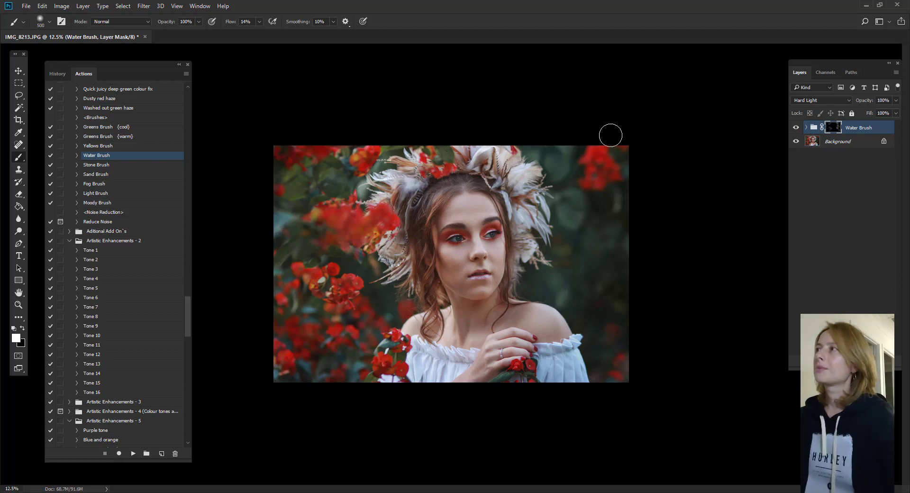
Lower the Water Brush group's opacity to 58% and flatten the image
click(896, 113)
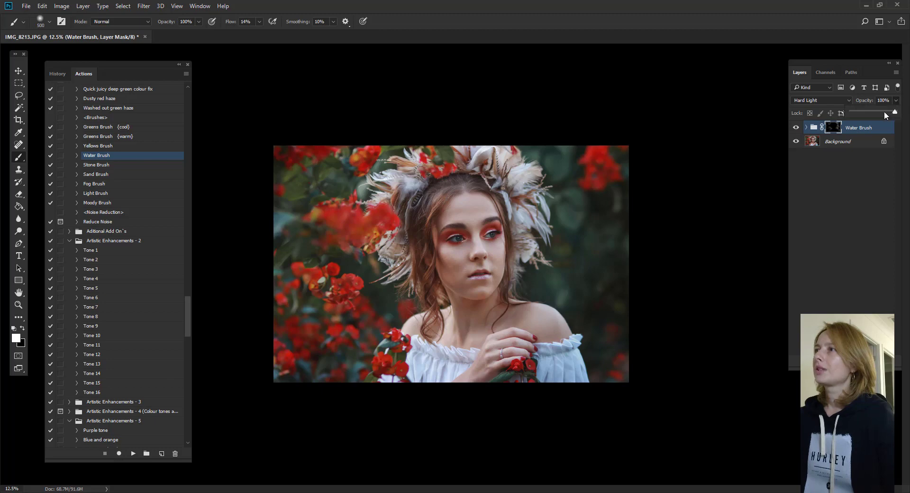
drag(885, 110, 891, 110)
click(379, 280)
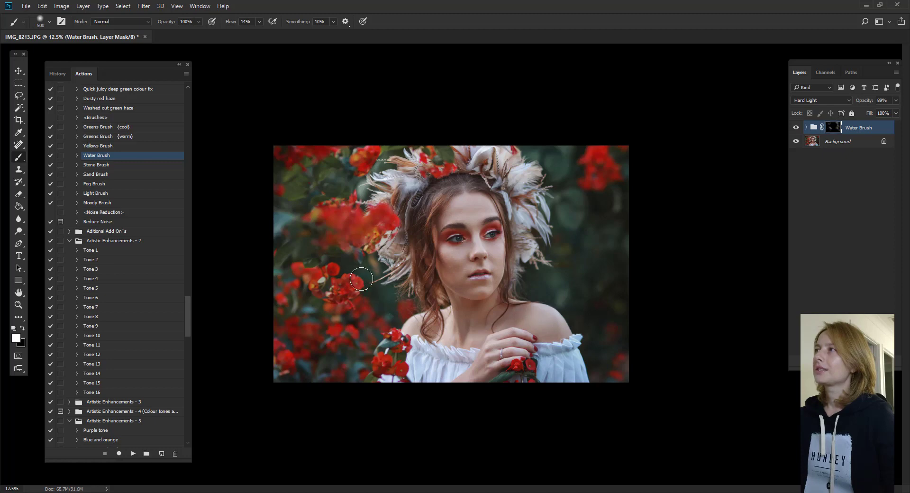
click(896, 100)
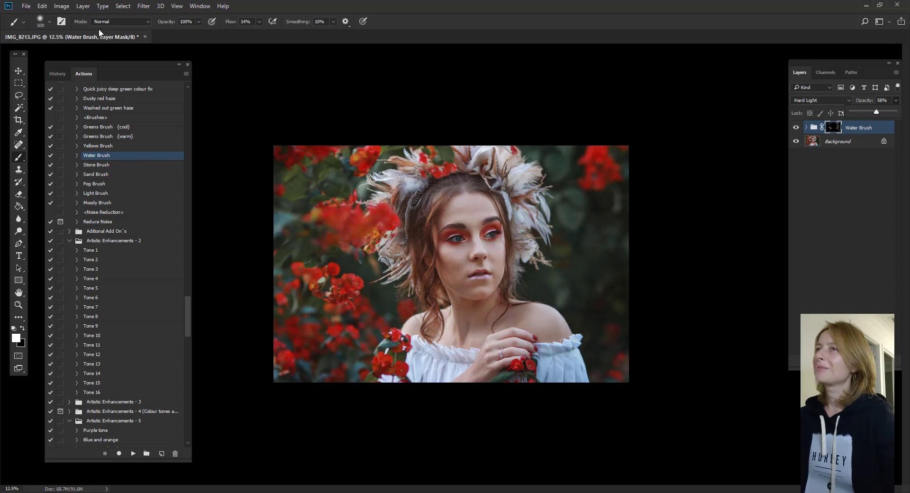
click(84, 6)
click(107, 366)
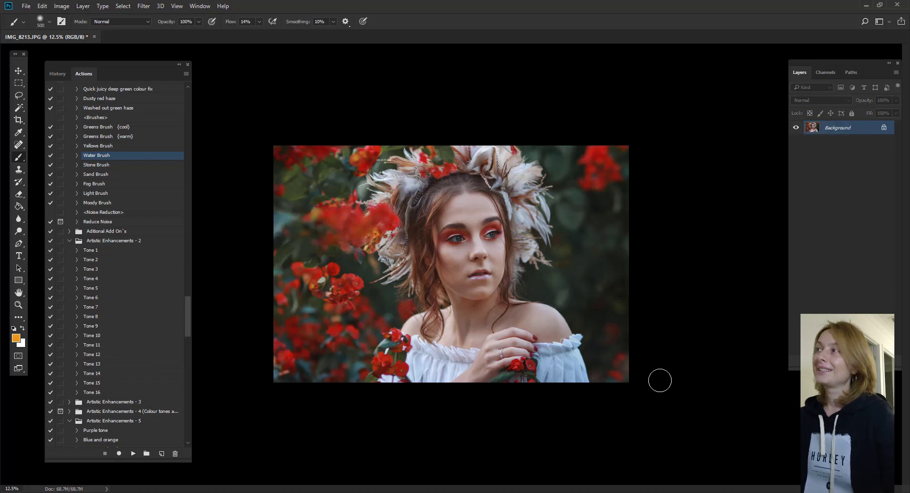
Duplicate the flattened background layer and apply the Camera Raw Filter to the copy
key(ctrl+j)
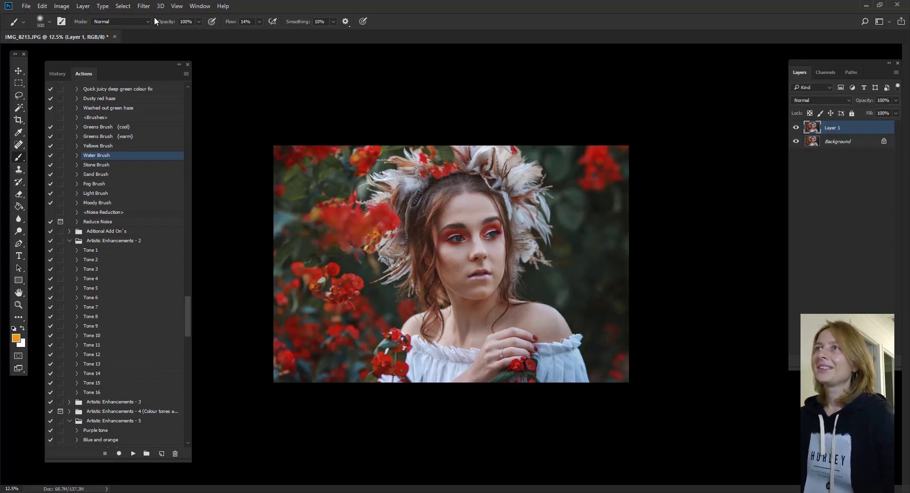
click(144, 6)
click(164, 61)
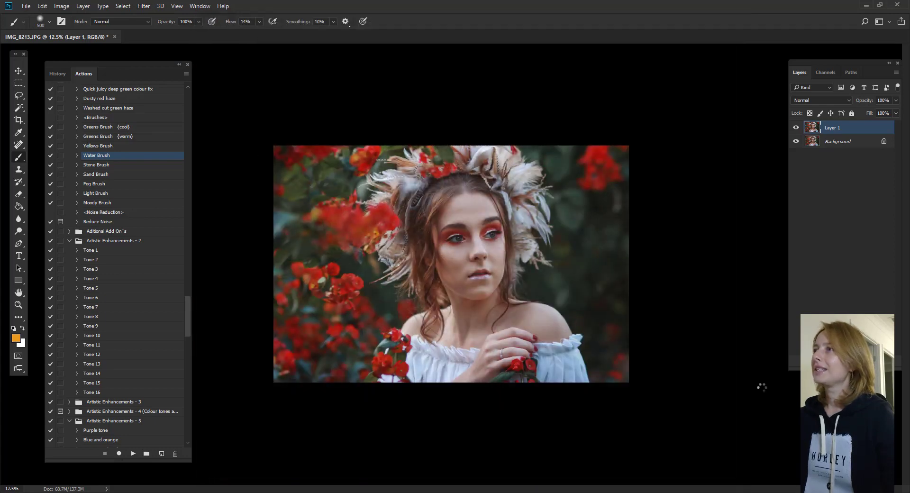
Reduce the filtered layer's opacity to 88% and merge it into the background
click(896, 100)
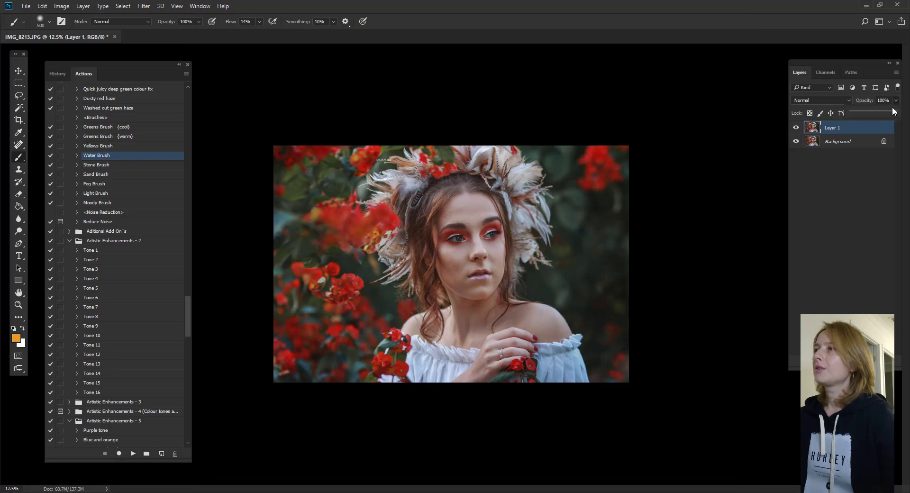
drag(897, 111, 889, 110)
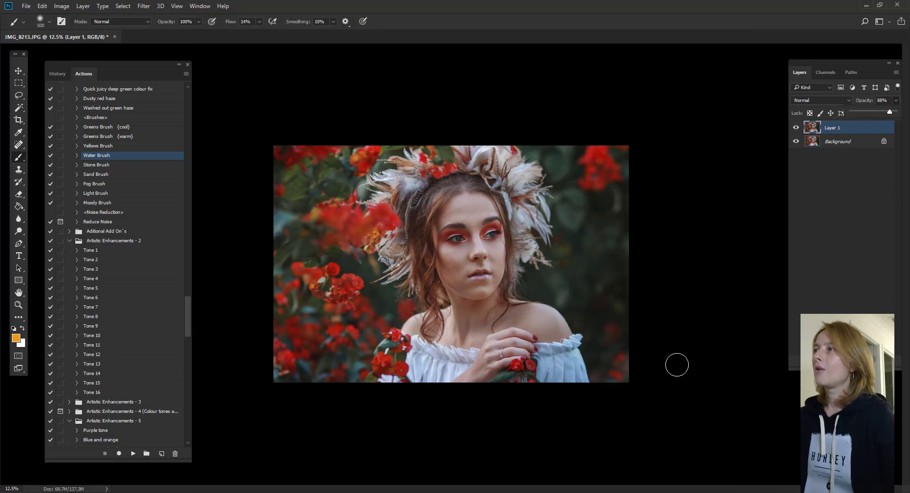
click(678, 365)
key(ctrl+e)
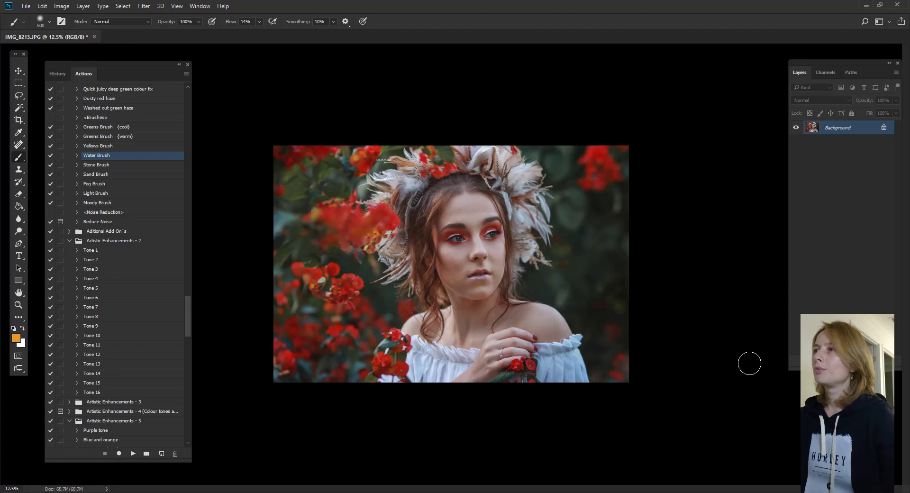
Duplicate the background again and apply the Camera Raw Filter with Vibrance +27 and Clarity +5
key(ctrl+j)
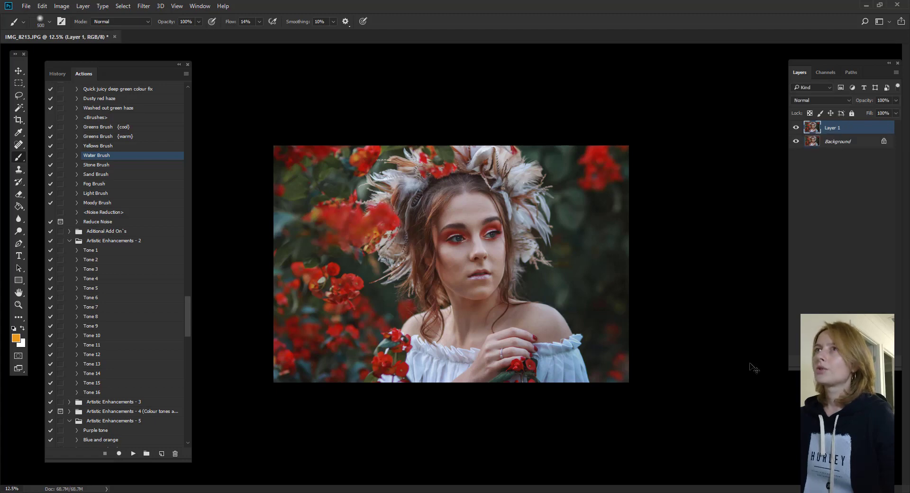
key(v)
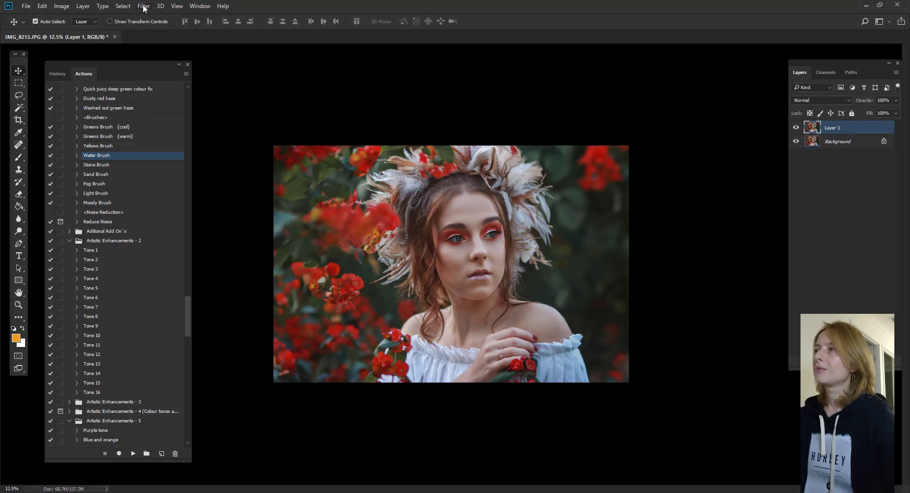
click(143, 6)
click(156, 61)
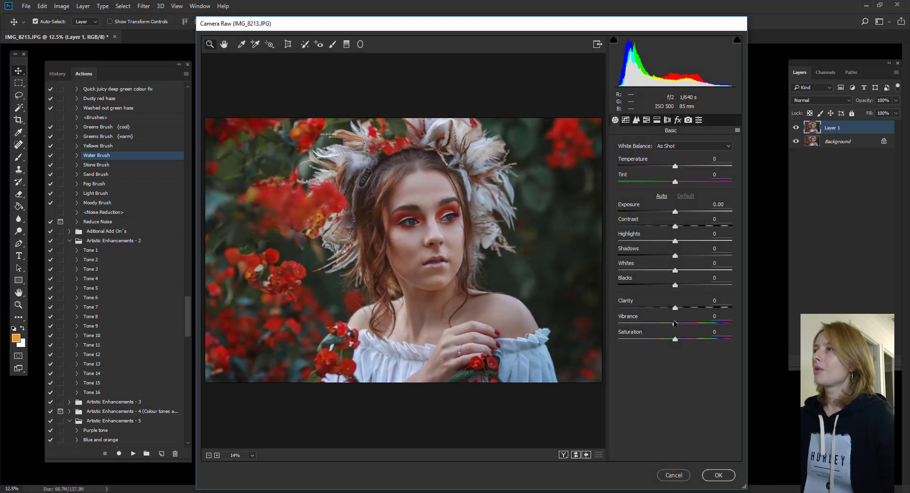
drag(675, 323, 699, 326)
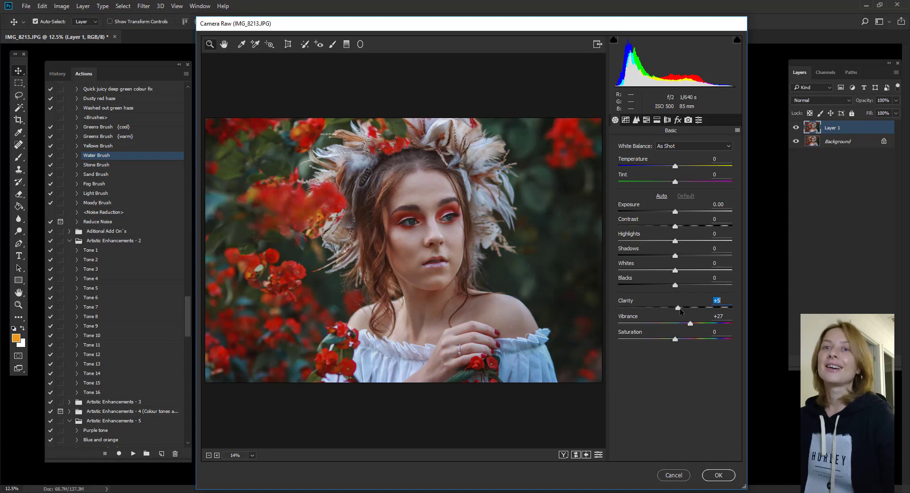
click(718, 475)
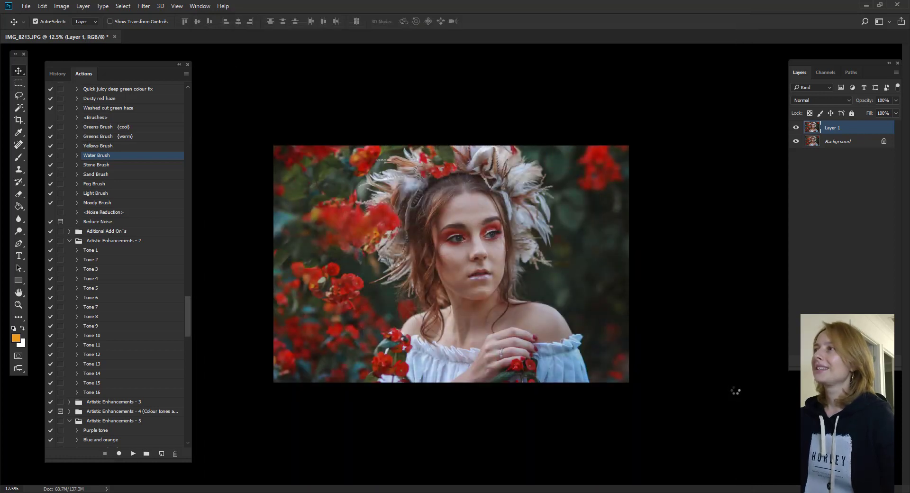
Compare the image with and without the vibrance and clarity layer, and merge that layer into the background
click(796, 128)
click(797, 127)
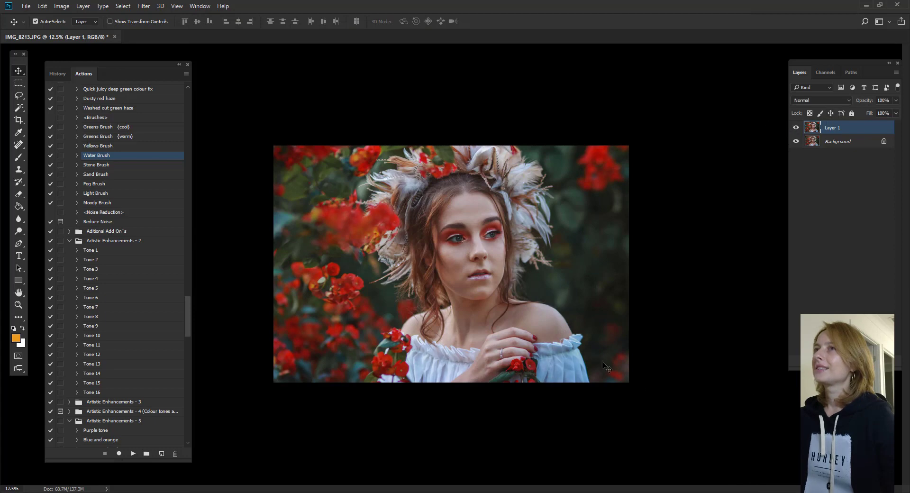
key(ctrl+e)
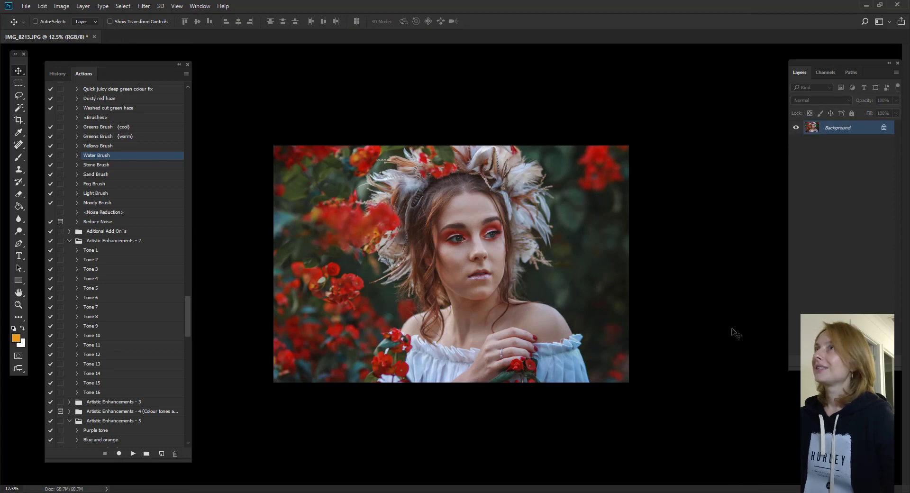
Duplicate the background and apply the Camera Raw Filter with Luminance noise reduction set to 20
key(ctrl+j)
click(144, 6)
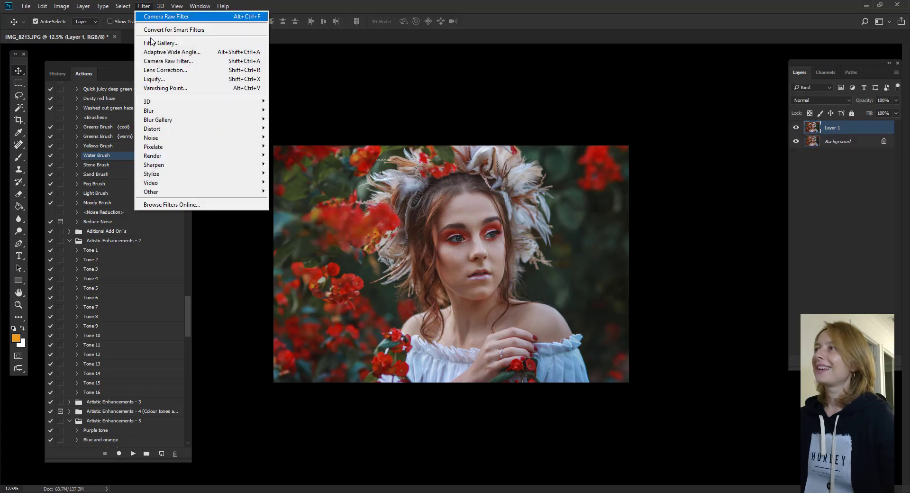
click(163, 62)
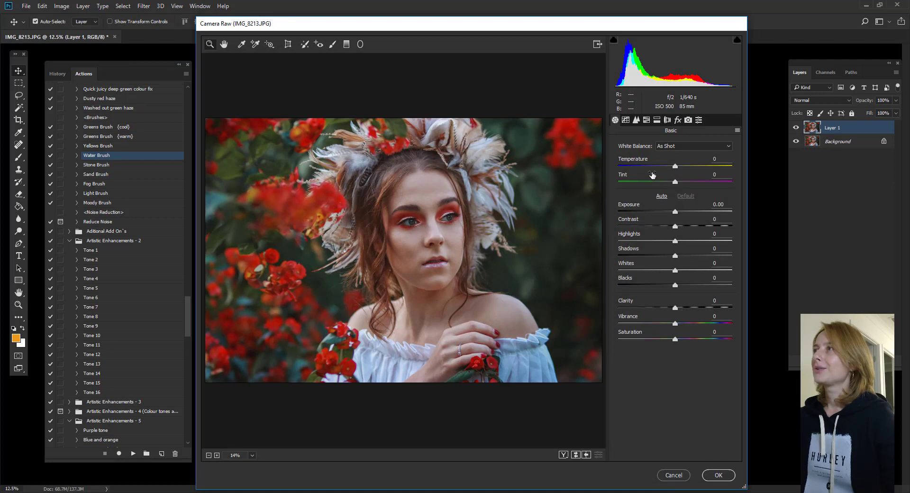
click(636, 120)
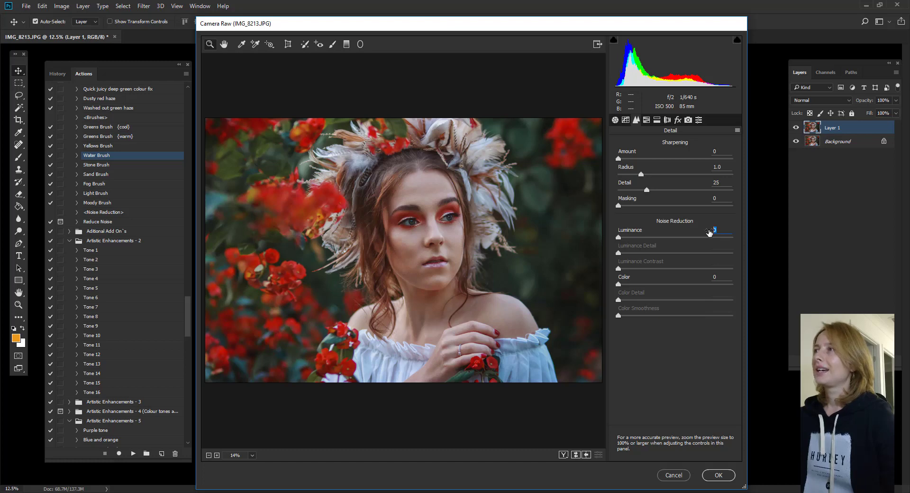
text(20)
click(717, 475)
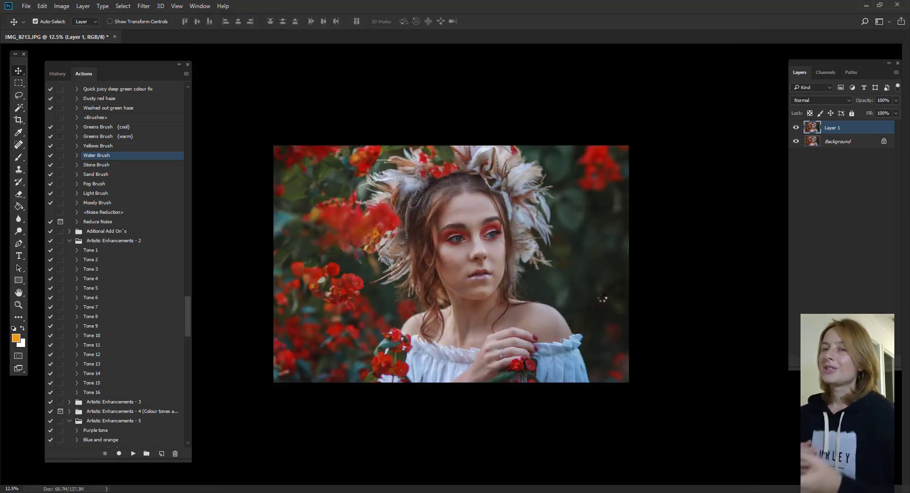
Start an Unsharp Mask on the noise-reduced layer with an amount of 100% and a radius of 2.5 pixels
key(ctrl+plus)
key(ctrl+plus)
key(ctrl+plus)
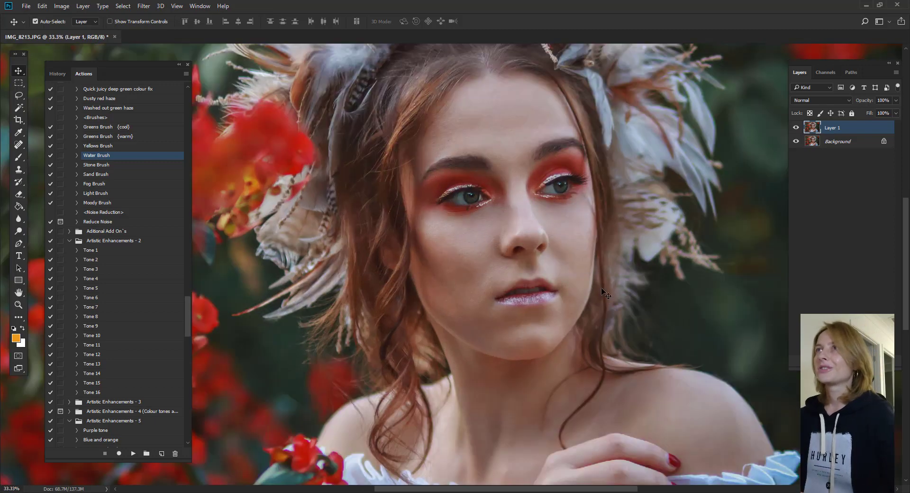
click(143, 7)
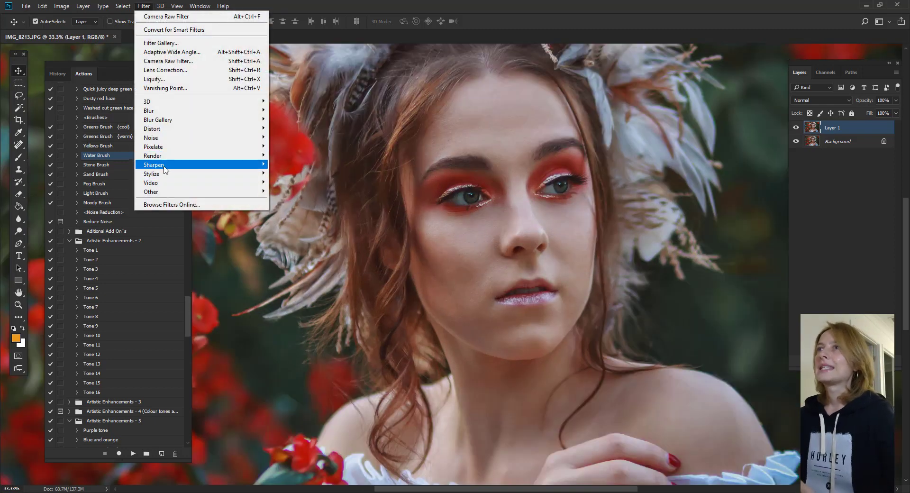
mouse_move(213, 164)
click(303, 210)
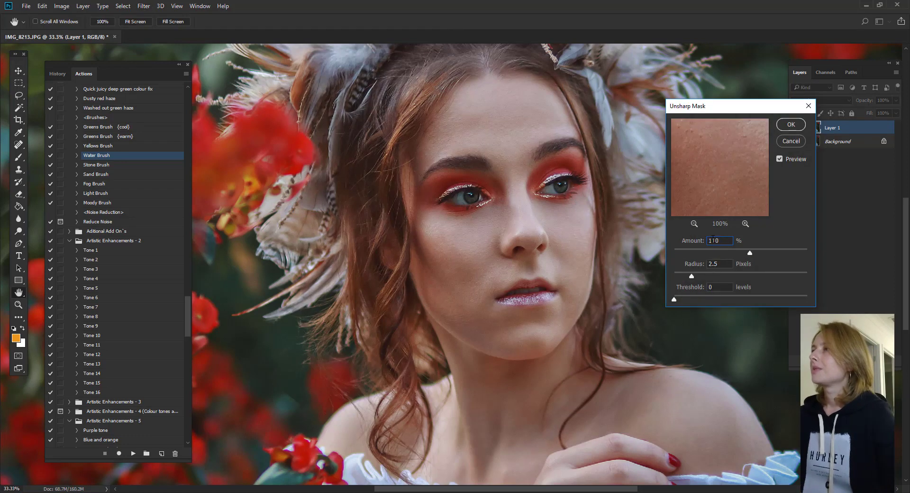
text(1)
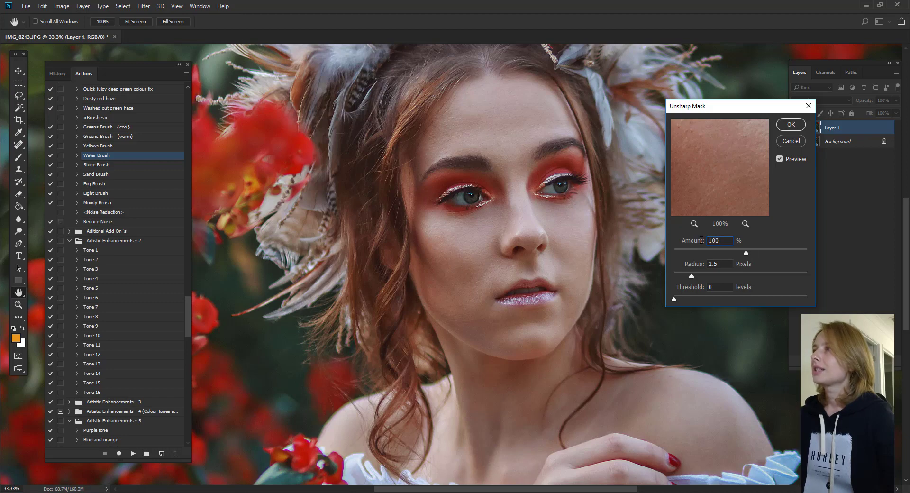
Set the Unsharp Mask amount to 95%, compare the sharpening preview off and on, and apply it
key(ctrl+minus)
key(ctrl+minus)
key(ctrl+minus)
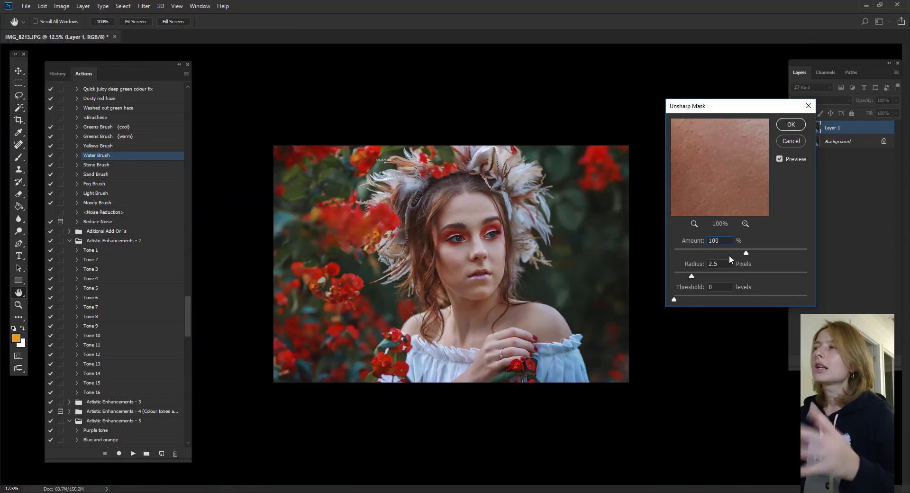
key(ctrl+plus)
key(ctrl+plus)
key(ctrl+plus)
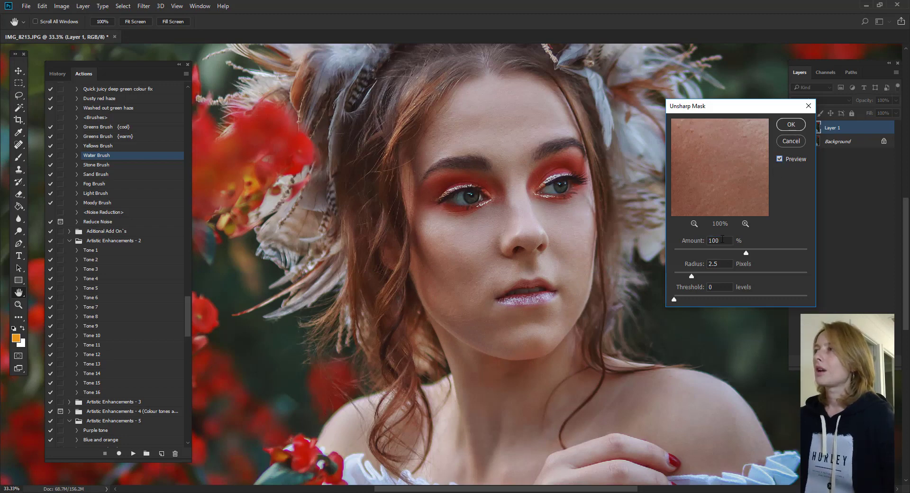
drag(723, 239, 703, 246)
text(95)
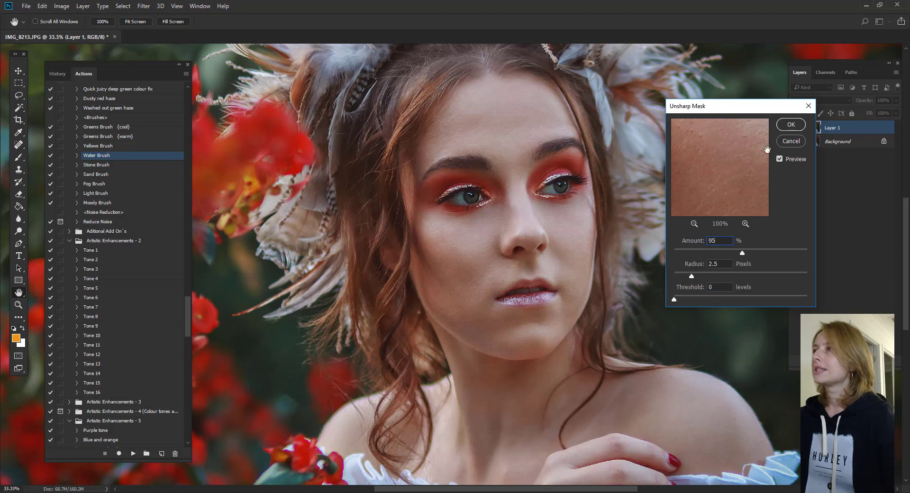
click(780, 159)
click(780, 159)
click(788, 127)
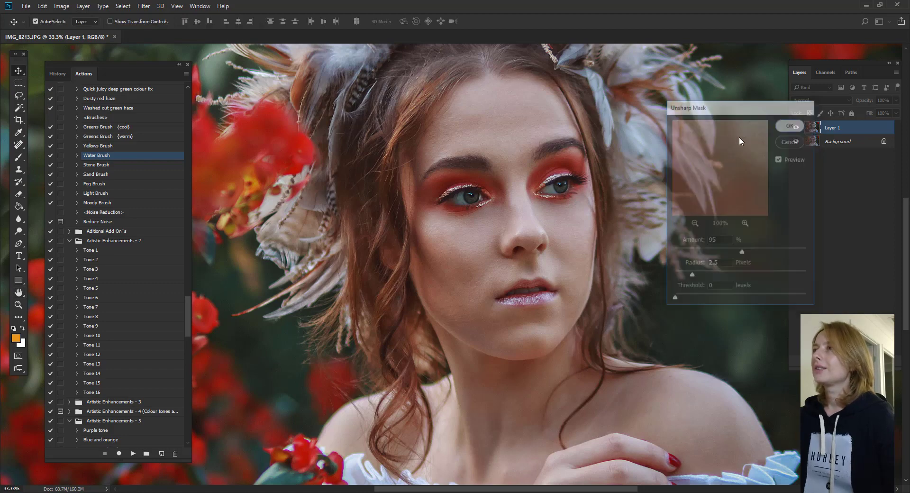
Check the sharpened portrait as a whole and merge the sharpened layer into the background
key(ctrl+minus)
key(ctrl+minus)
key(ctrl+minus)
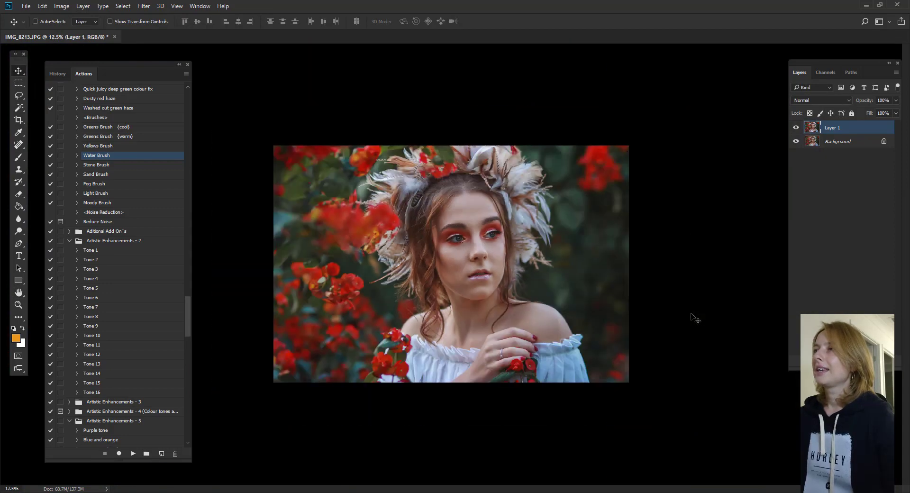
key(ctrl+minus)
key(ctrl+plus)
key(ctrl+minus)
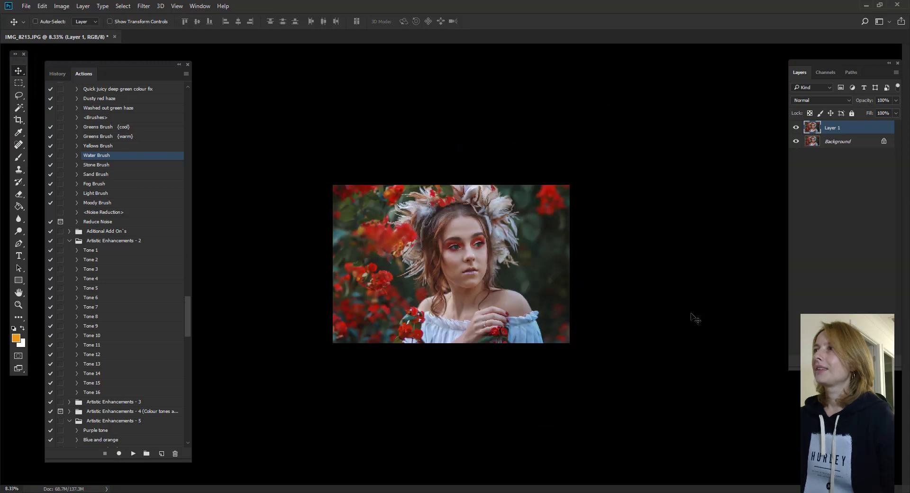
key(ctrl+e)
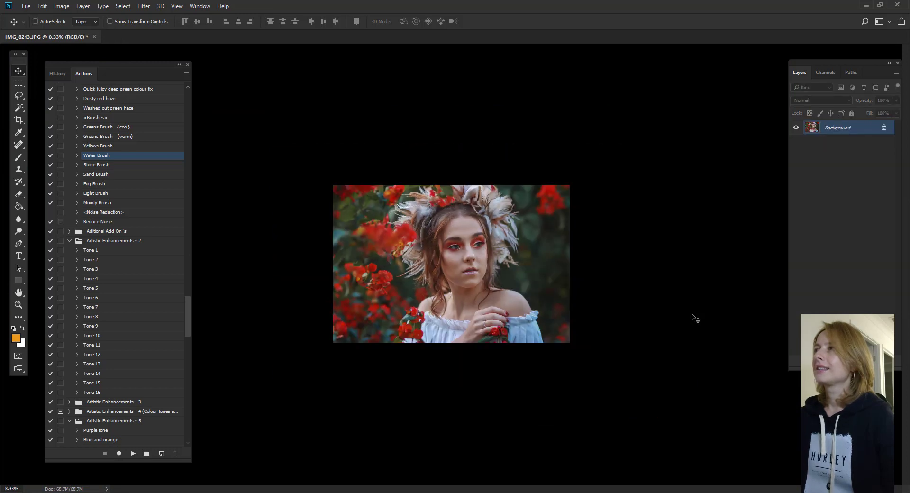
key(ctrl+plus)
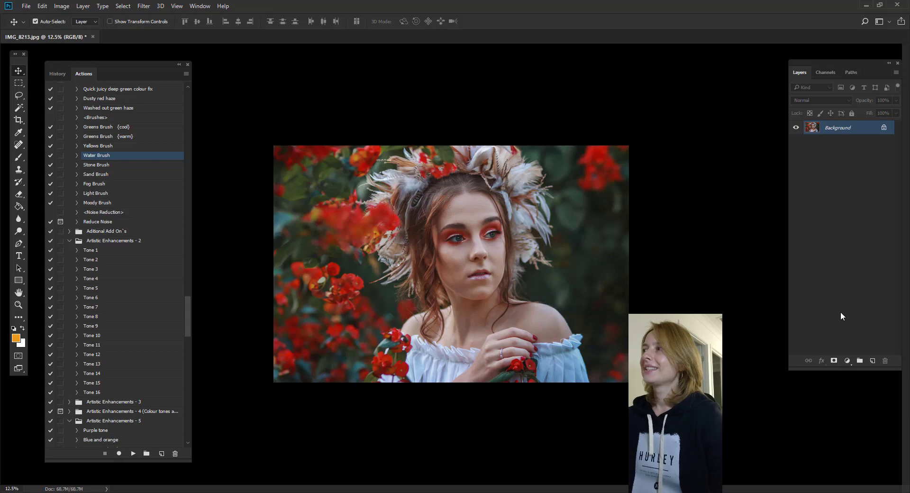
Add a Channel Mixer adjustment layer with the Blue output channel set to Red -66%, Green 200% and Blue -33%
click(848, 361)
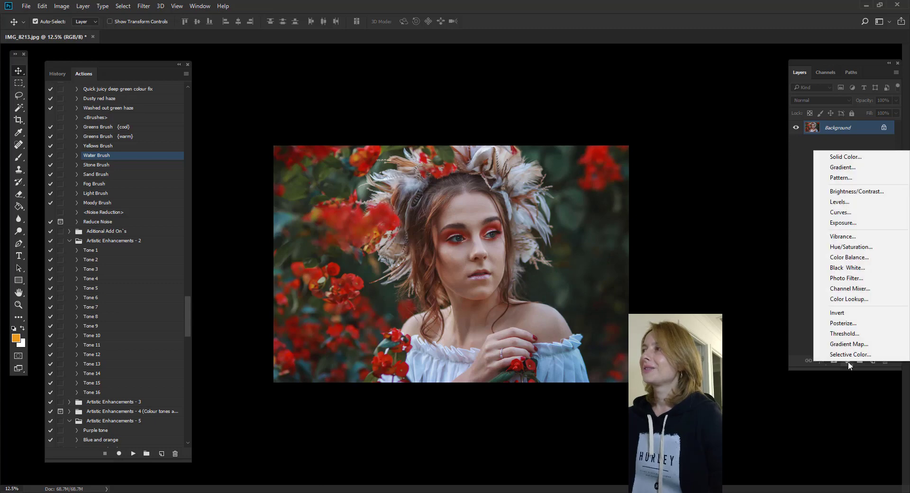
click(856, 288)
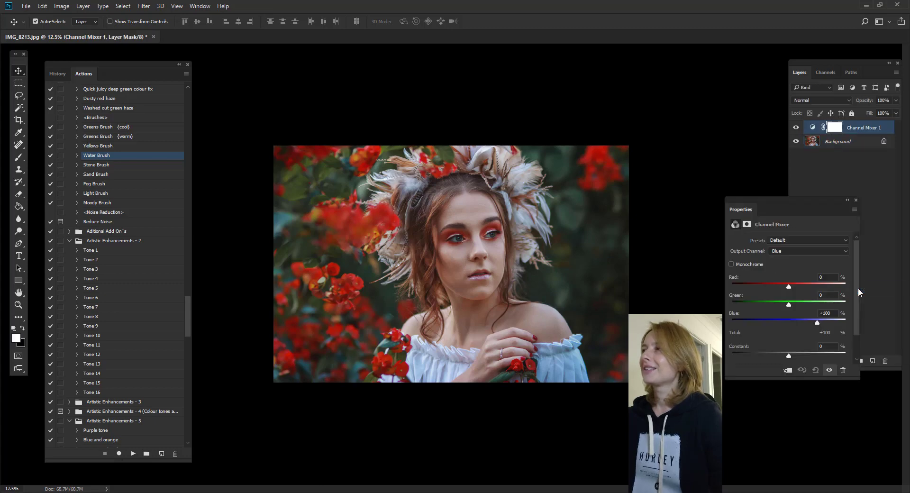
click(775, 252)
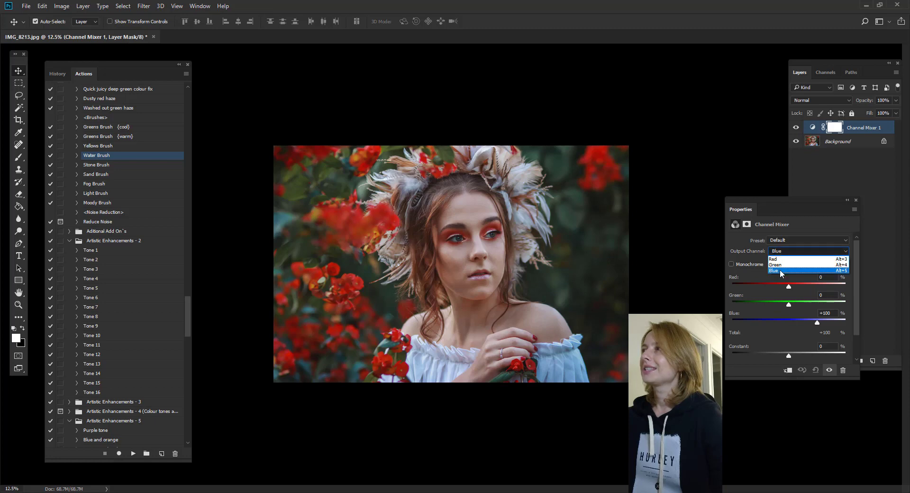
click(780, 269)
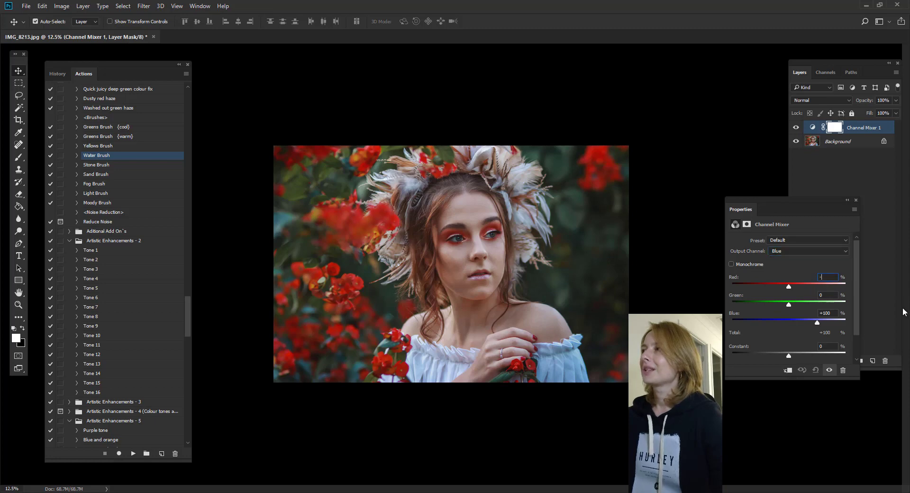
text(66)
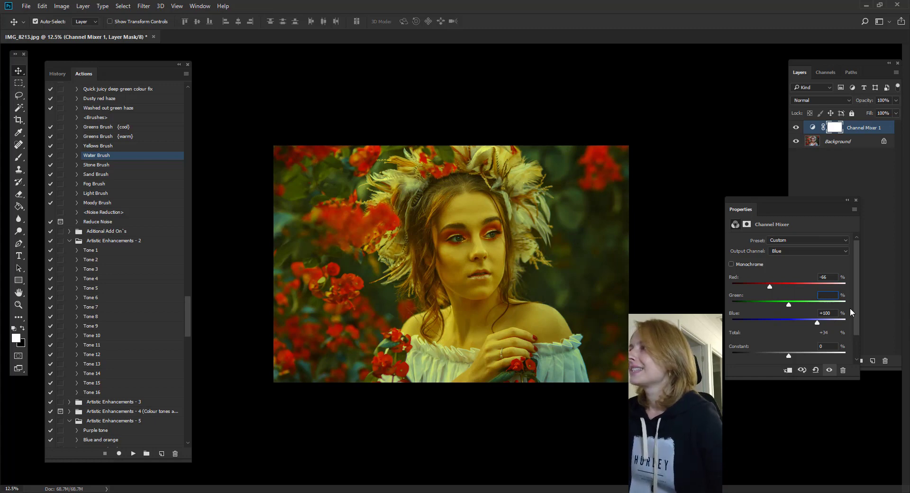
text(200)
key(Tab)
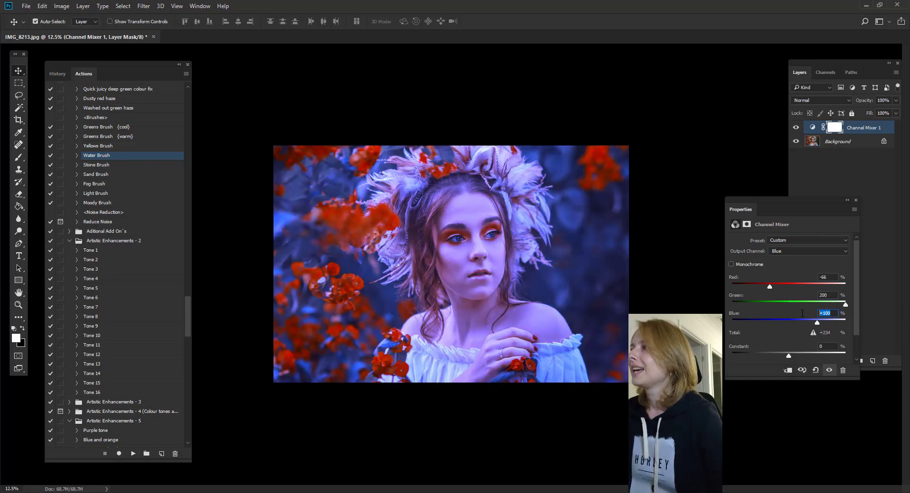
text(-33)
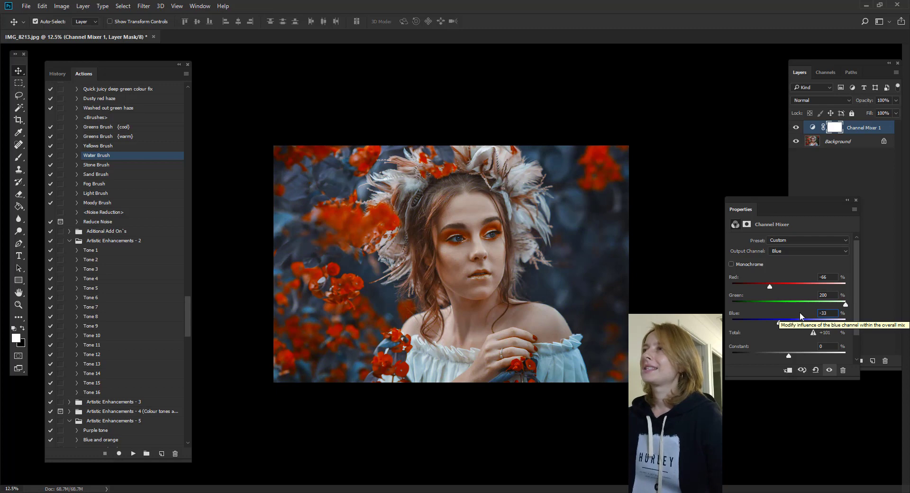
click(856, 199)
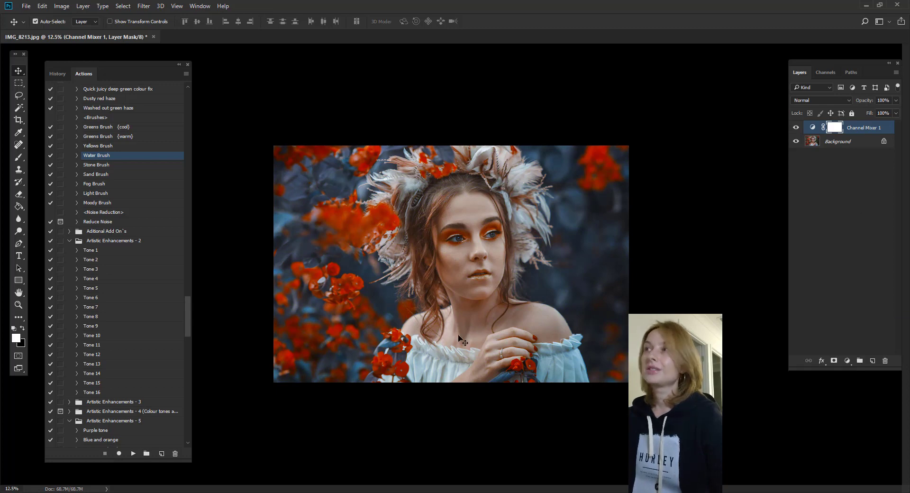
Lower the Channel Mixer layer's opacity to 42% and compare the portrait with the grading off and on
click(896, 100)
drag(897, 112, 866, 112)
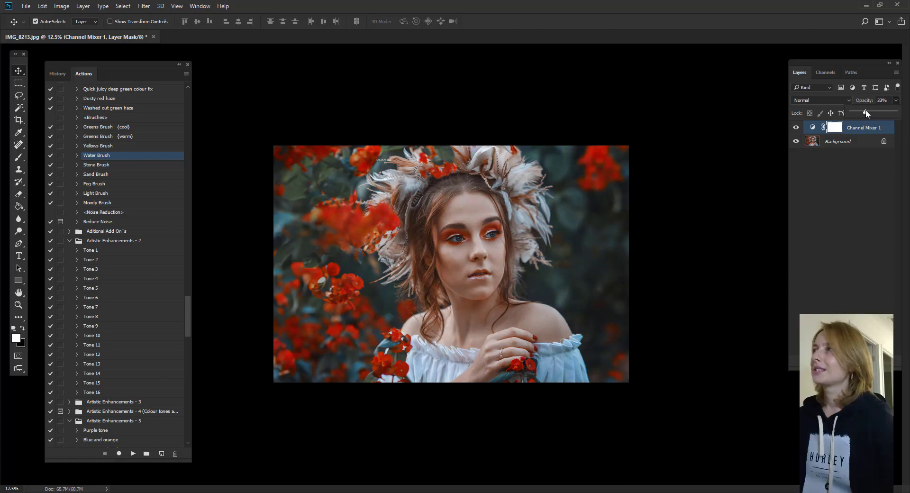
click(796, 128)
click(796, 128)
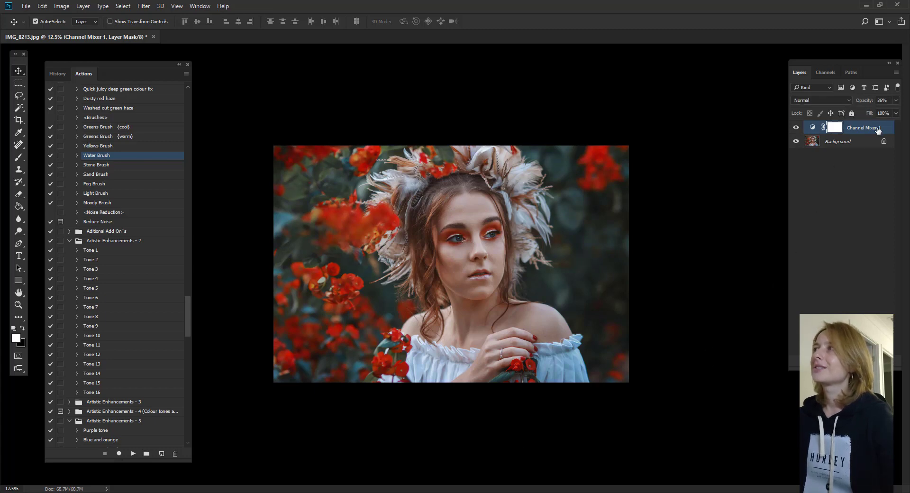
click(896, 102)
drag(866, 114, 872, 114)
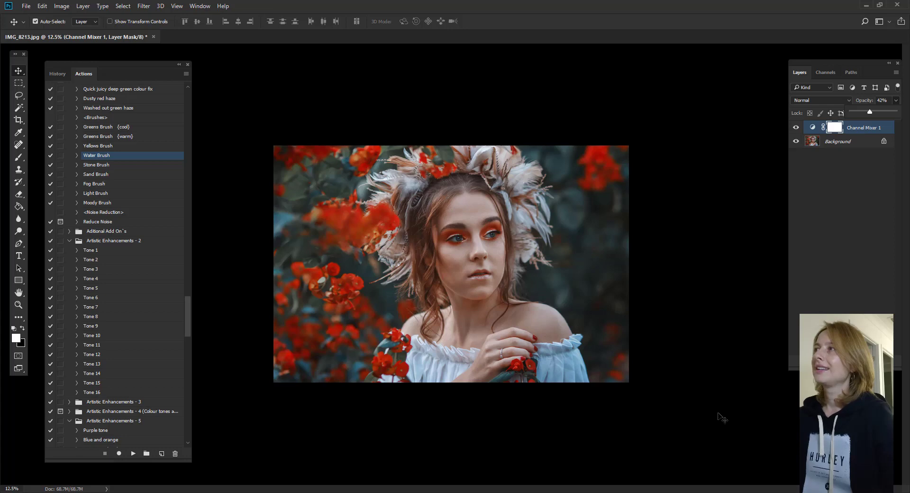
click(797, 128)
click(796, 128)
click(797, 128)
click(797, 128)
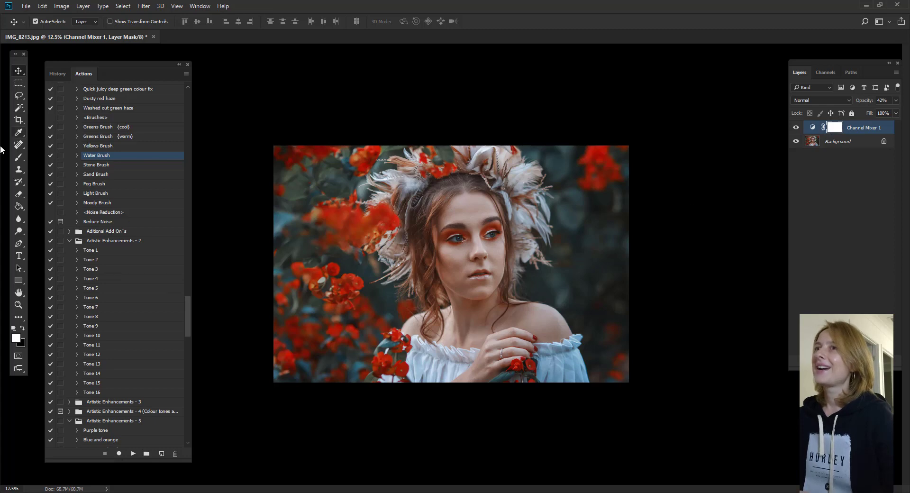
Paint on the Channel Mixer layer's mask with a soft black brush at 14% flow to locally reduce the color toning
click(19, 159)
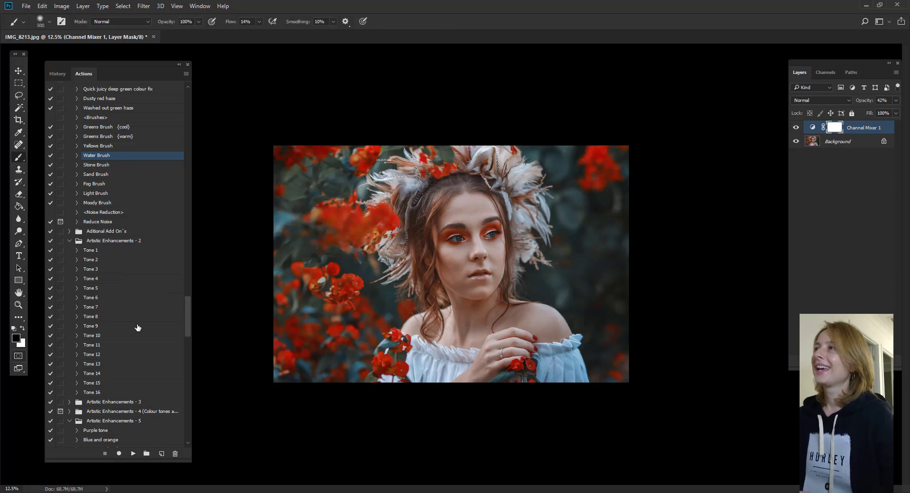
mouse_move(577, 222)
mouse_down()
mouse_move(622, 208)
mouse_move(642, 251)
mouse_move(615, 331)
mouse_move(646, 329)
mouse_up()
drag(643, 190, 635, 175)
mouse_move(289, 215)
mouse_down()
mouse_move(296, 174)
mouse_move(282, 248)
mouse_move(327, 357)
mouse_move(359, 364)
mouse_move(297, 304)
mouse_up()
mouse_move(647, 280)
mouse_down()
mouse_move(595, 366)
mouse_move(634, 272)
mouse_move(559, 161)
mouse_up()
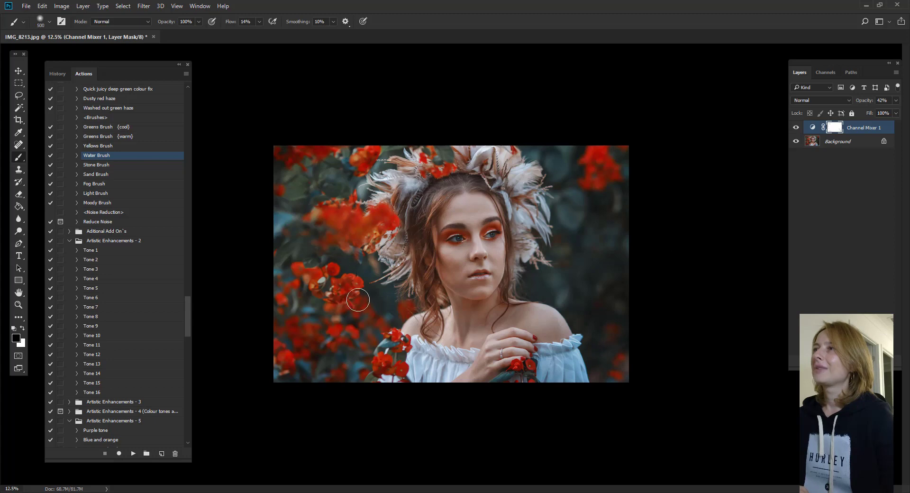
Compare the masked Channel Mixer grading off and on, and flatten the image
click(798, 128)
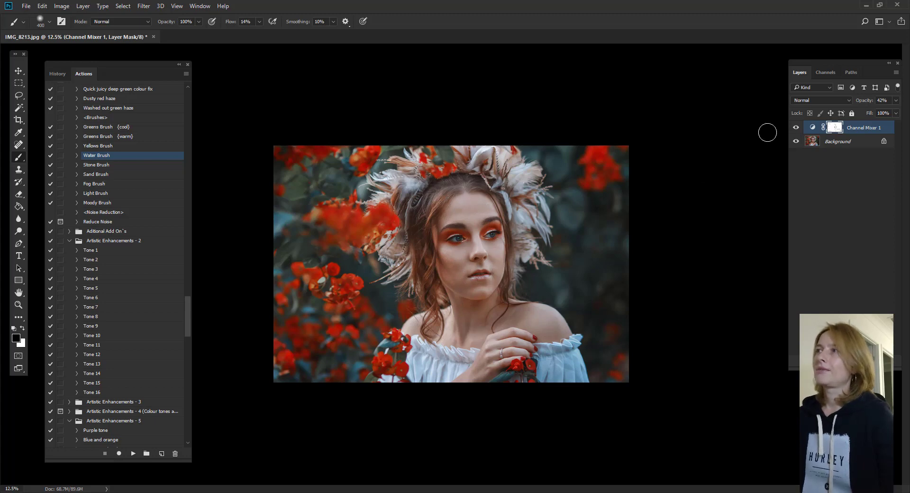
click(799, 128)
click(797, 128)
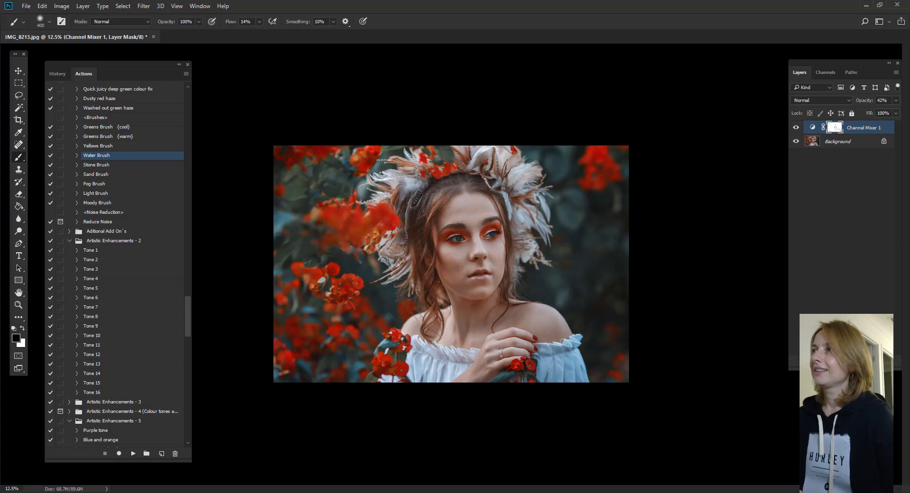
key(ctrl+minus)
key(ctrl+plus)
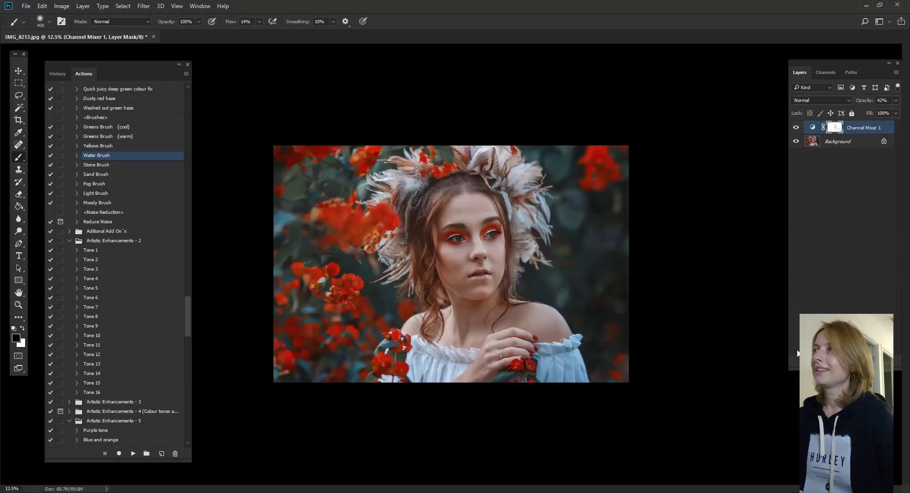
click(797, 127)
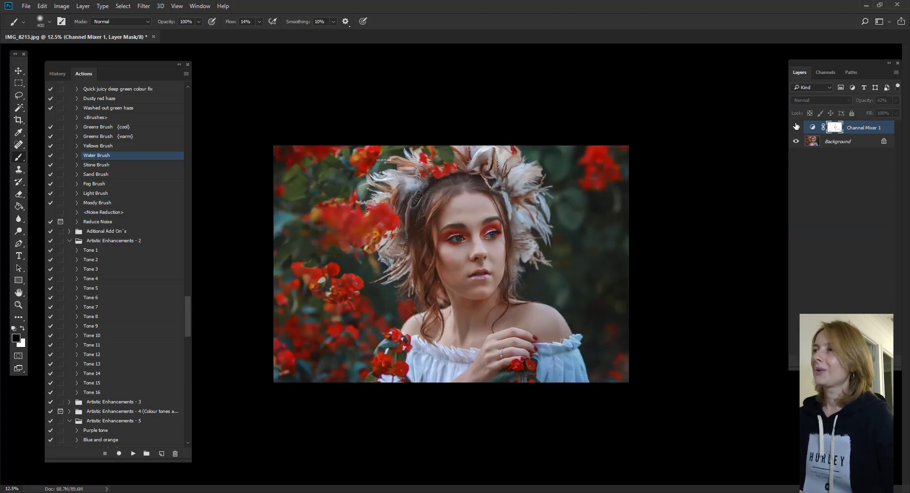
click(797, 127)
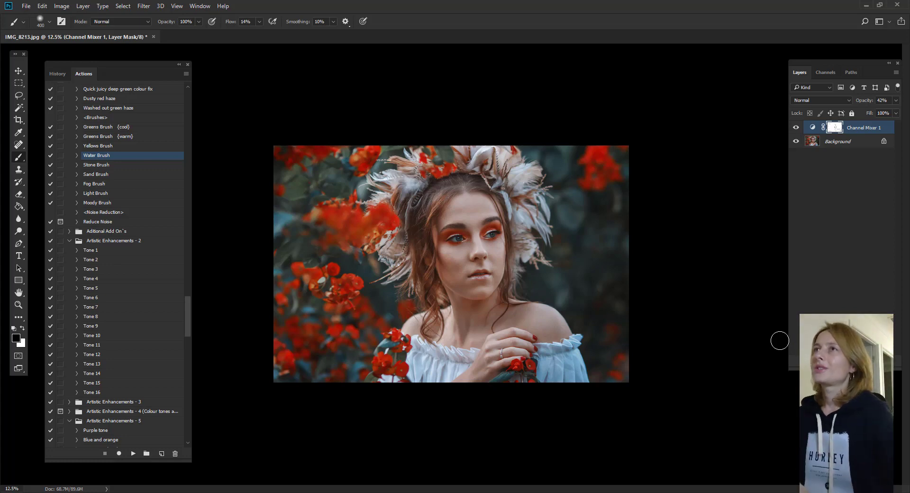
click(70, 8)
mouse_move(81, 7)
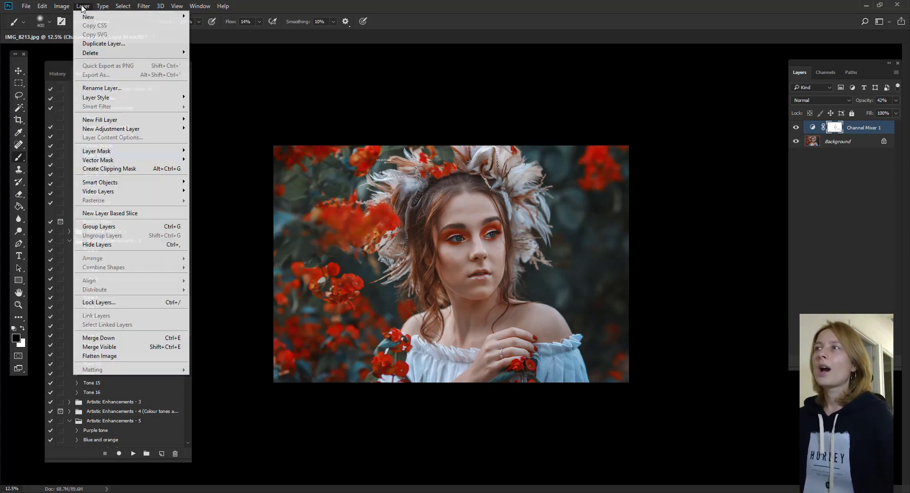
click(96, 357)
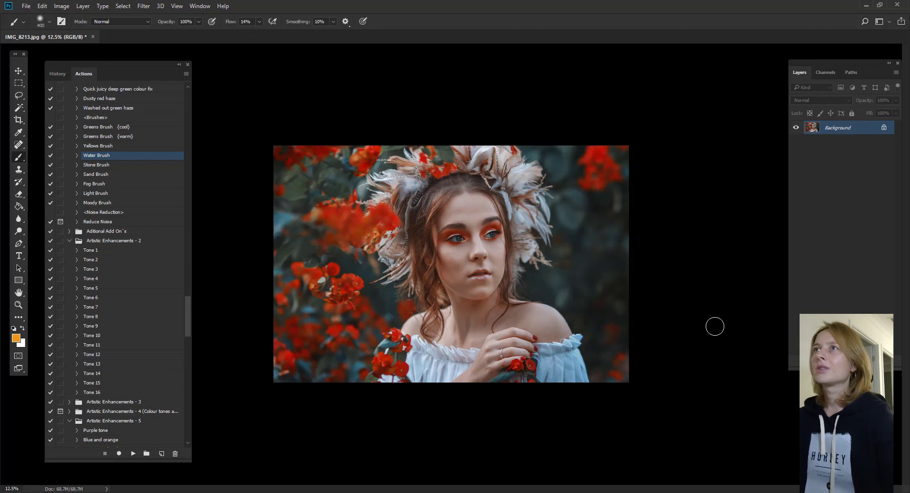
Duplicate the background, darken the copy by lowering Exposure in the Camera Raw Filter, and set its opacity to 76%
key(ctrl+j)
click(143, 6)
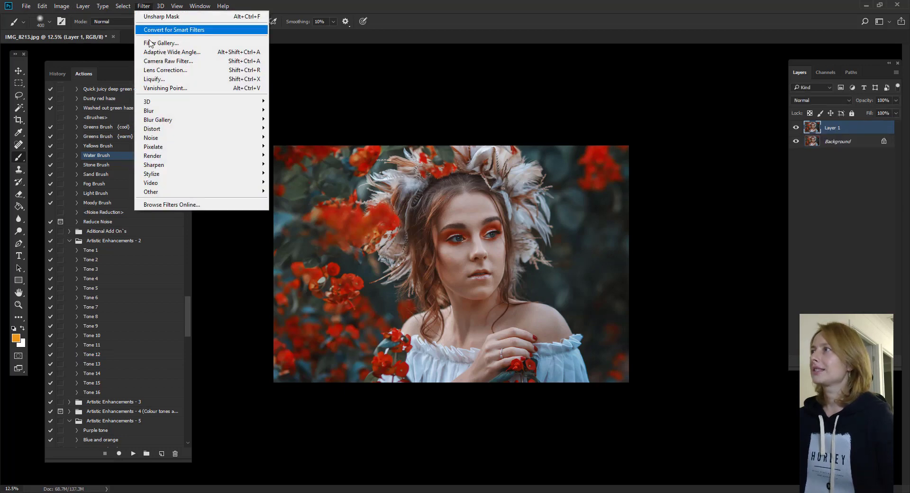
click(179, 60)
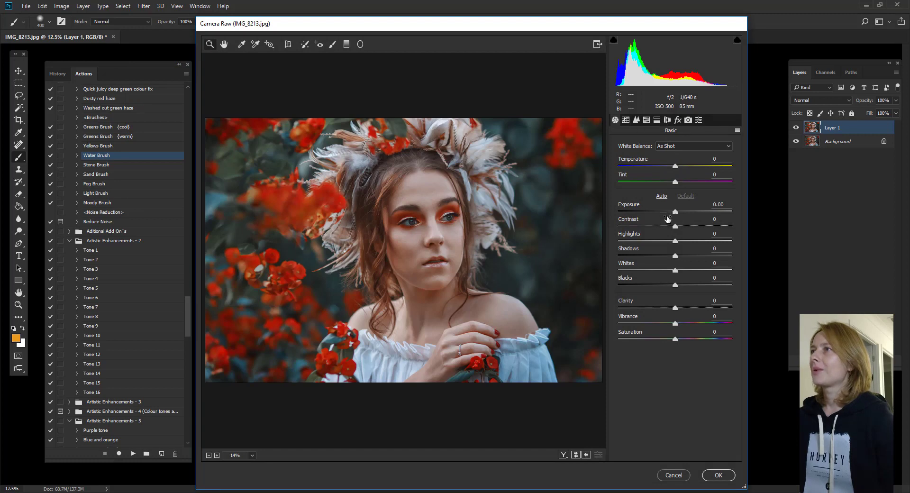
drag(676, 212, 670, 212)
click(720, 475)
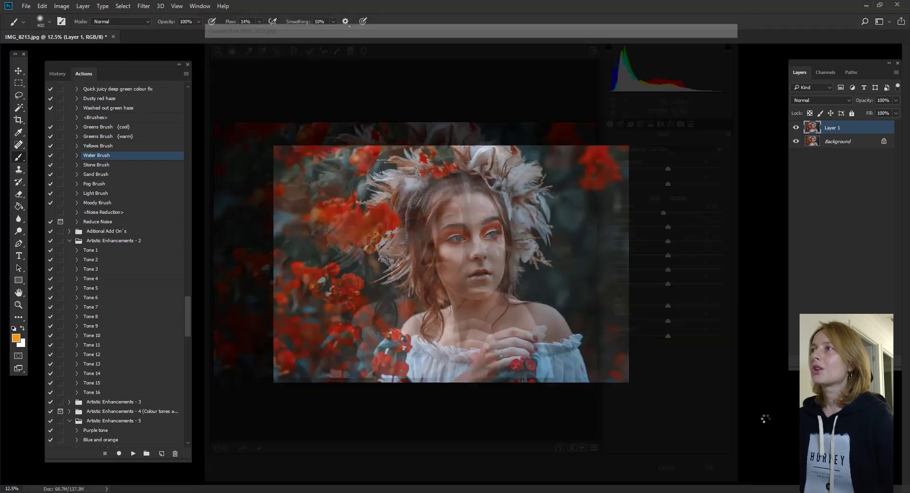
click(895, 113)
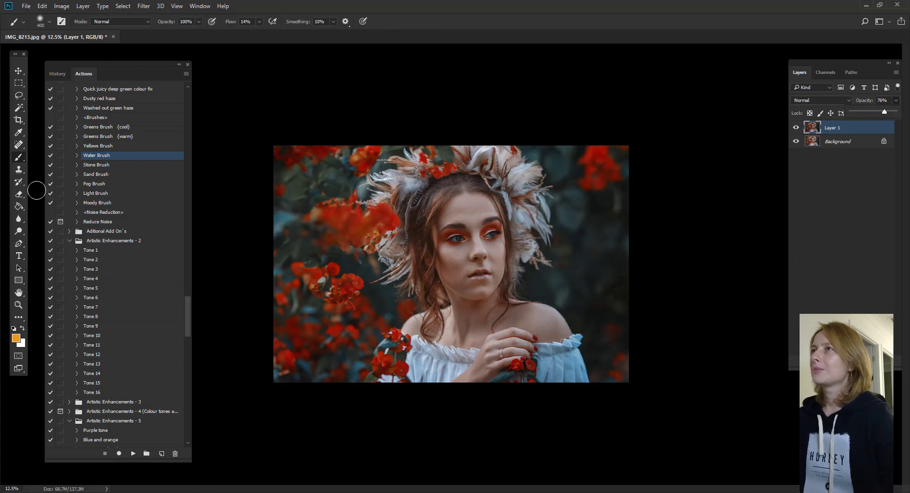
Erase the darkened layer over the woman with a 2000 px Eraser at 100% flow, keeping the darkening around the edges
click(19, 195)
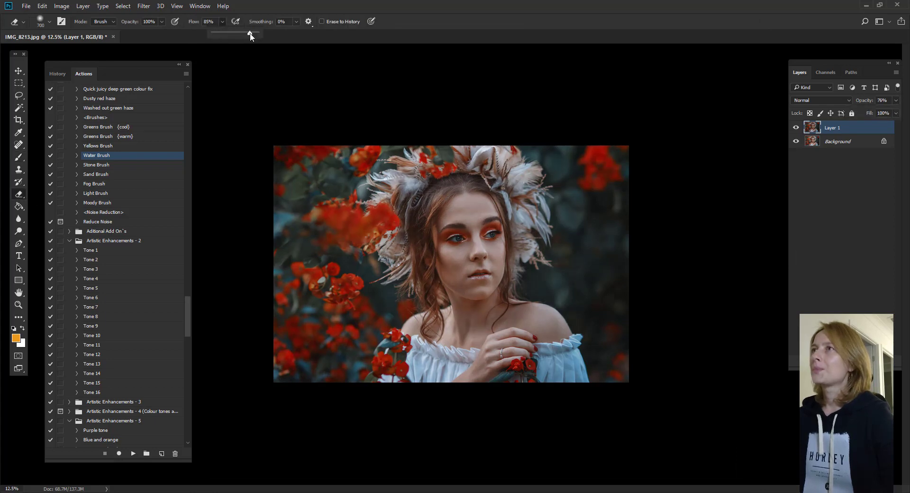
drag(255, 34, 261, 35)
click(497, 230)
key(bracketright)
key(bracketright)
key(bracketright)
key(bracketright)
key(bracketright)
key(bracketright)
key(bracketright)
key(bracketright)
key(bracketright)
key(bracketright)
key(bracketright)
key(bracketright)
key(bracketright)
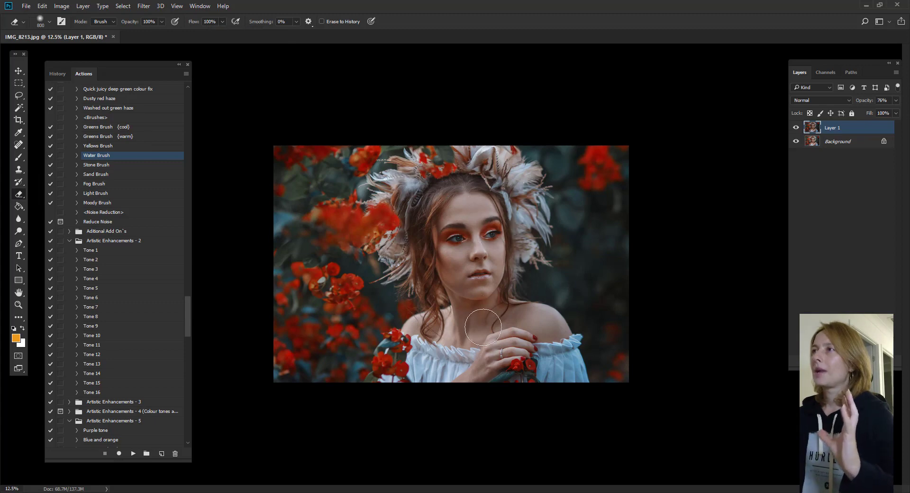
mouse_move(391, 241)
mouse_down()
mouse_move(543, 274)
mouse_move(477, 317)
mouse_up()
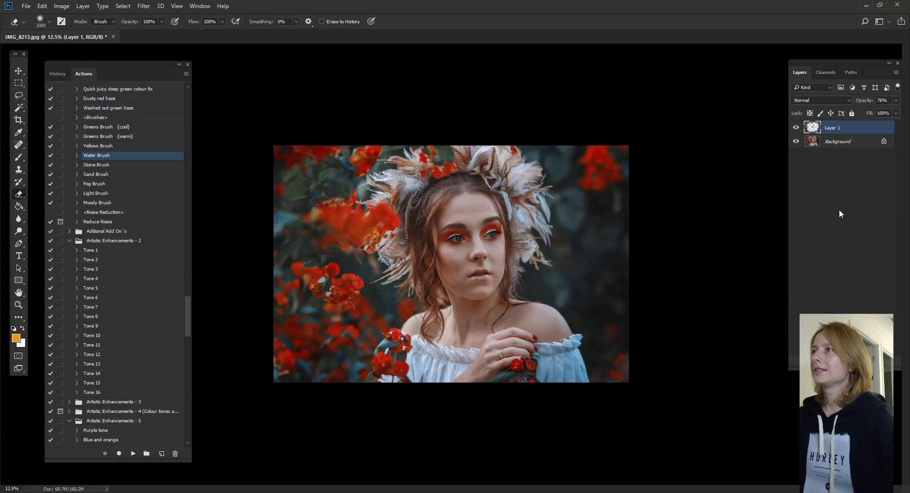
Compare the edge darkening off and on, and reduce the Eraser size to 1200 px
click(797, 128)
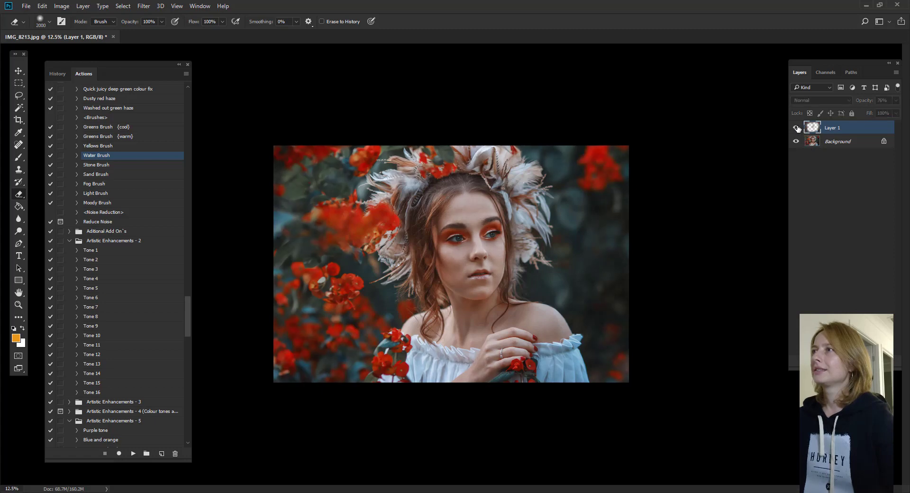
click(798, 128)
key(bracketleft)
key(bracketleft)
key(bracketleft)
key(bracketleft)
key(bracketleft)
key(bracketleft)
key(bracketleft)
key(bracketleft)
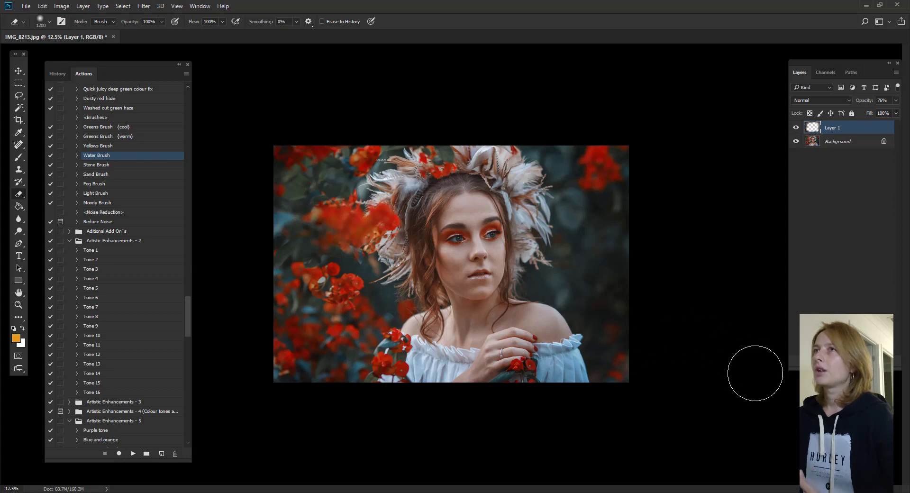
Switch to the Move tool and flatten the edge-darkening layer into the background
click(18, 70)
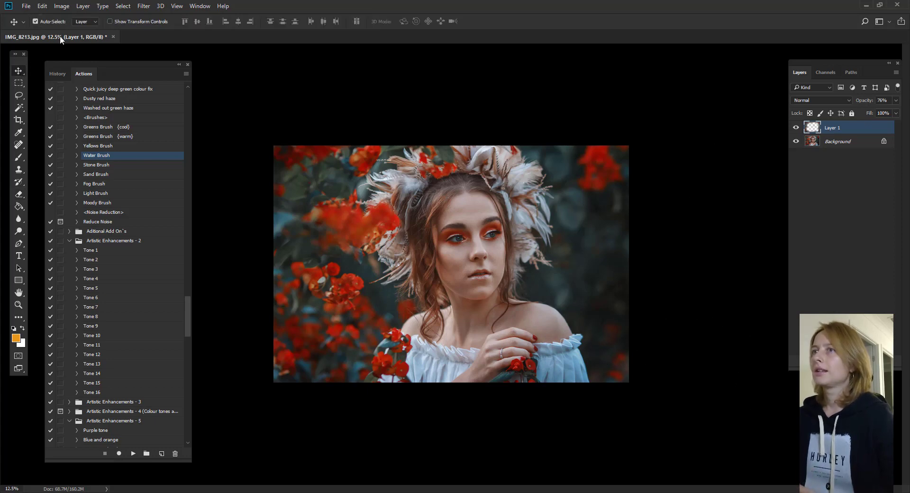
click(83, 6)
click(113, 357)
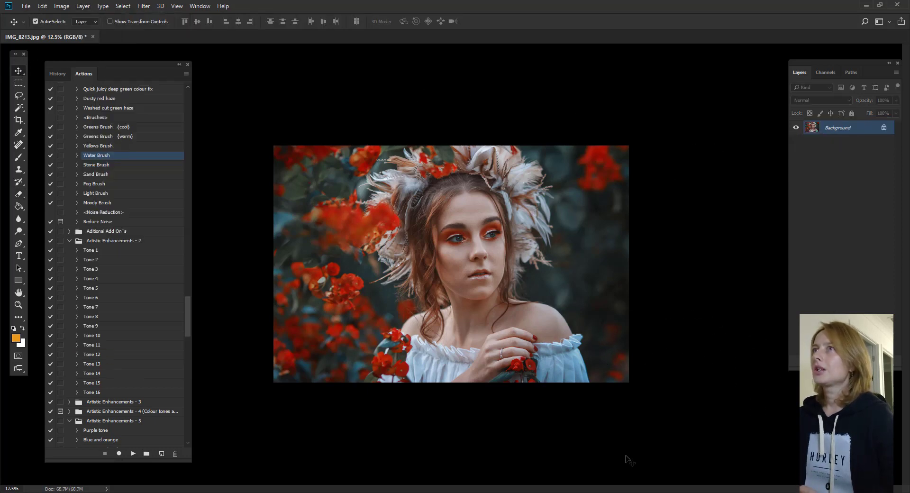
Duplicate the background, apply the Camera Raw Filter's HSL Saturation adjustments to the copy, and add a layer mask to it
key(ctrl+j)
click(144, 7)
click(158, 61)
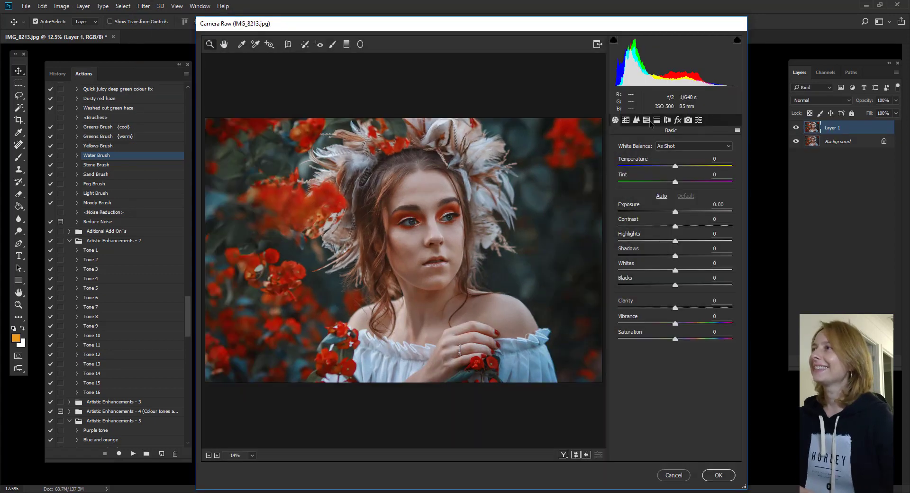
click(647, 121)
click(656, 162)
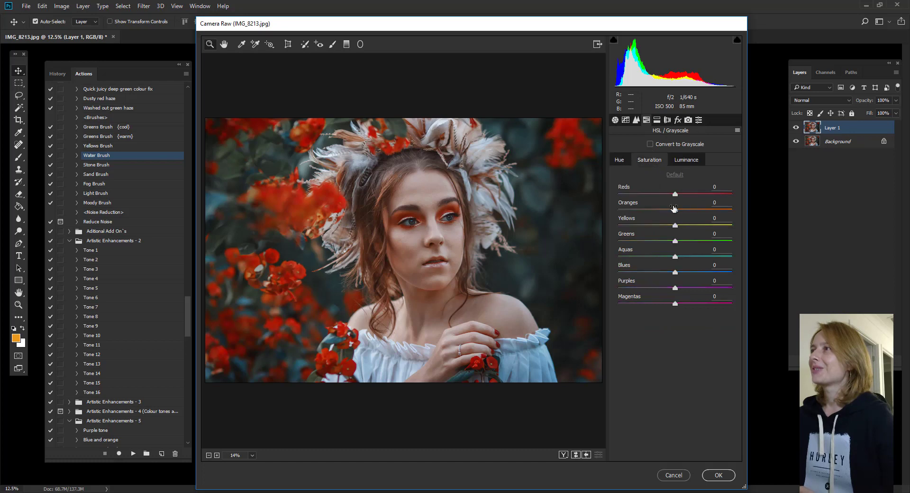
click(726, 477)
click(831, 361)
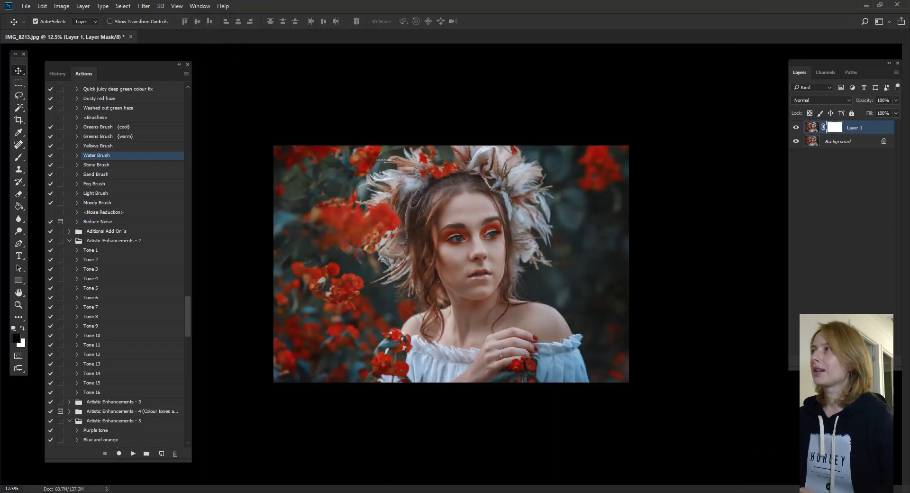
Invert the layer mask to black and paint white along the side of the face and jaw with a 400 px Brush at 100% flow
key(ctrl+i)
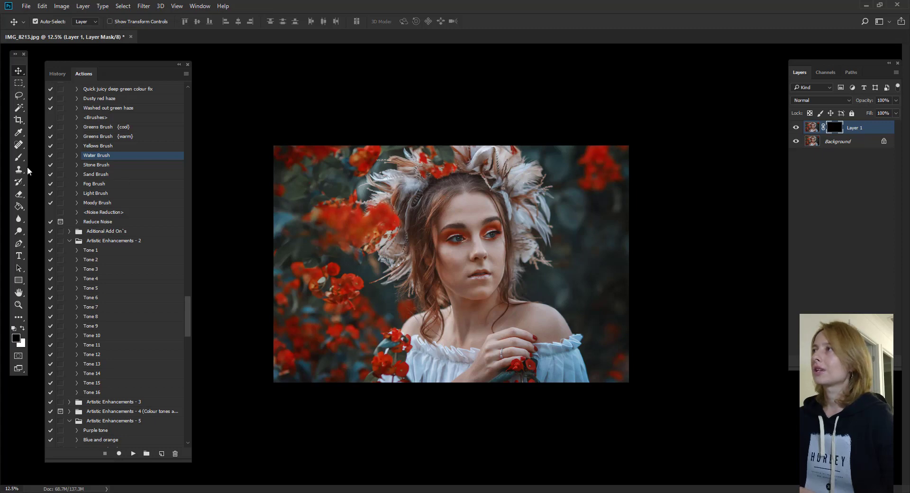
key(b)
click(259, 22)
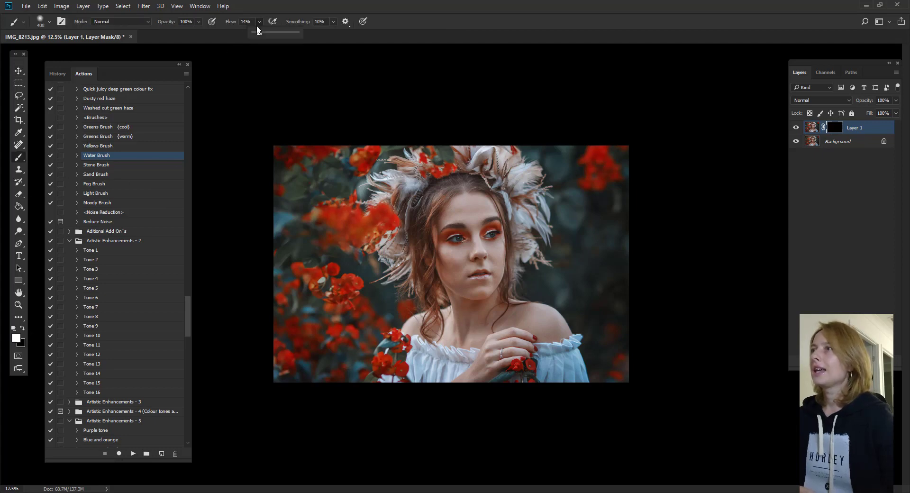
drag(259, 34, 318, 39)
click(445, 270)
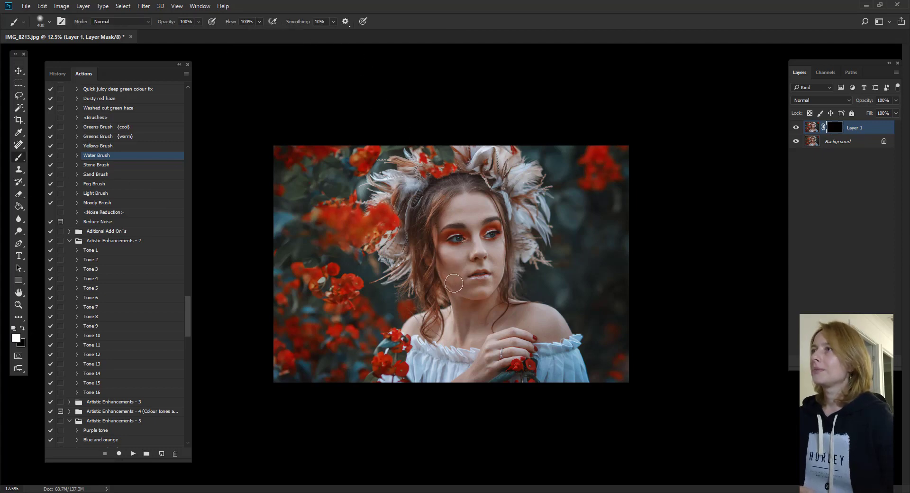
mouse_move(435, 222)
mouse_down()
mouse_move(448, 283)
mouse_move(466, 292)
mouse_up()
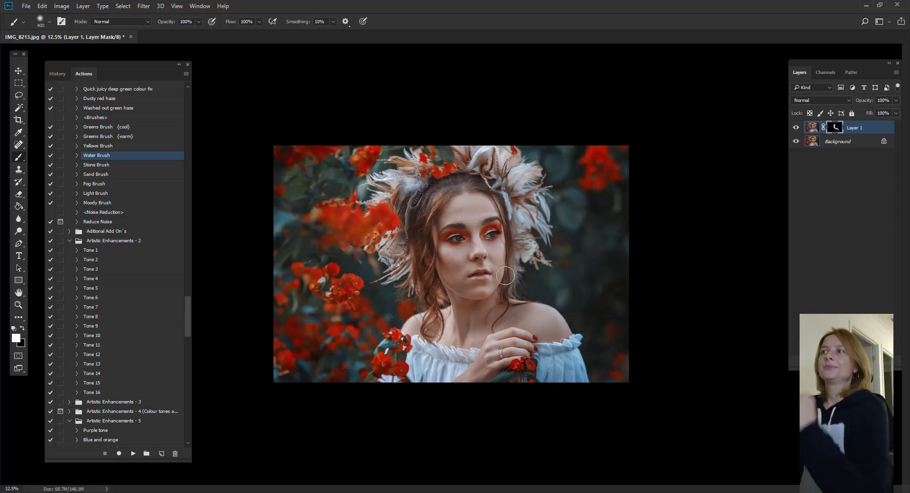
Compare the masked saturation adjustment off and on, and merge Layer 1 down into the background
click(796, 128)
click(796, 128)
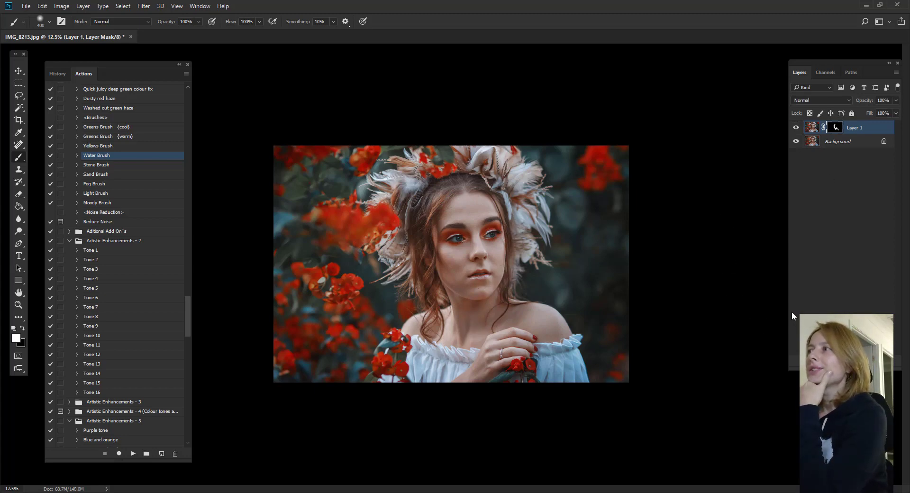
key(ctrl+e)
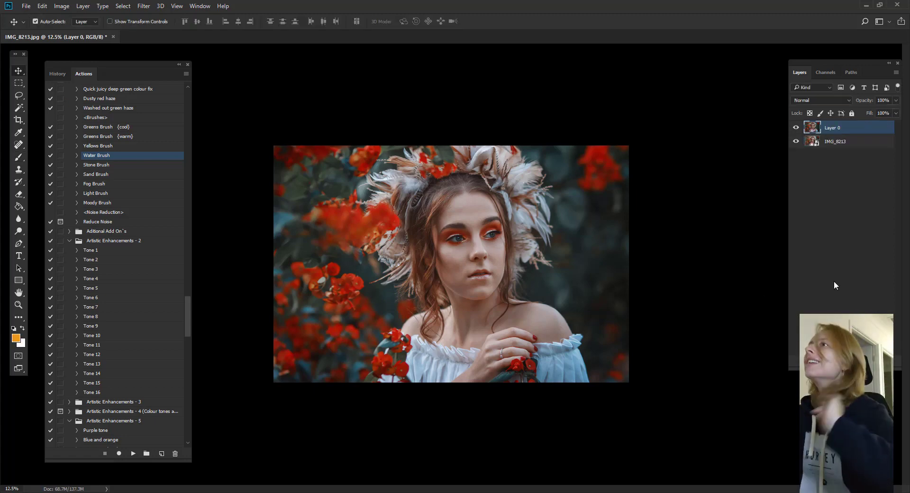
Compare the finished edit with the original IMG_8213 photo by toggling Layer 0 off and on twice
click(797, 127)
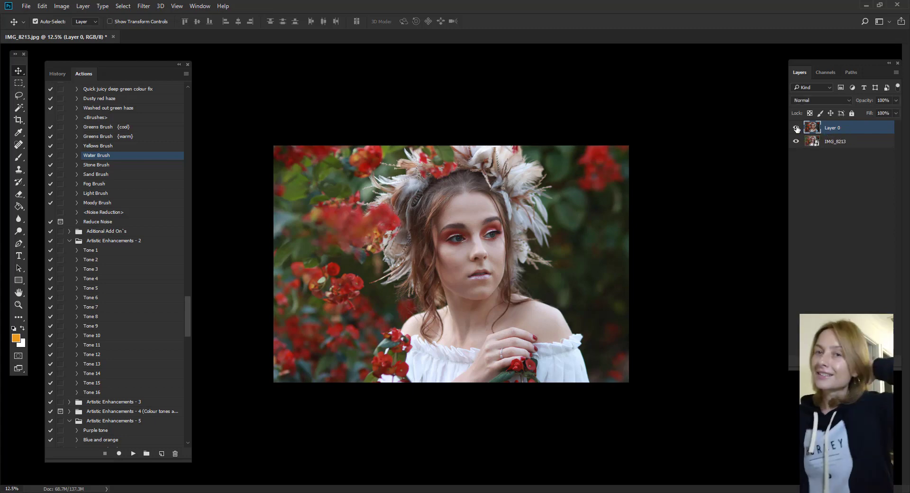
click(797, 128)
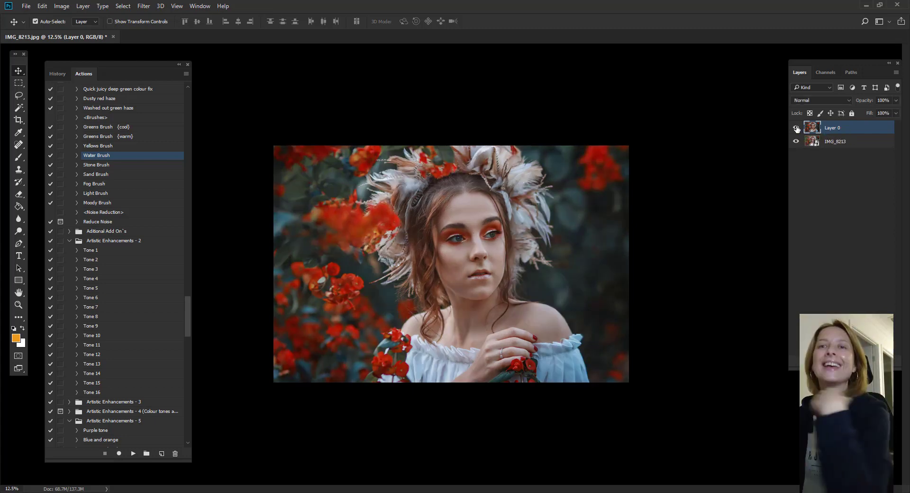
click(796, 127)
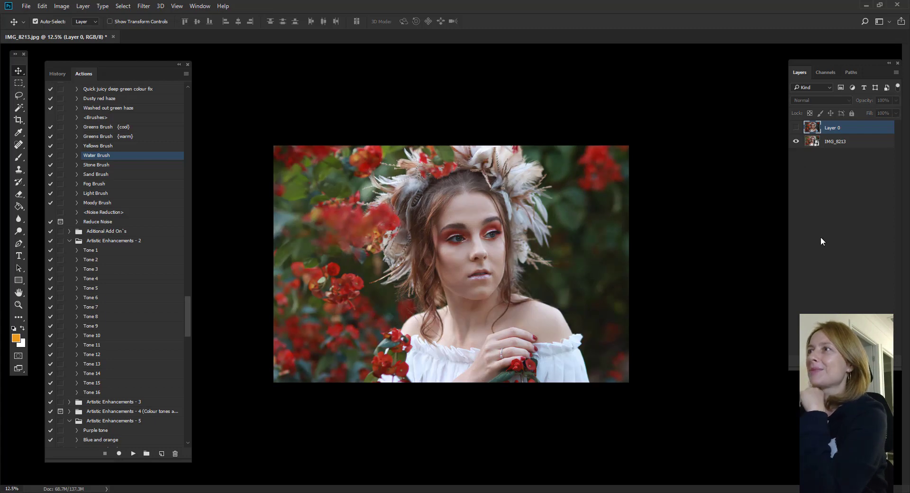
click(796, 128)
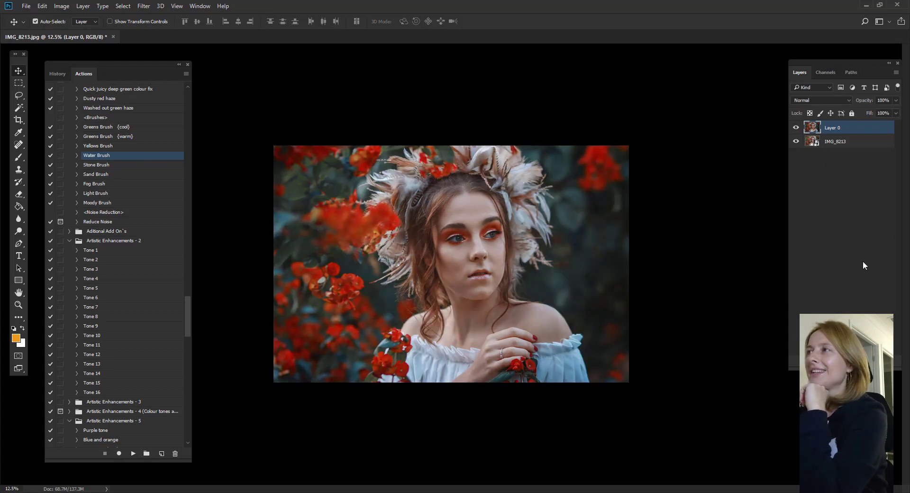